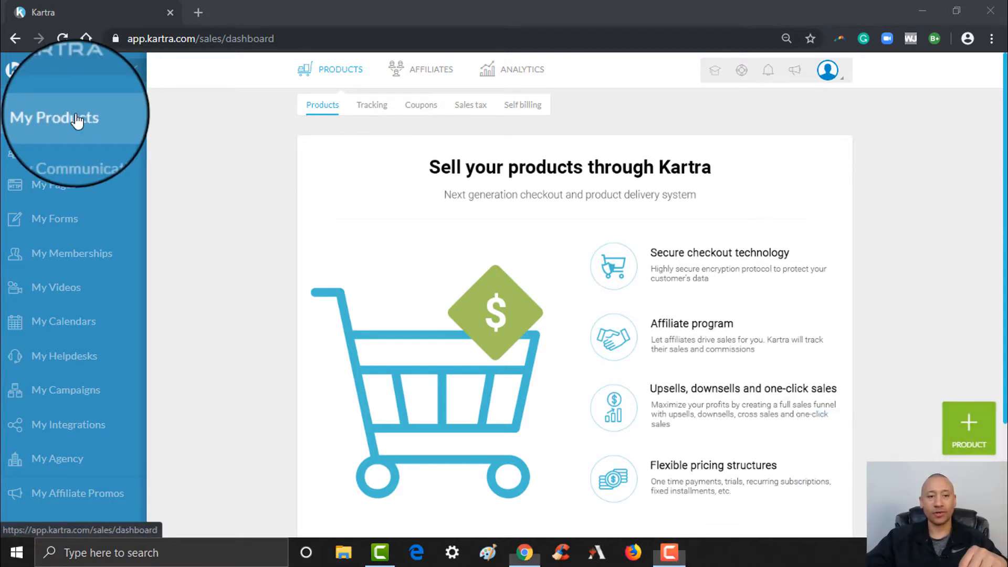
# Create a new main product with the internal name "Test Consulting" and proceed to its setup.
pyautogui.click(77, 119)
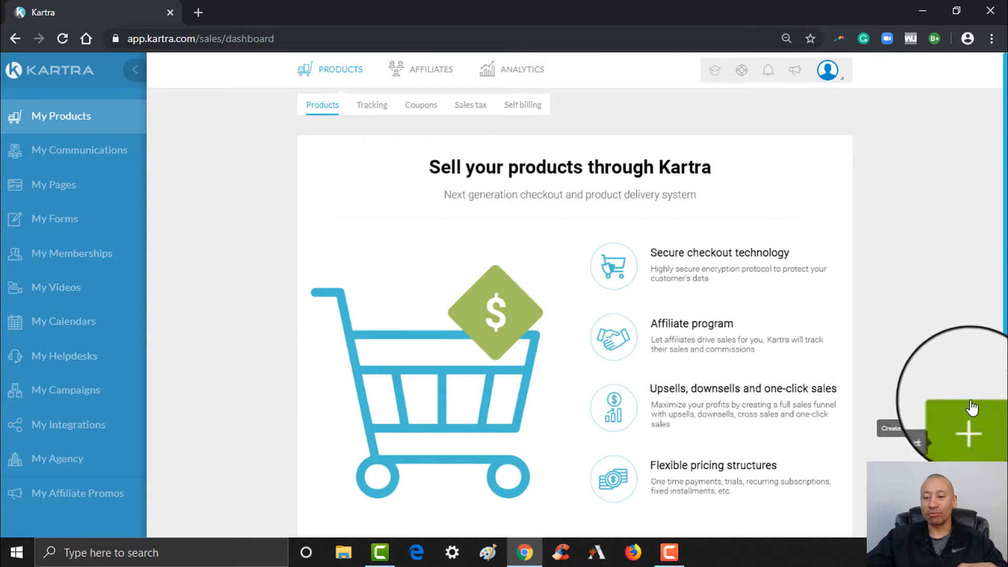
pyautogui.click(973, 437)
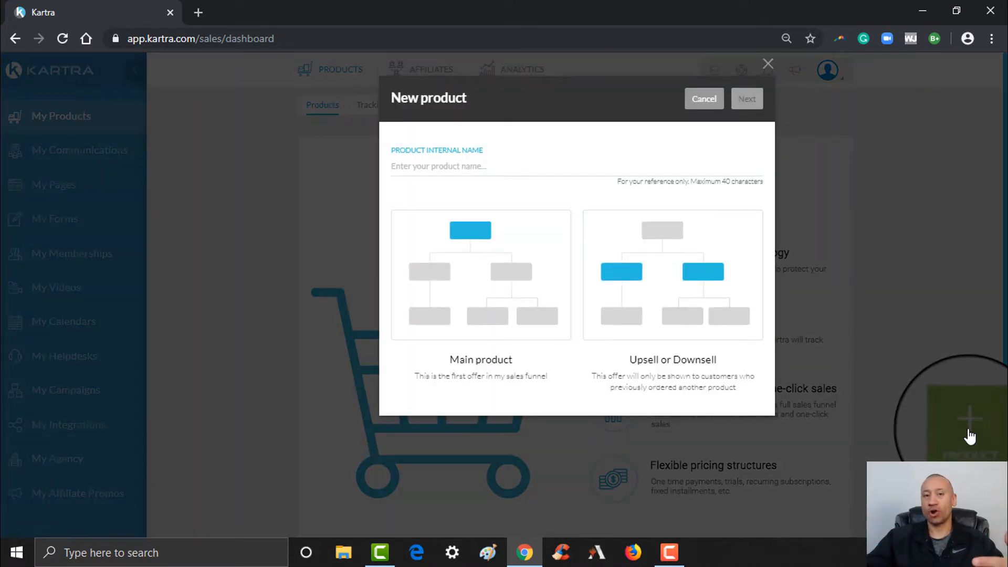
pyautogui.click(551, 168)
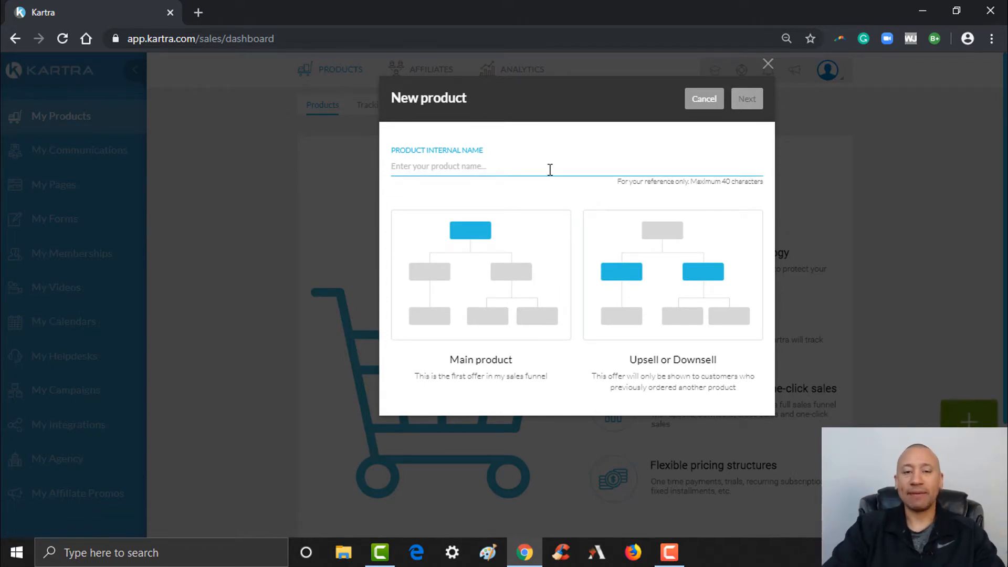
pyautogui.write('Test C')
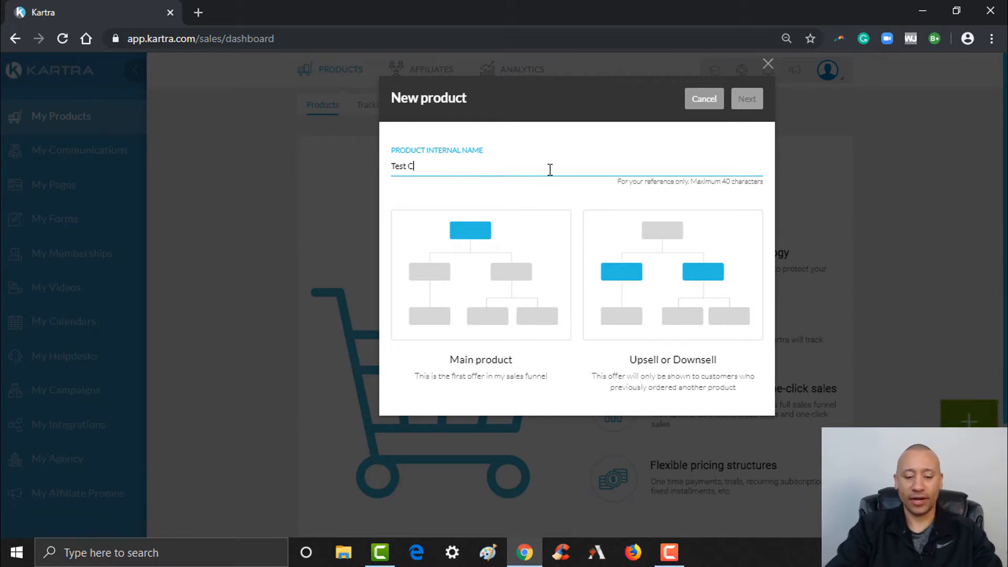
pyautogui.write('onsulting')
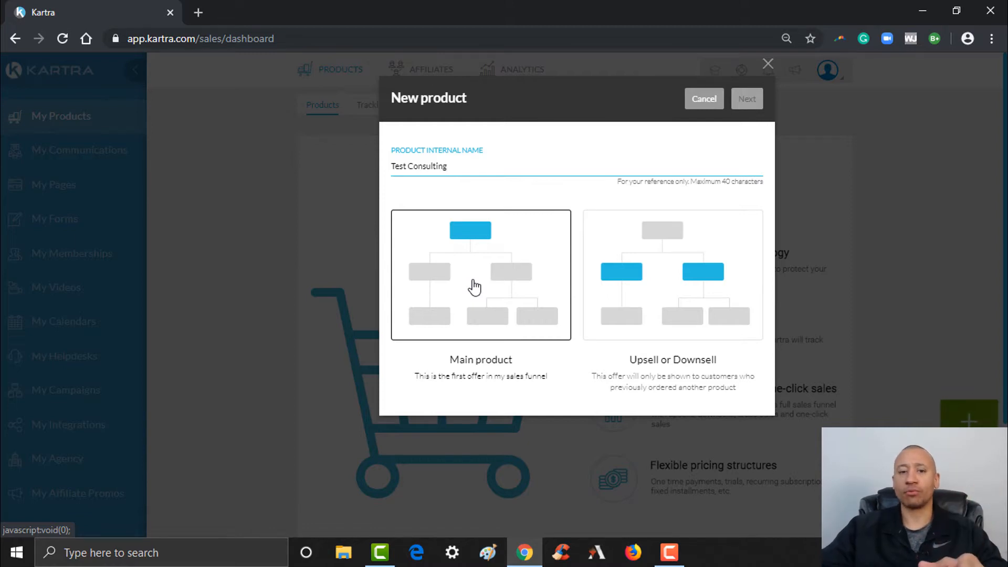
pyautogui.click(503, 290)
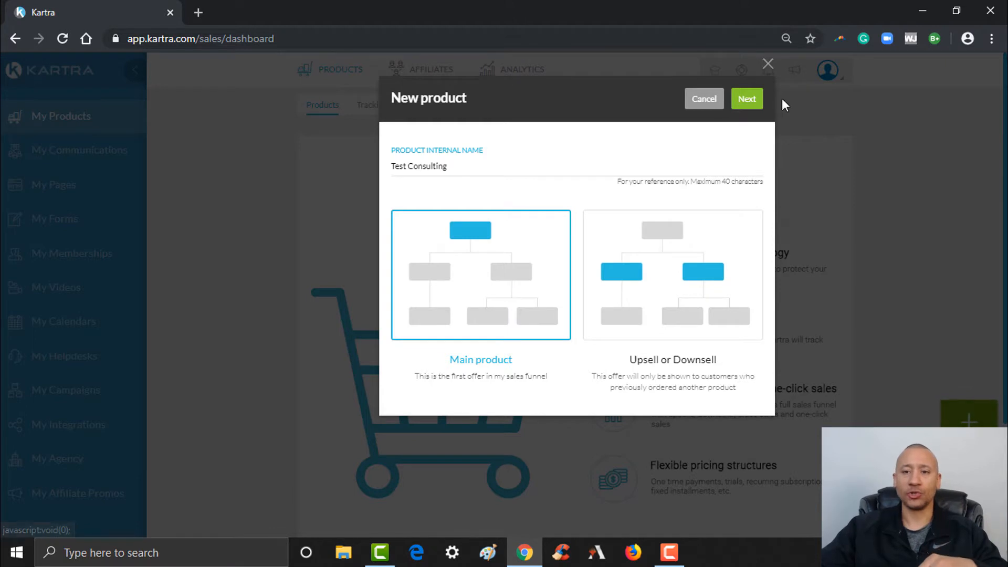
pyautogui.click(745, 99)
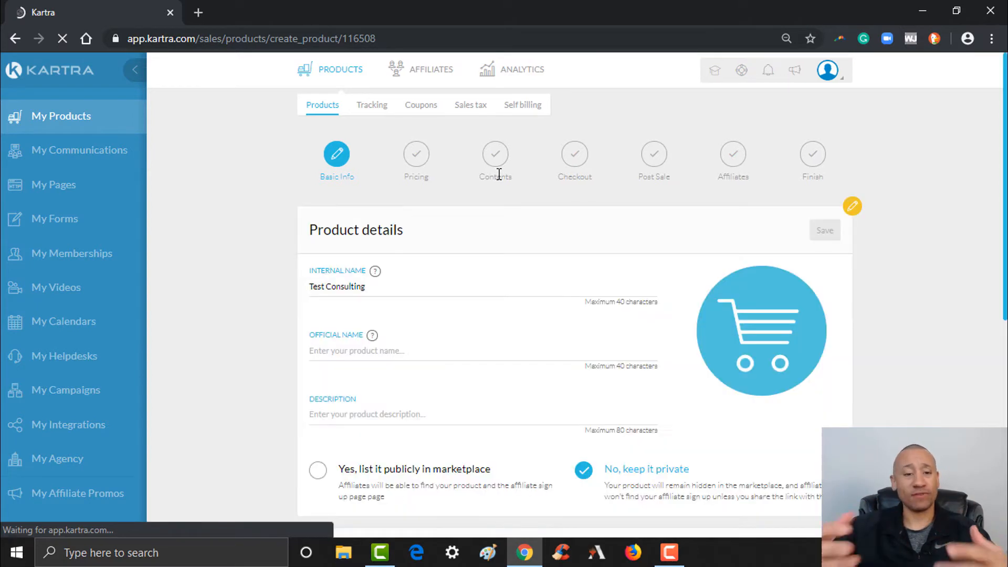
# Set the product's official name to "Test Consulting Product".
pyautogui.scroll(-1, 794, 180)
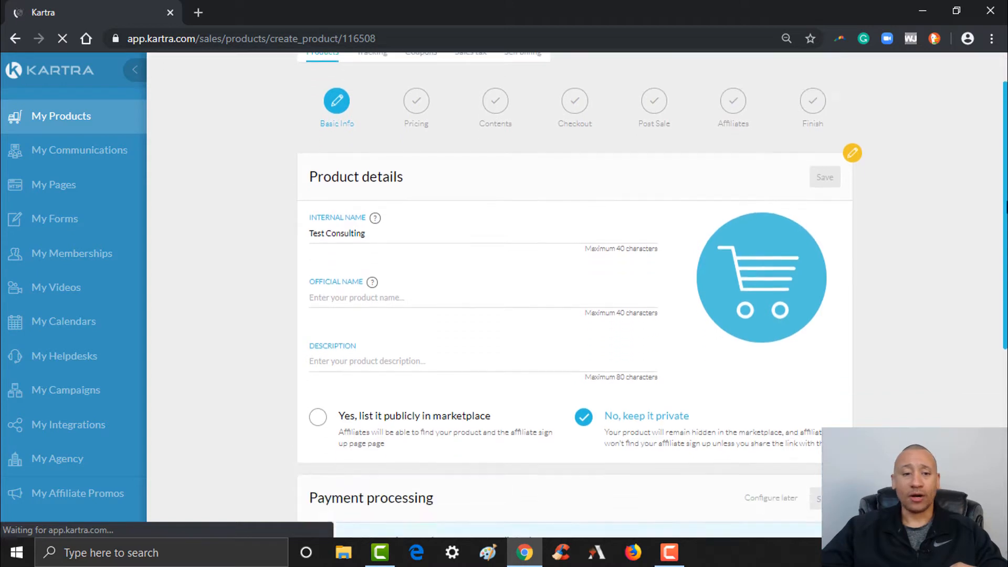
pyautogui.scroll(-1, 349, 224)
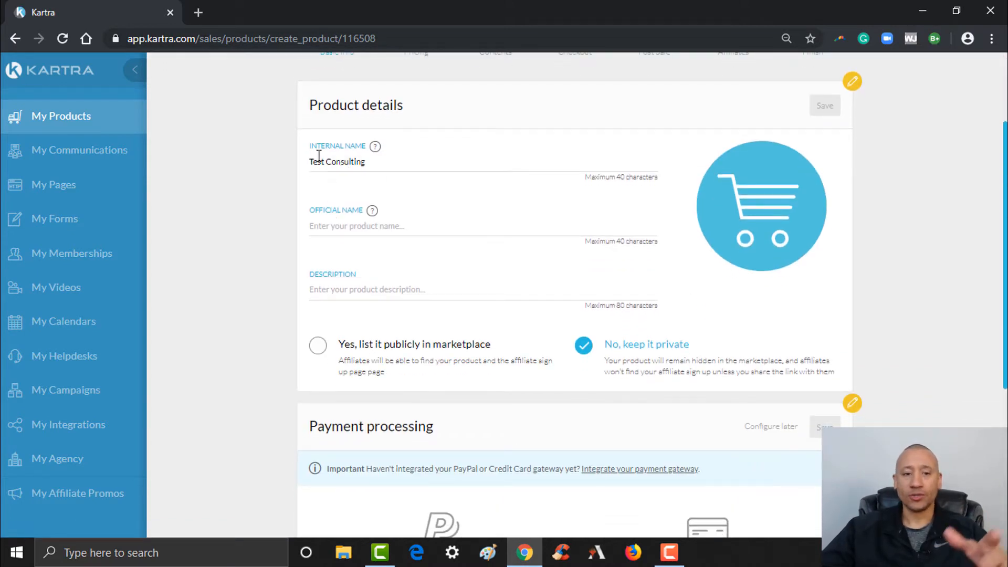
pyautogui.click(335, 224)
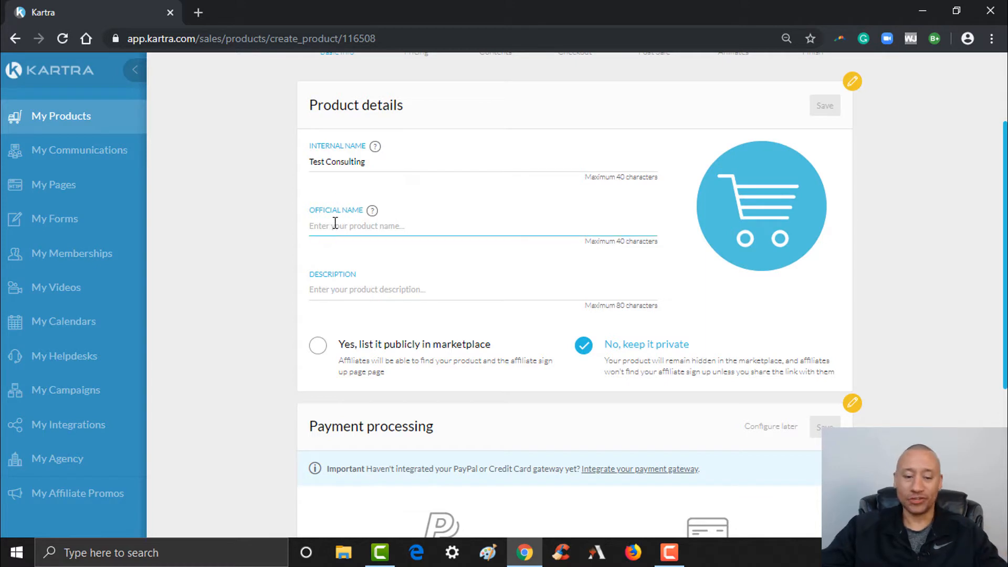
pyautogui.write('Test')
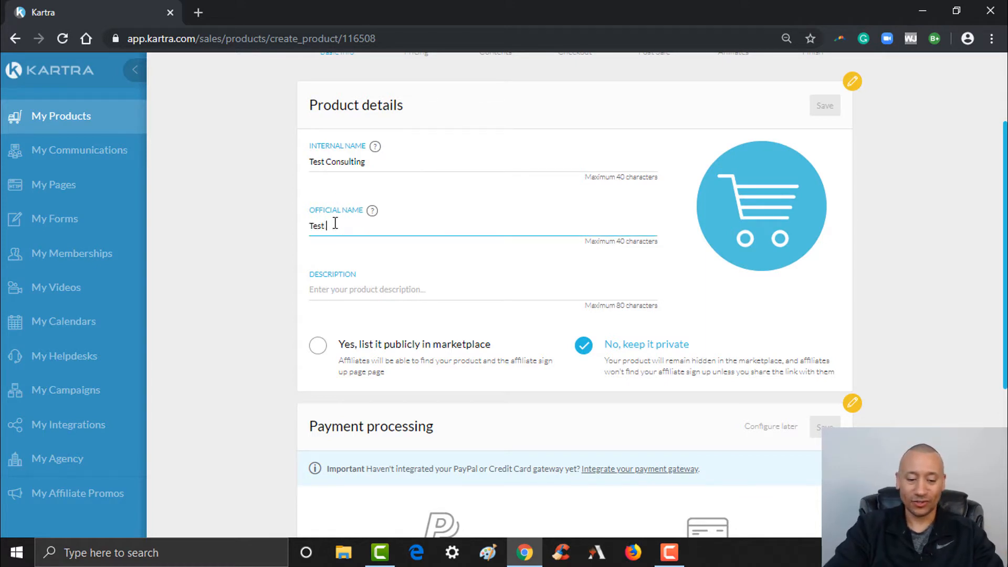
pyautogui.write(' Consulting P')
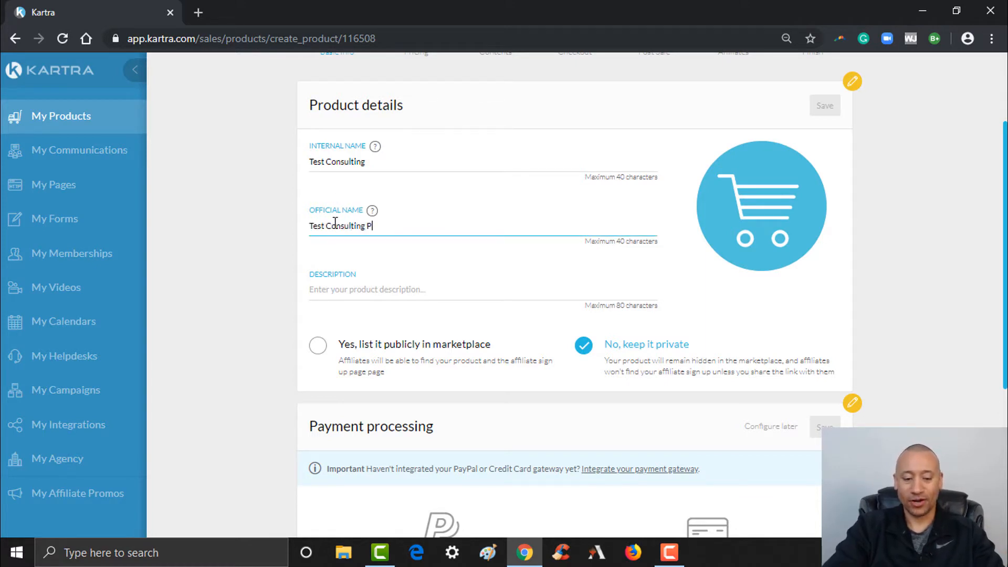
pyautogui.write('roduct')
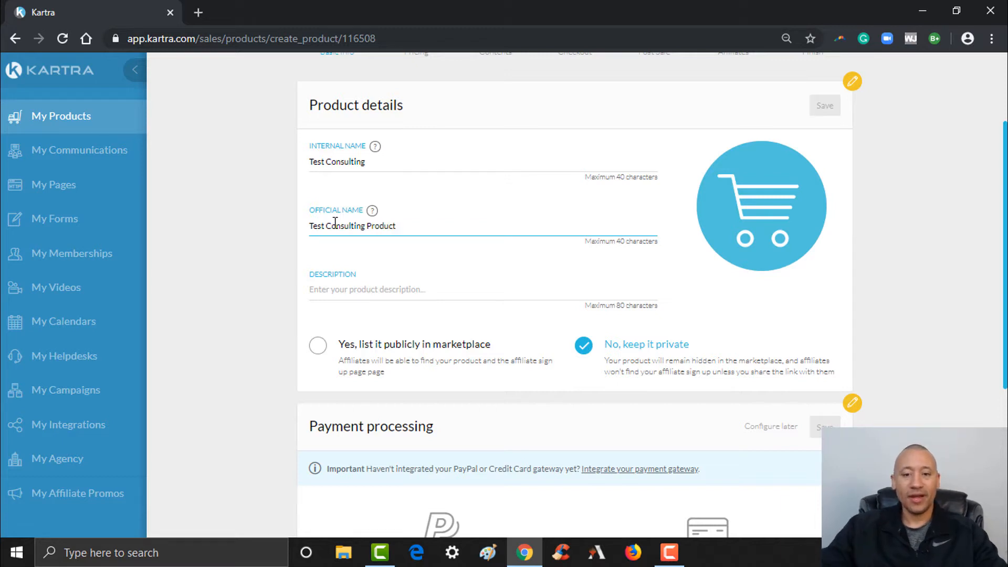
pyautogui.tripleClick(346, 225)
pyautogui.hotkey('ctrl', 'c')
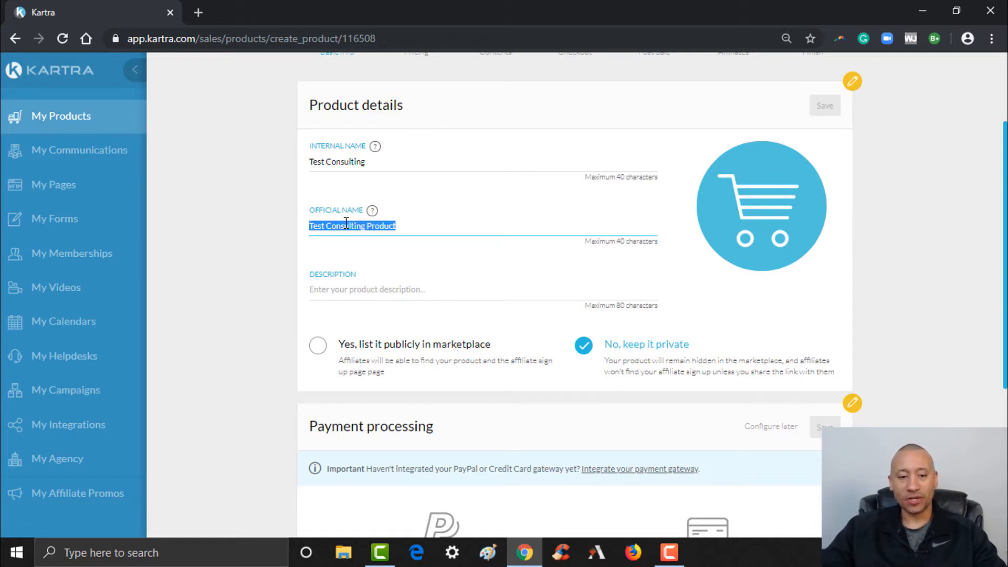
pyautogui.click(361, 291)
pyautogui.hotkey('ctrl', 'v')
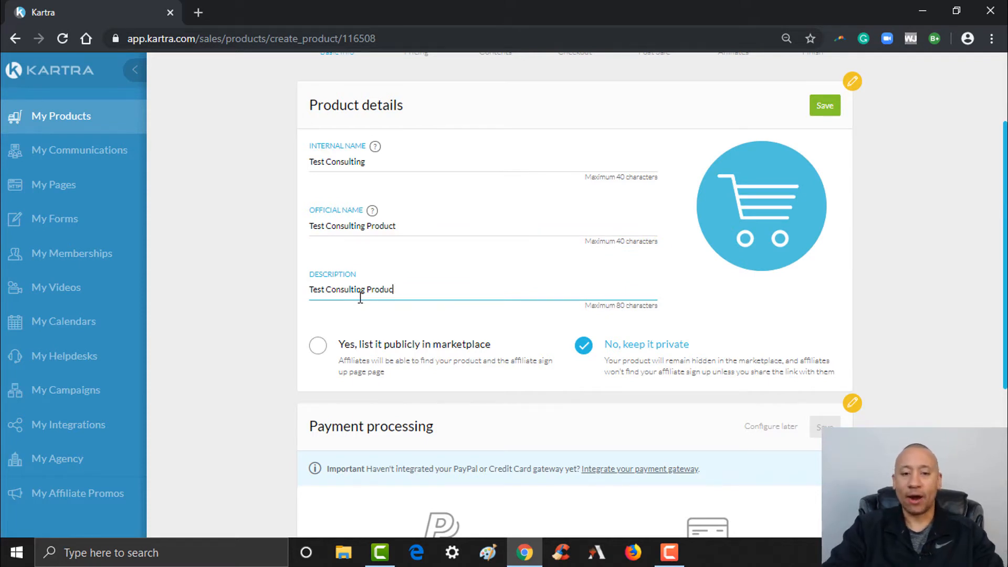
pyautogui.press('BackSpace')
pyautogui.press('BackSpace')
pyautogui.press('BackSpace')
pyautogui.press('BackSpace')
pyautogui.press('BackSpace')
pyautogui.press('BackSpace')
pyautogui.press('BackSpace')
pyautogui.press('BackSpace')
pyautogui.press('BackSpace')
pyautogui.press('BackSpace')
pyautogui.press('BackSpace')
pyautogui.press('BackSpace')
pyautogui.press('BackSpace')
pyautogui.press('BackSpace')
pyautogui.press('BackSpace')
pyautogui.press('BackSpace')
pyautogui.press('BackSpace')
pyautogui.press('BackSpace')
pyautogui.press('BackSpace')
pyautogui.press('BackSpace')
# Enter "1 Hour Strategy Session With Me To help You With Your Business" as the description and save the product details.
pyautogui.write('1 Ho')
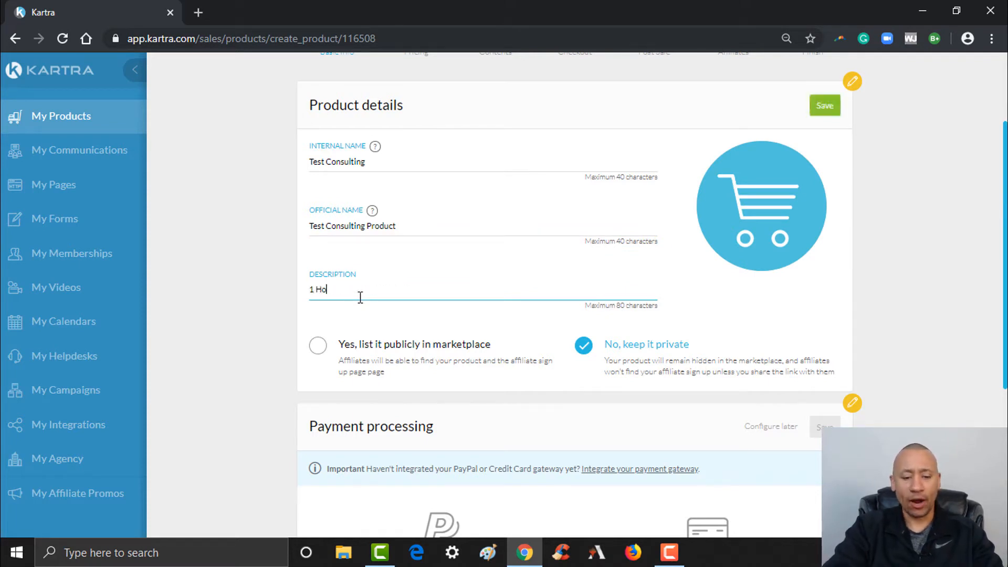
pyautogui.write('ur Strategy ')
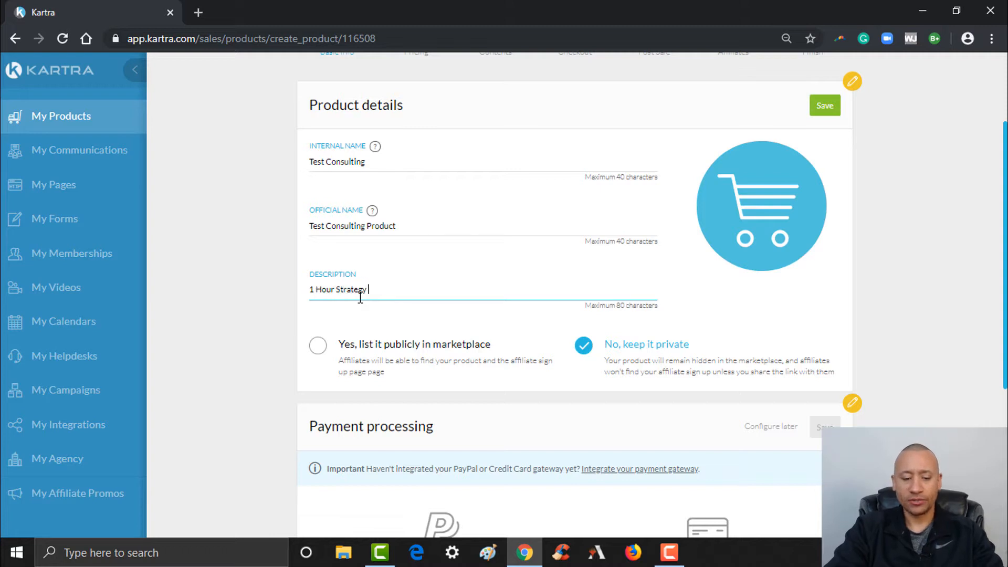
pyautogui.write('Seess')
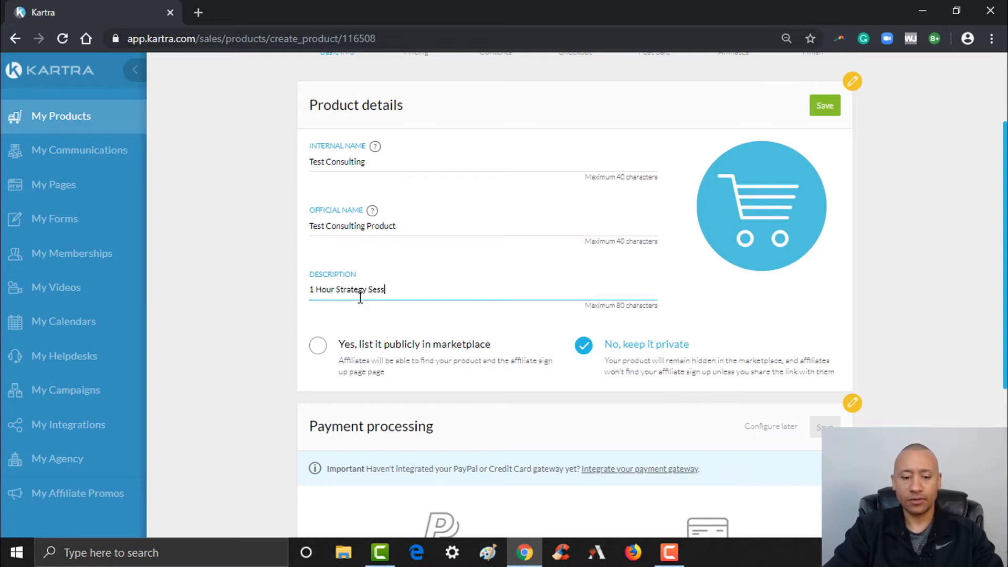
pyautogui.write('ion With Me T')
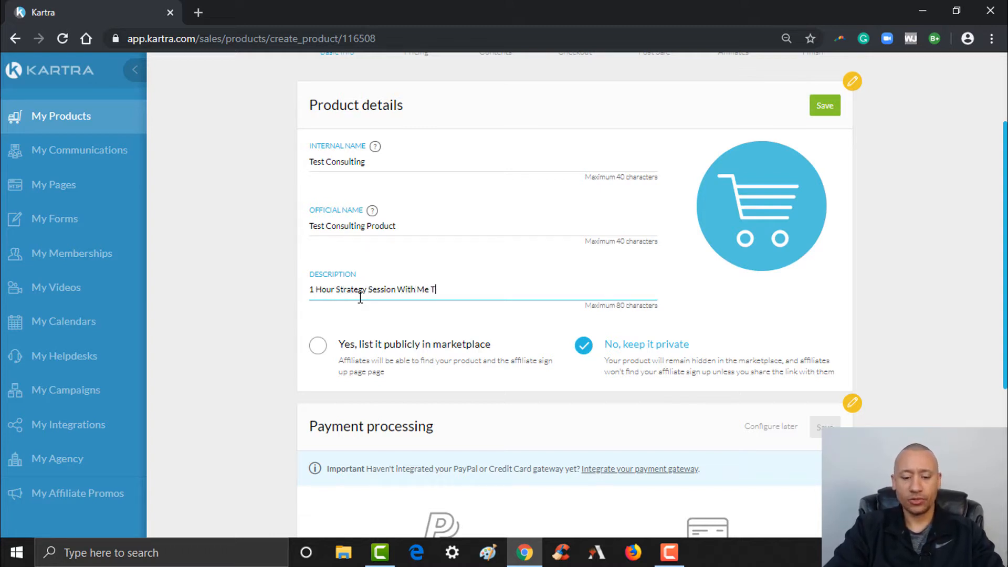
pyautogui.write('o help You With')
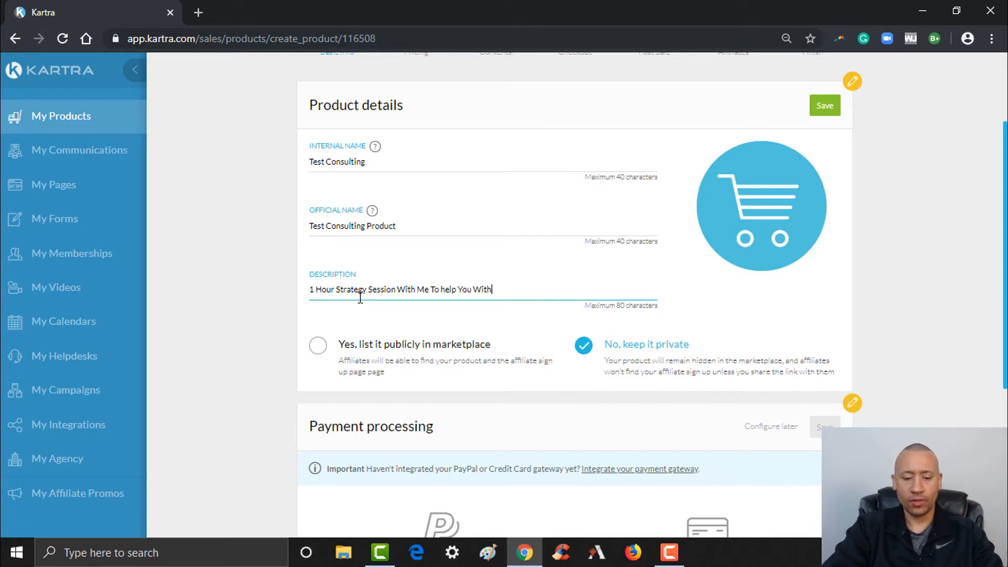
pyautogui.write(' Your Business')
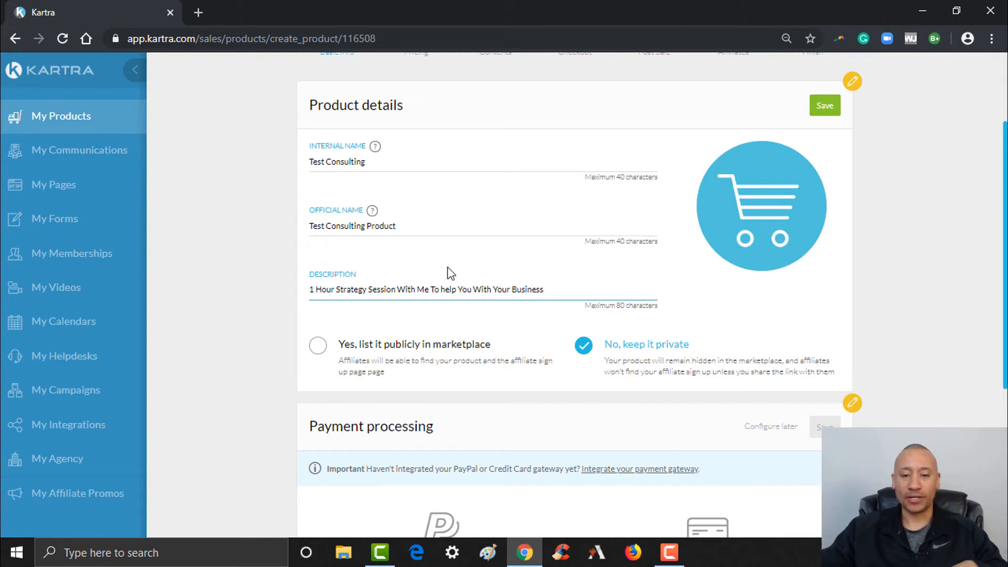
pyautogui.scroll(-1, 574, 294)
pyautogui.scroll(-1, 322, 297)
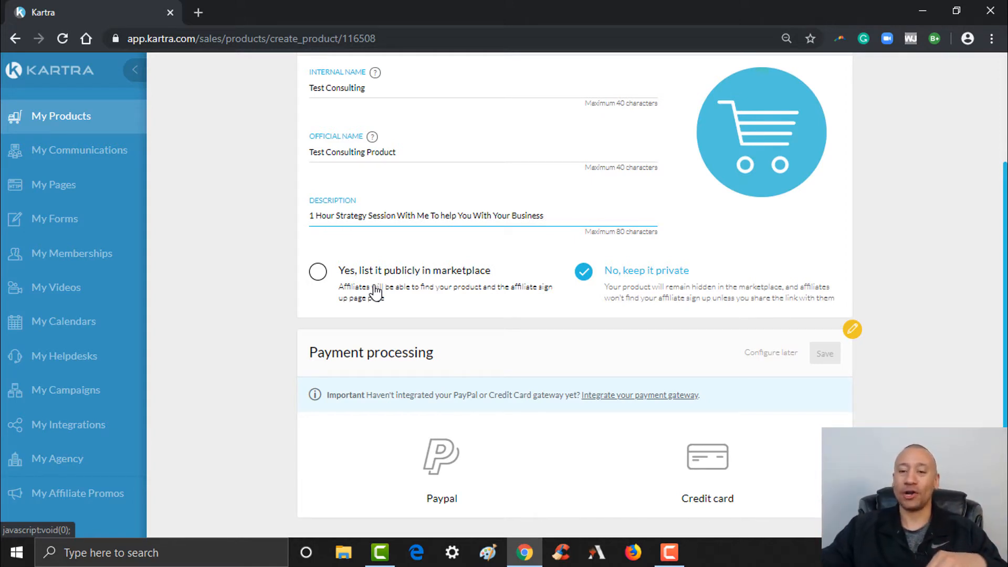
pyautogui.scroll(1, 577, 294)
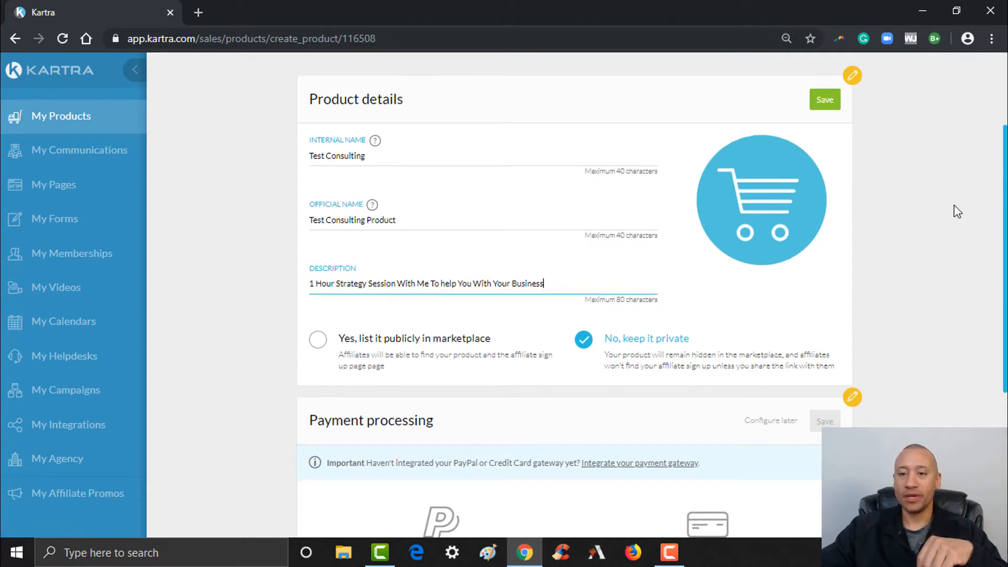
pyautogui.click(819, 100)
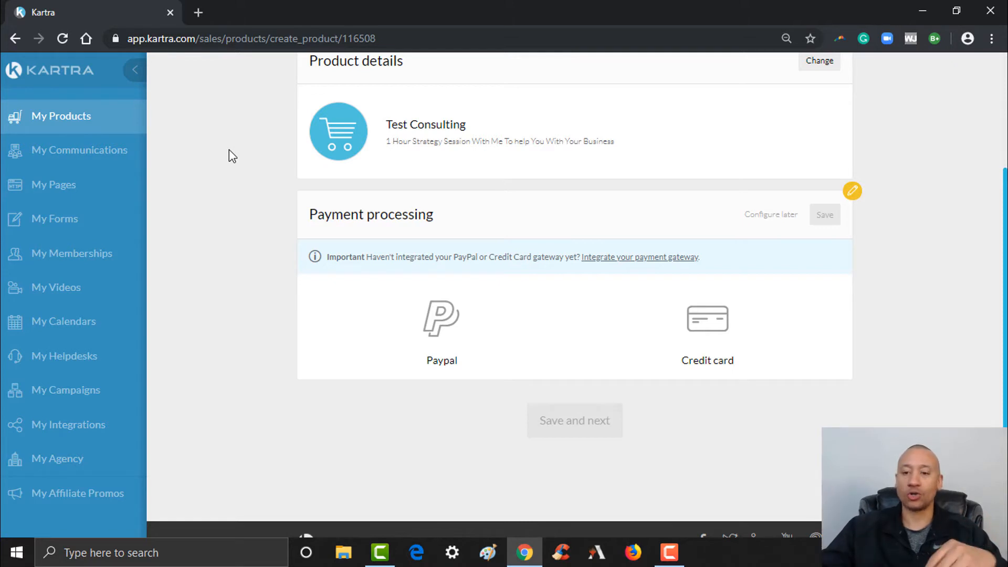
# Enable PayPal as a payment method for the product, using the already integrated PayPal account.
pyautogui.click(450, 324)
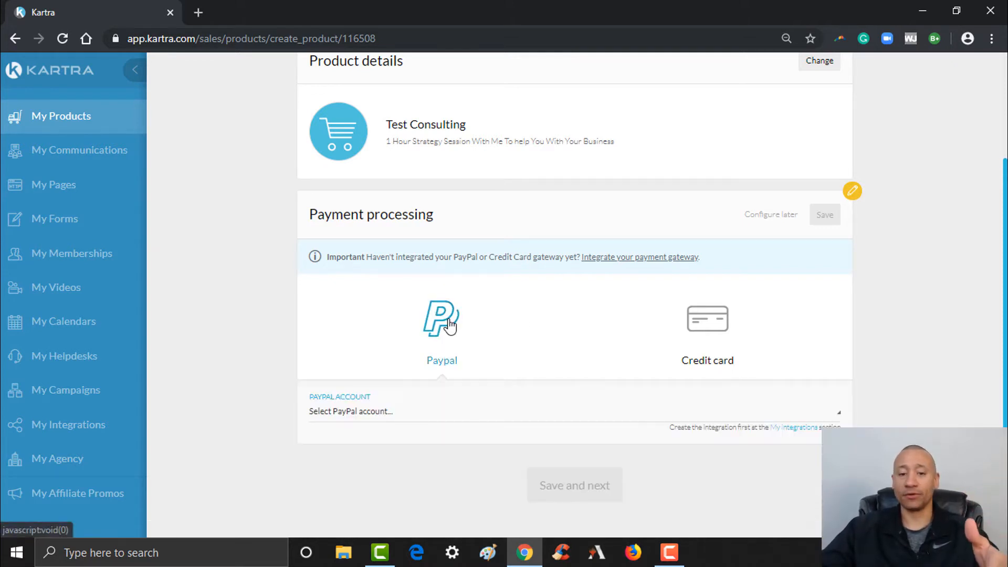
pyautogui.click(369, 414)
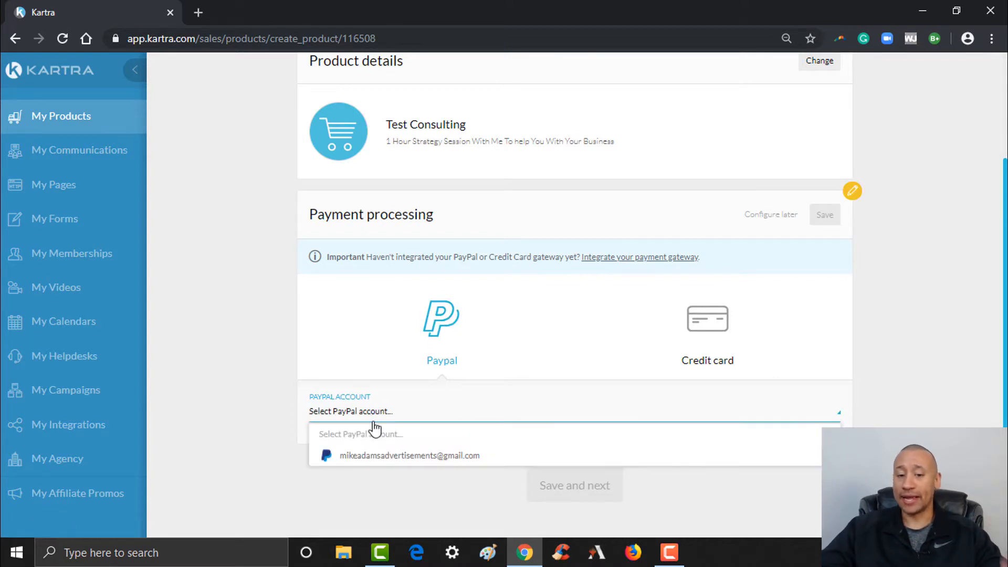
pyautogui.click(383, 456)
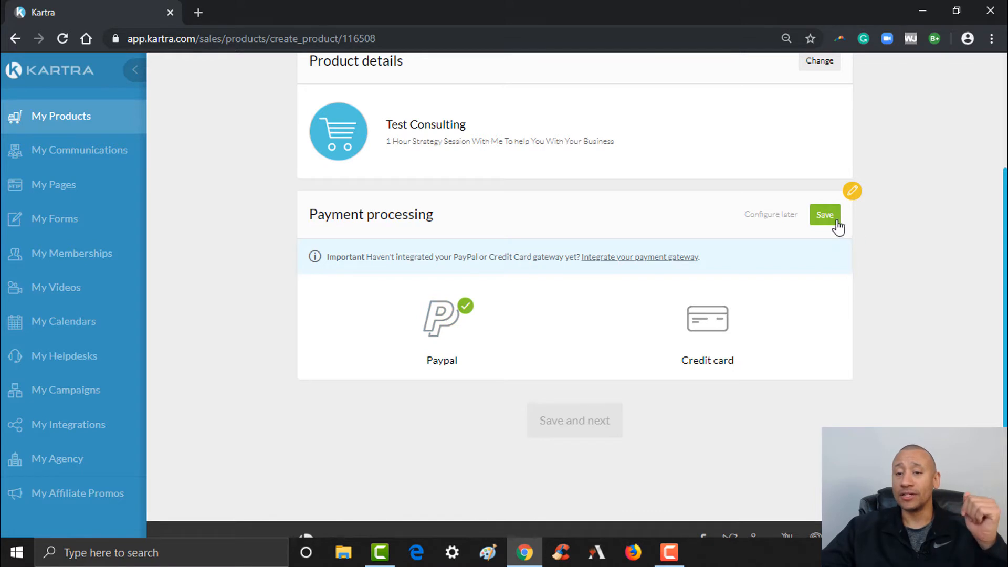
# Enable credit card payments with the integrated gateway and save the payment processing settings.
pyautogui.click(704, 341)
pyautogui.click(356, 411)
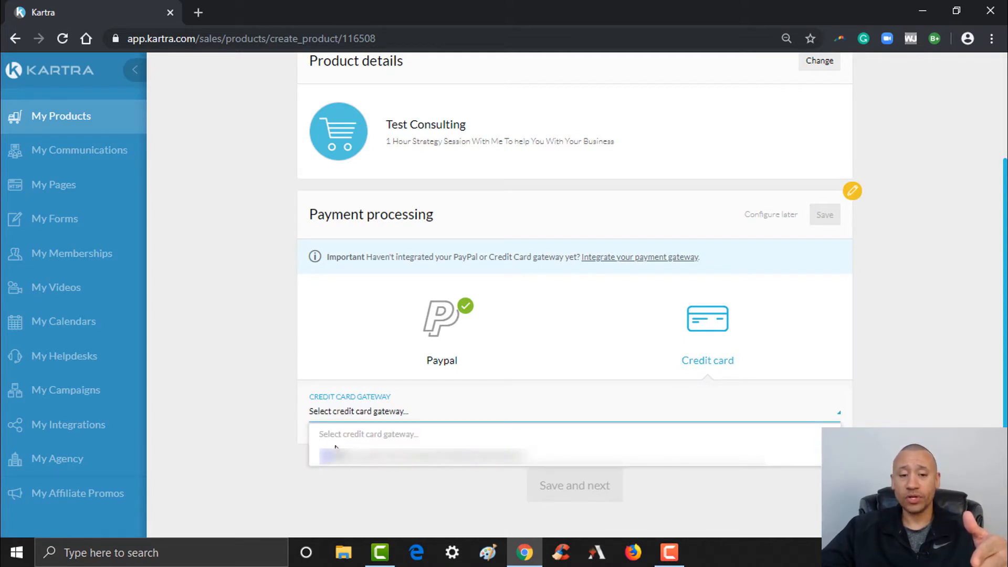
pyautogui.click(350, 456)
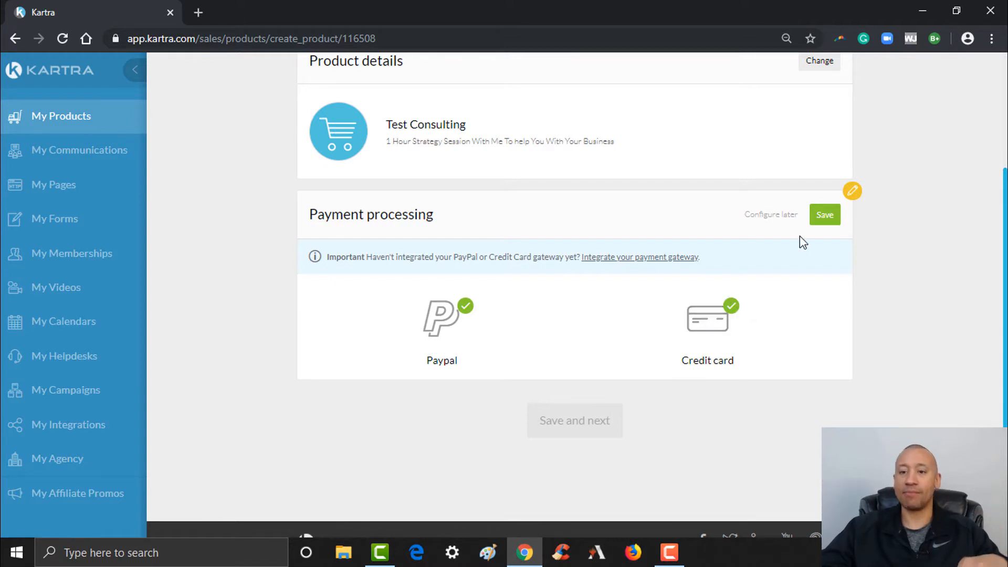
pyautogui.click(825, 215)
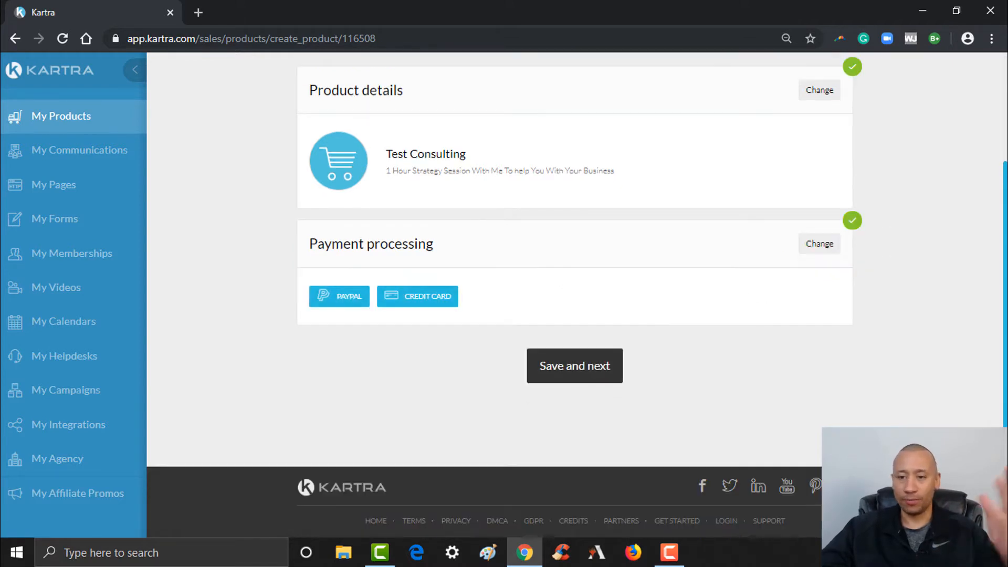
# Save the basic info, continue to the product pricing stage and choose One time payment for the first price.
pyautogui.moveTo(1006, 246); pyautogui.dragTo(1006, 196)
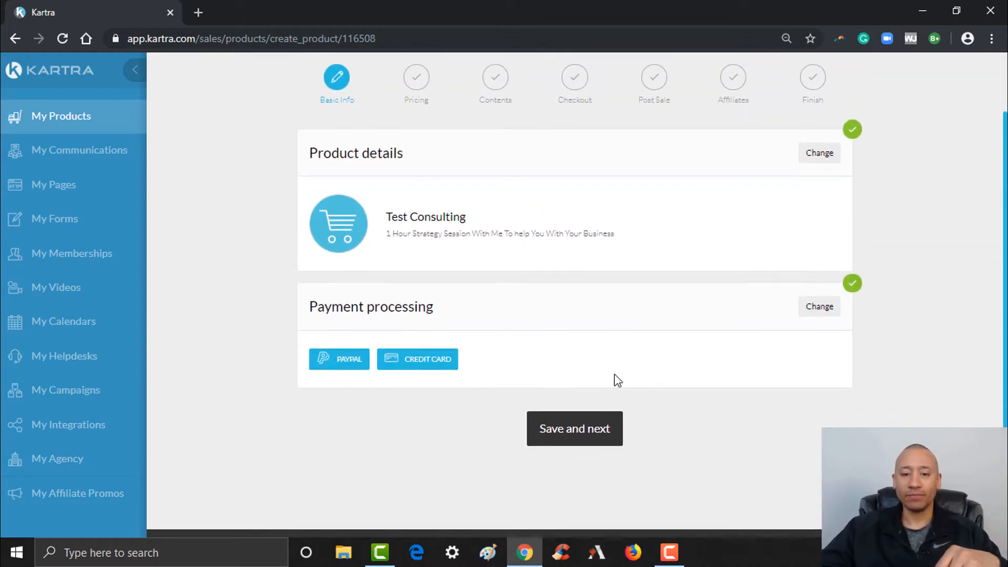
pyautogui.click(567, 442)
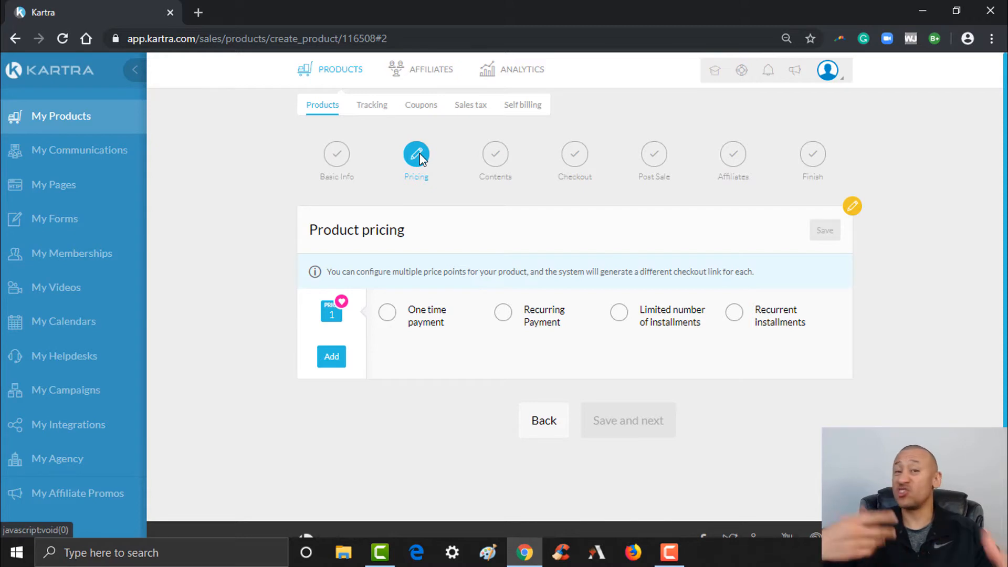
pyautogui.click(389, 321)
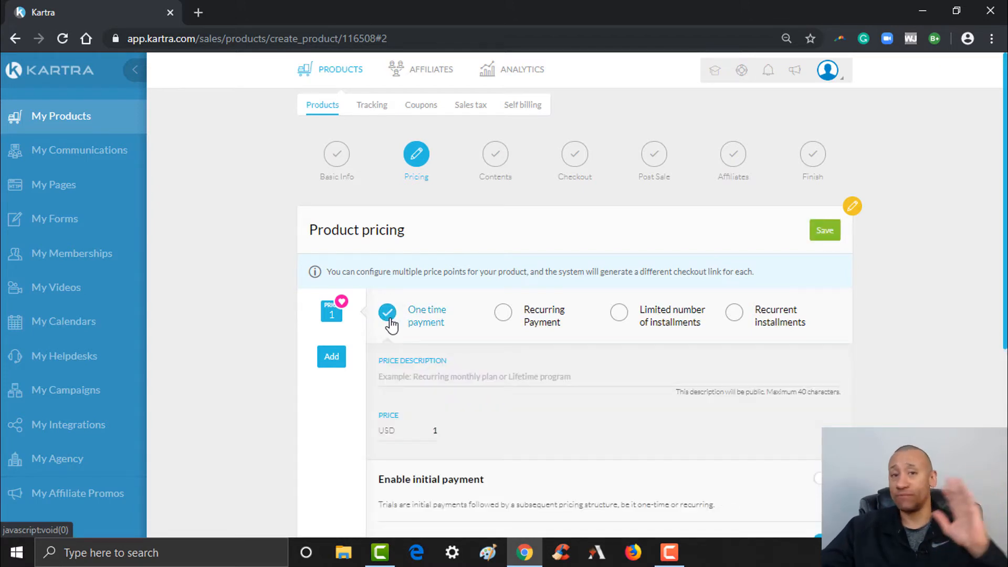
# Describe the first price as "One Time Payment", set it to USD 147.00 and save the product pricing.
pyautogui.scroll(-1, 577, 295)
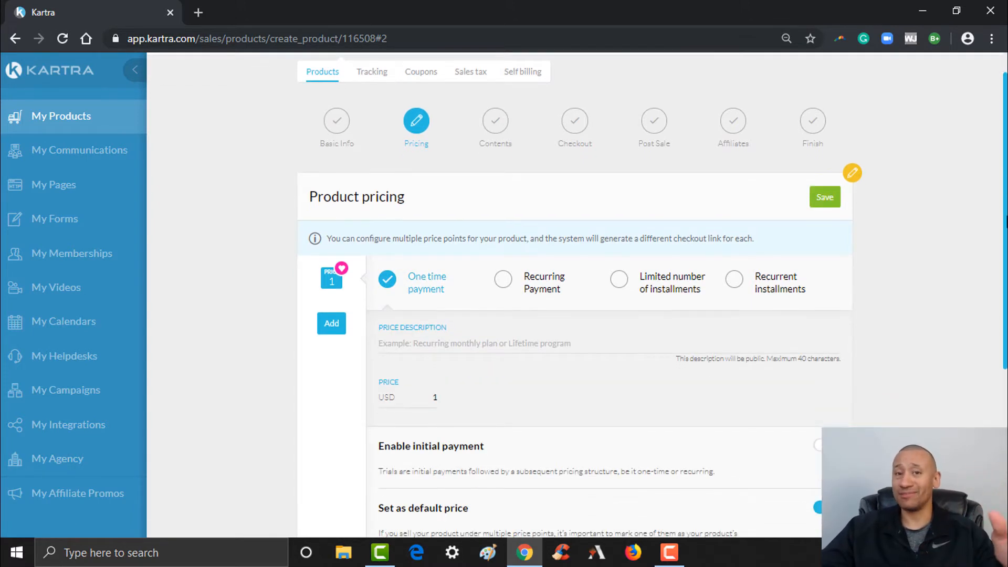
pyautogui.scroll(-1, 467, 257)
pyautogui.click(433, 288)
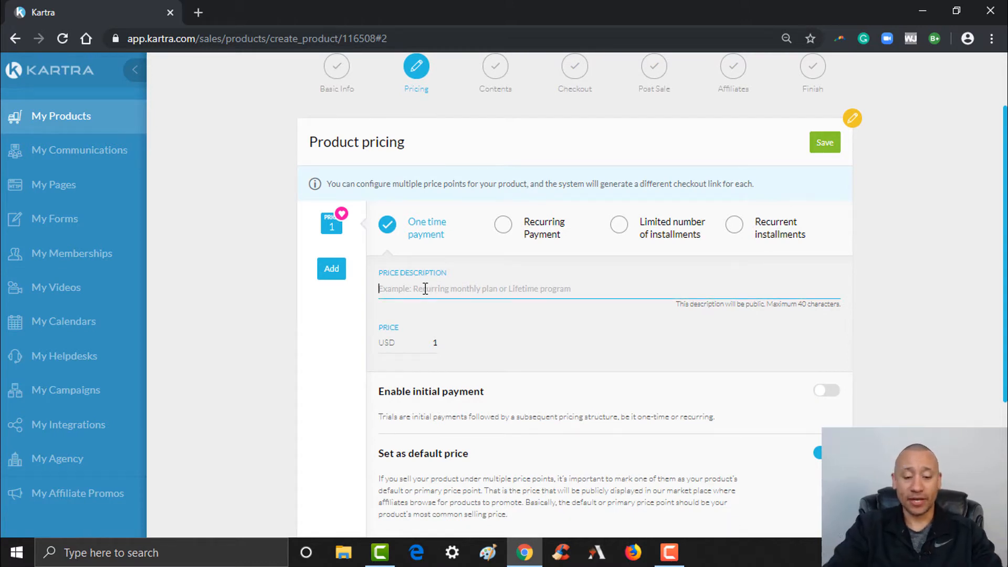
pyautogui.write('One Tim')
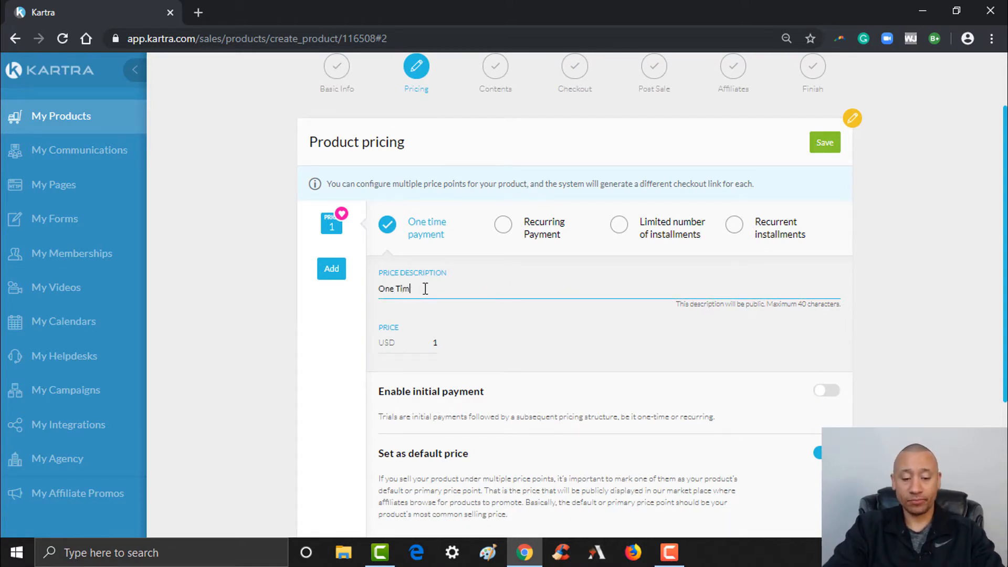
pyautogui.write('e Payment')
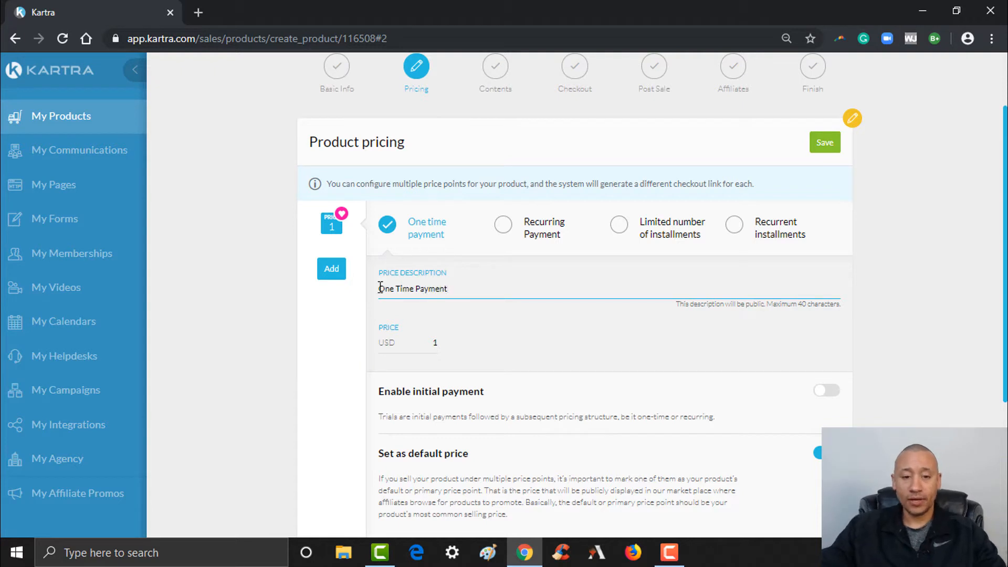
pyautogui.doubleClick(441, 344)
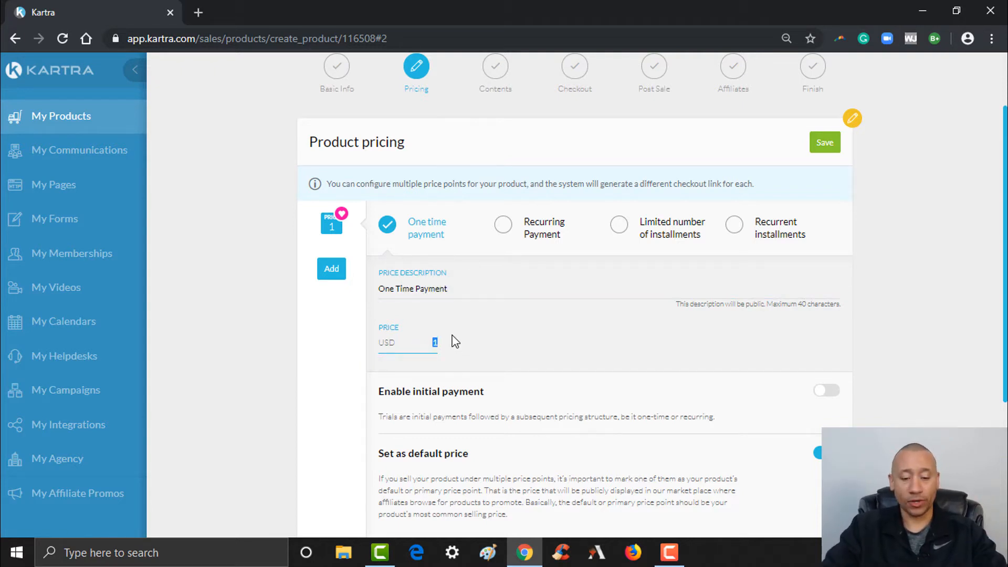
pyautogui.write('147.00')
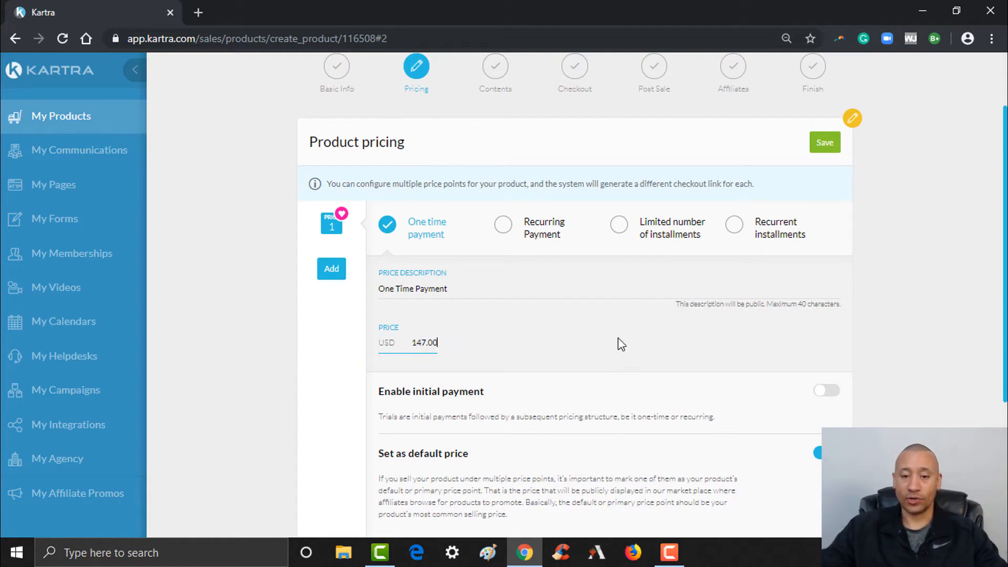
pyautogui.click(827, 239)
pyautogui.scroll(-3, 826, 238)
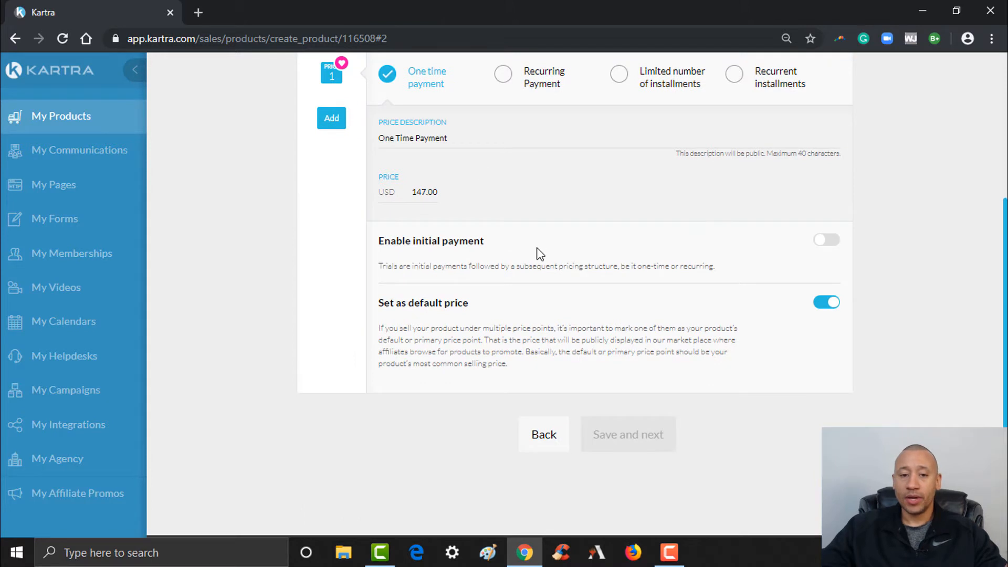
pyautogui.scroll(1, 850, 284)
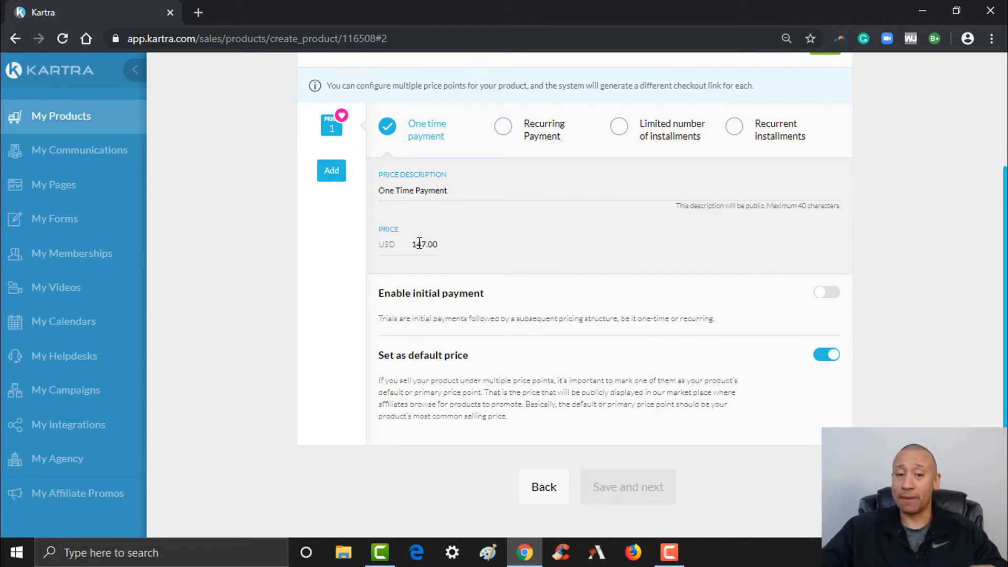
pyautogui.scroll(2, 525, 255)
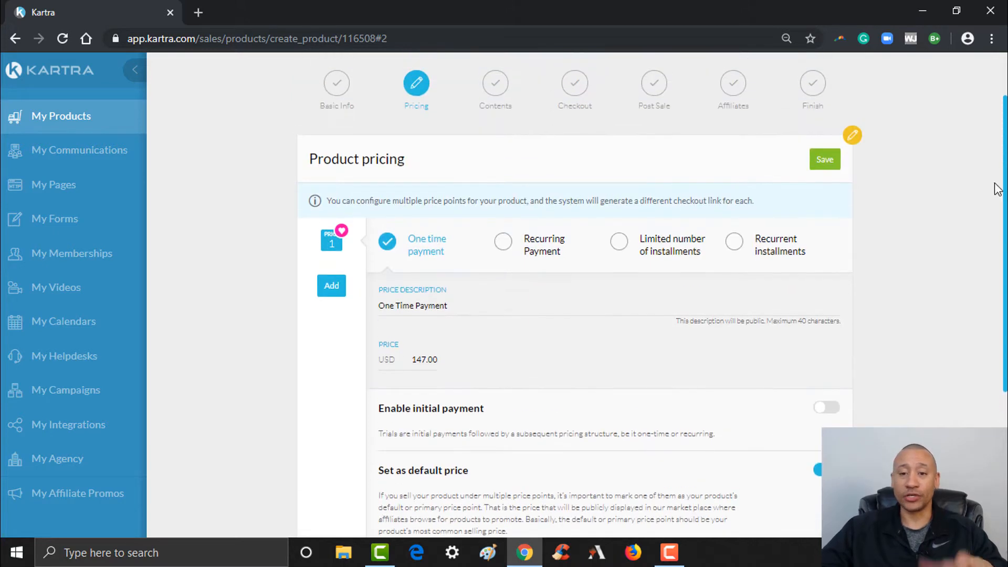
pyautogui.click(828, 159)
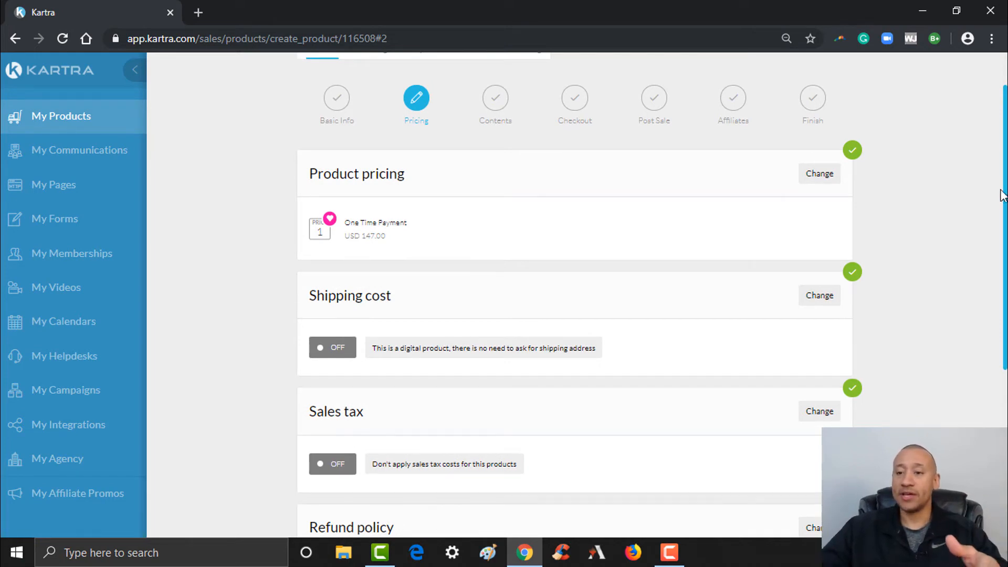
# Change the refund policy to No refund, then save the pricing settings and continue to the Contents stage.
pyautogui.scroll(-2, 1006, 190)
pyautogui.scroll(-1, 1005, 264)
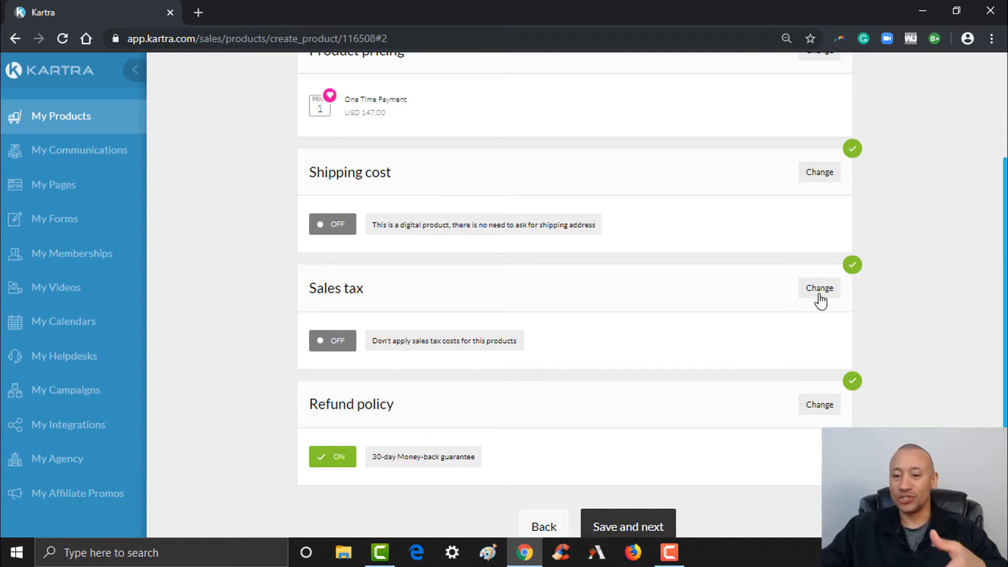
pyautogui.scroll(-1, 958, 411)
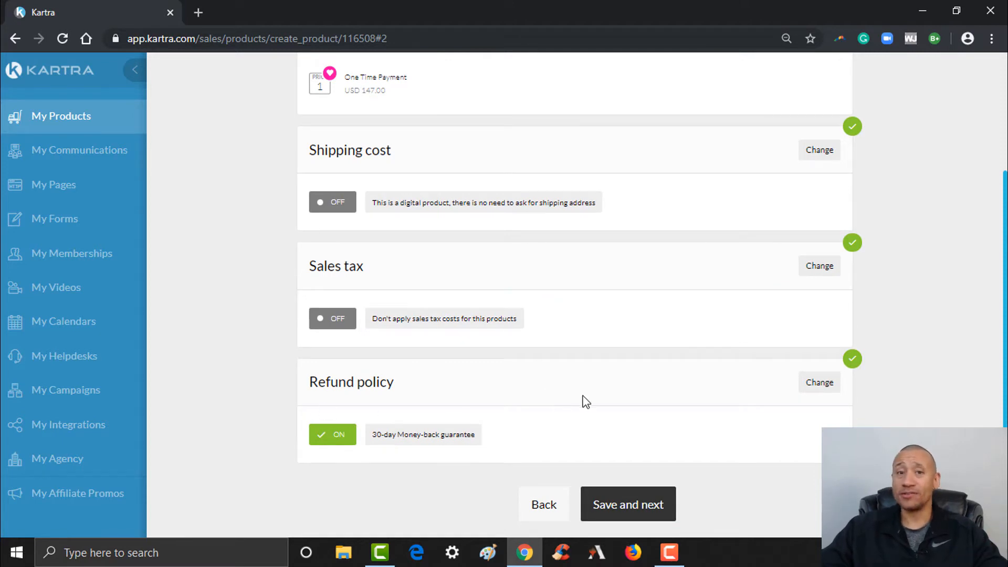
pyautogui.click(815, 385)
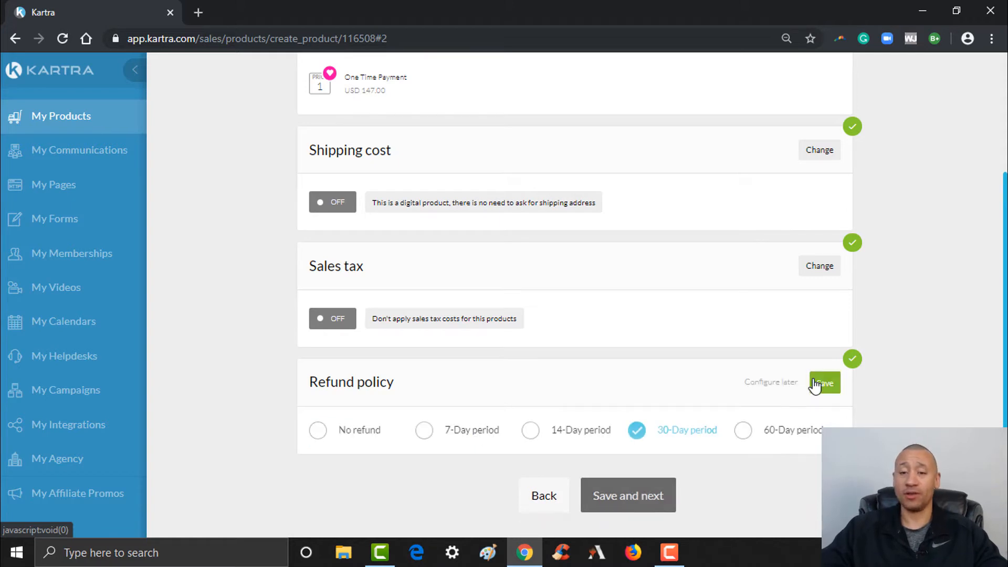
pyautogui.click(318, 430)
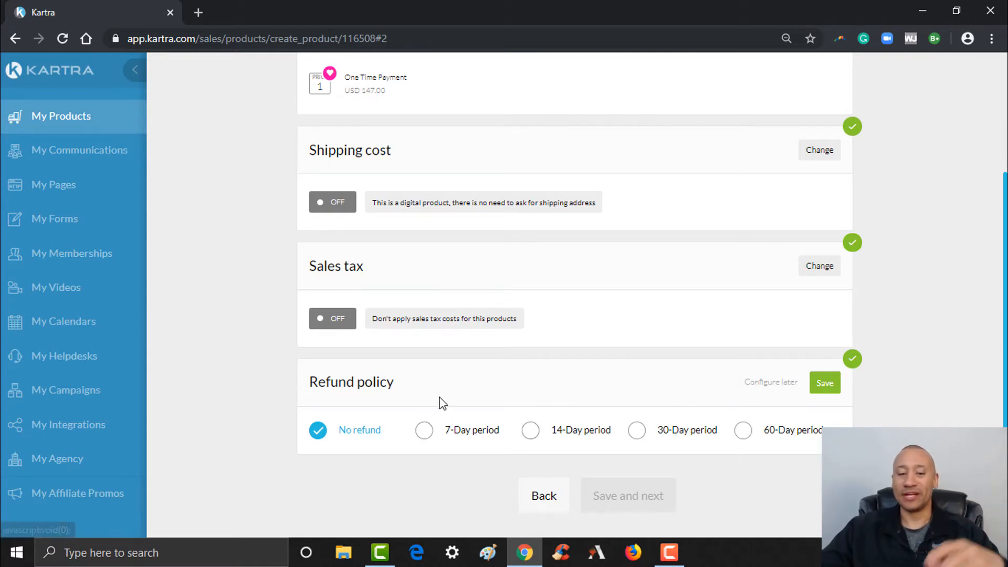
pyautogui.click(824, 388)
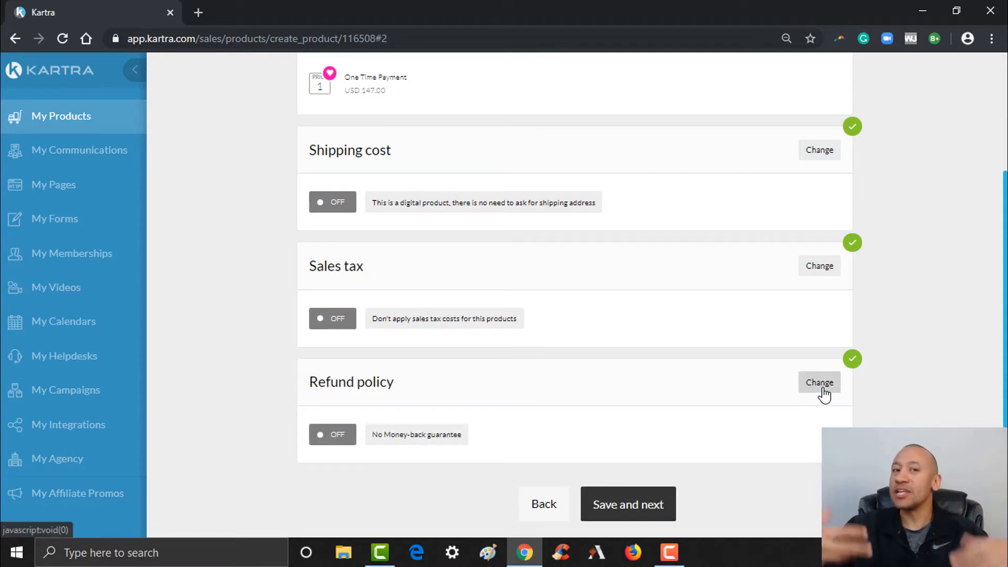
pyautogui.moveTo(1005, 346); pyautogui.dragTo(976, 389)
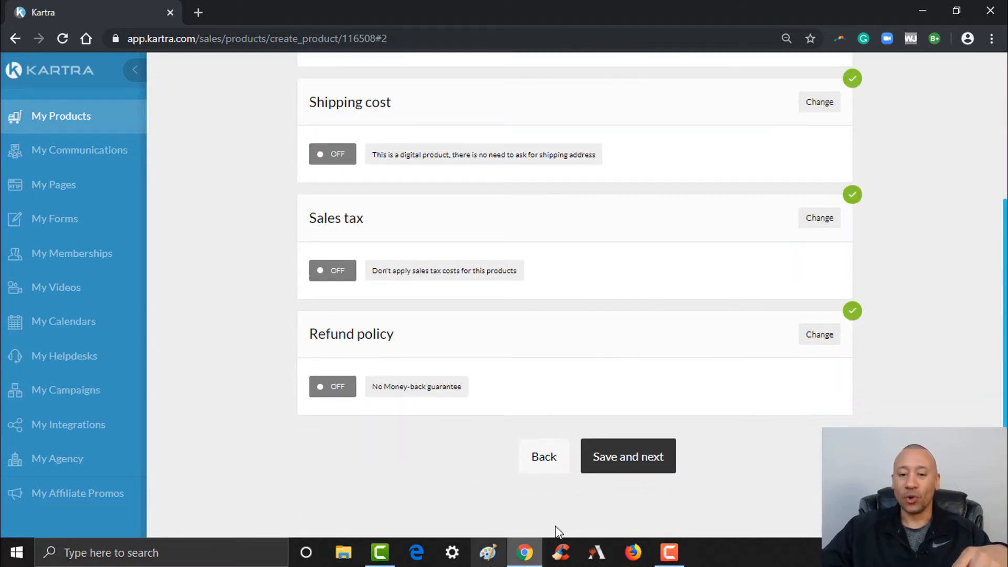
pyautogui.click(624, 464)
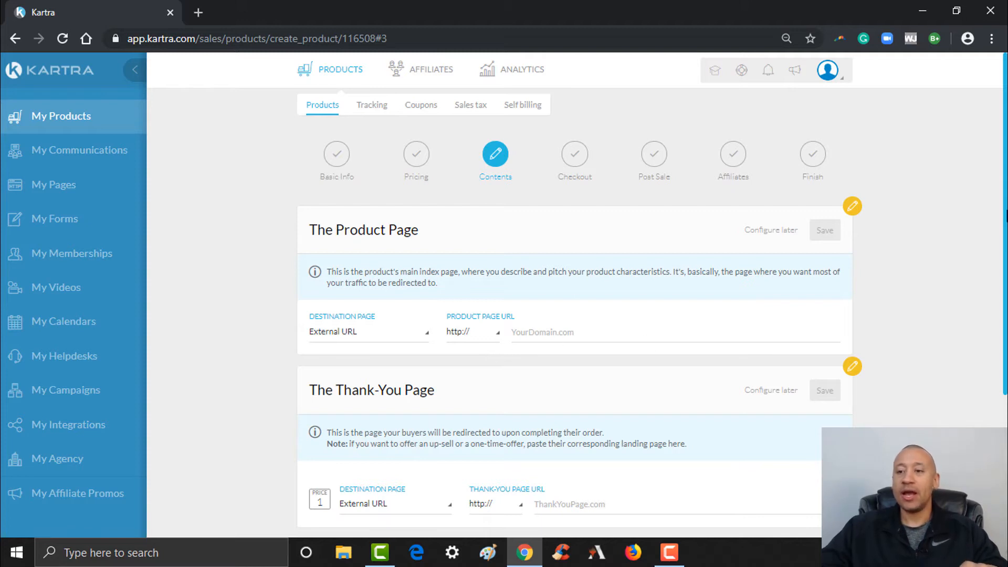
# Enter google.com as the external URL for both the product page and the thank-you page.
pyautogui.scroll(-3, 732, 362)
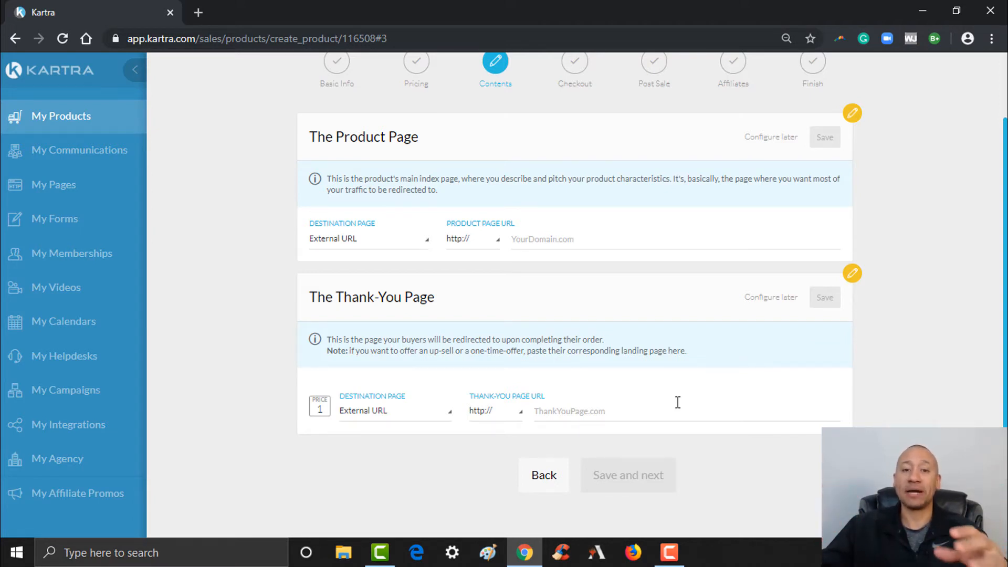
pyautogui.click(598, 234)
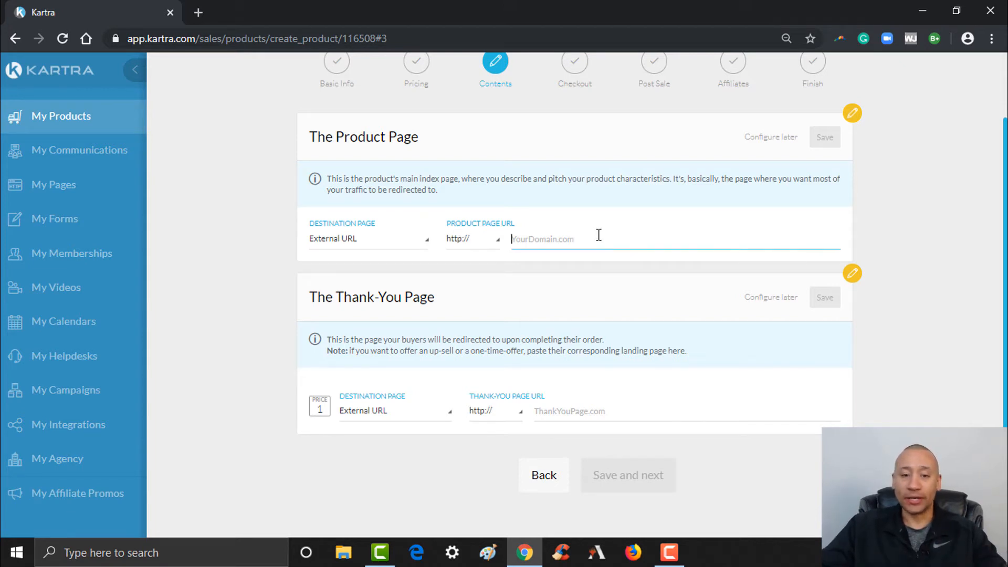
pyautogui.write('google.com')
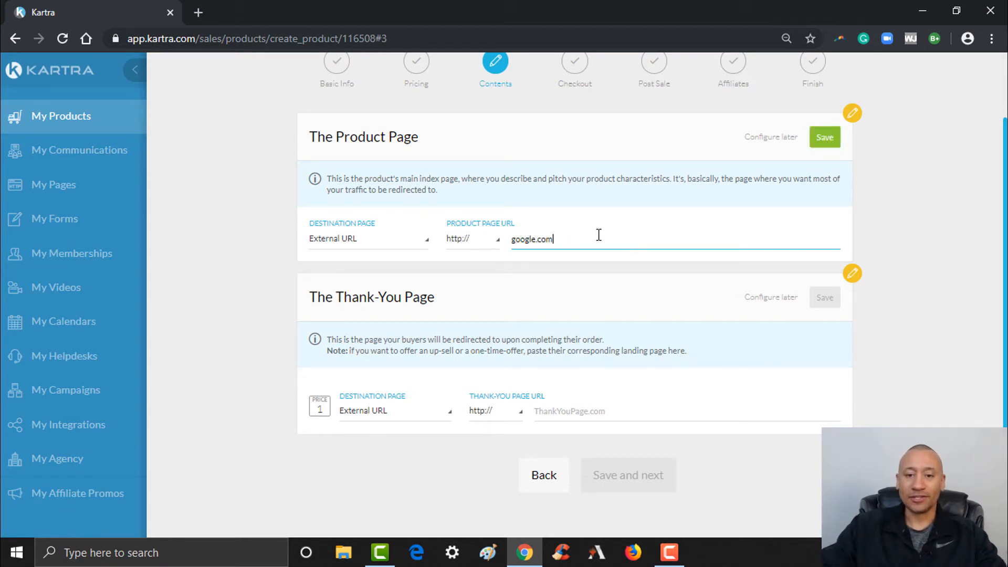
pyautogui.click(597, 411)
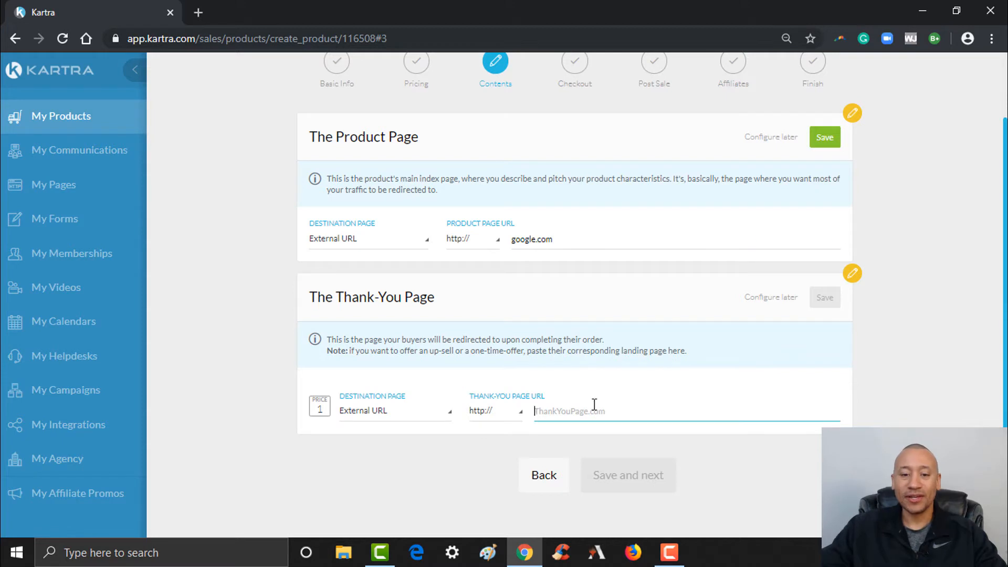
pyautogui.write('goo')
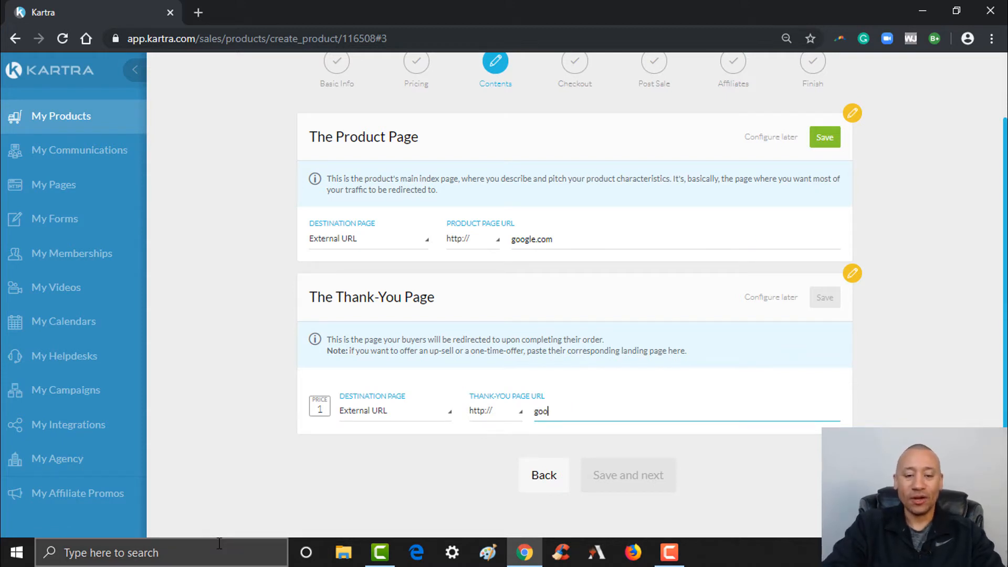
pyautogui.write('gle.com')
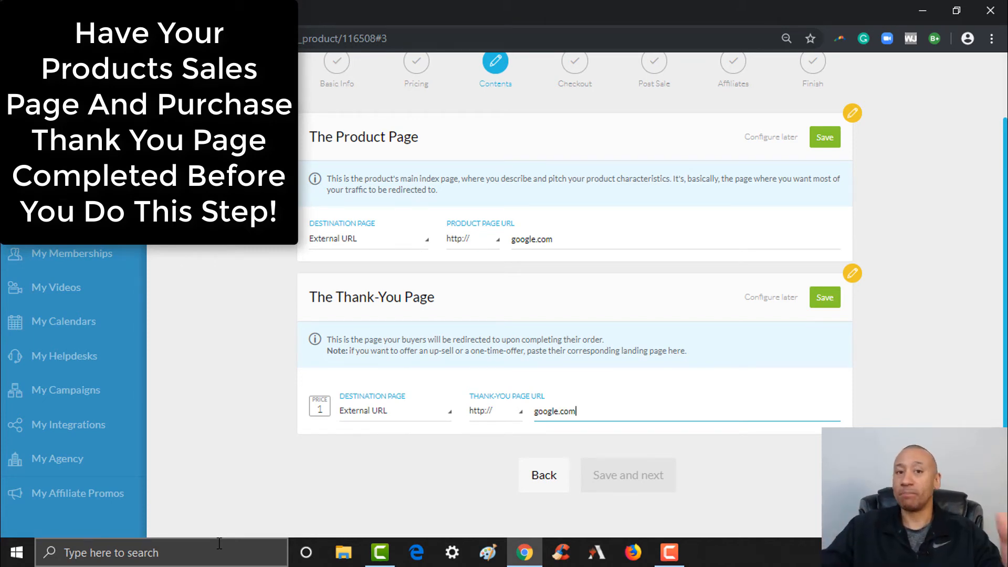
# Save the product page and thank-you page settings and continue to the Checkout stage.
pyautogui.click(836, 138)
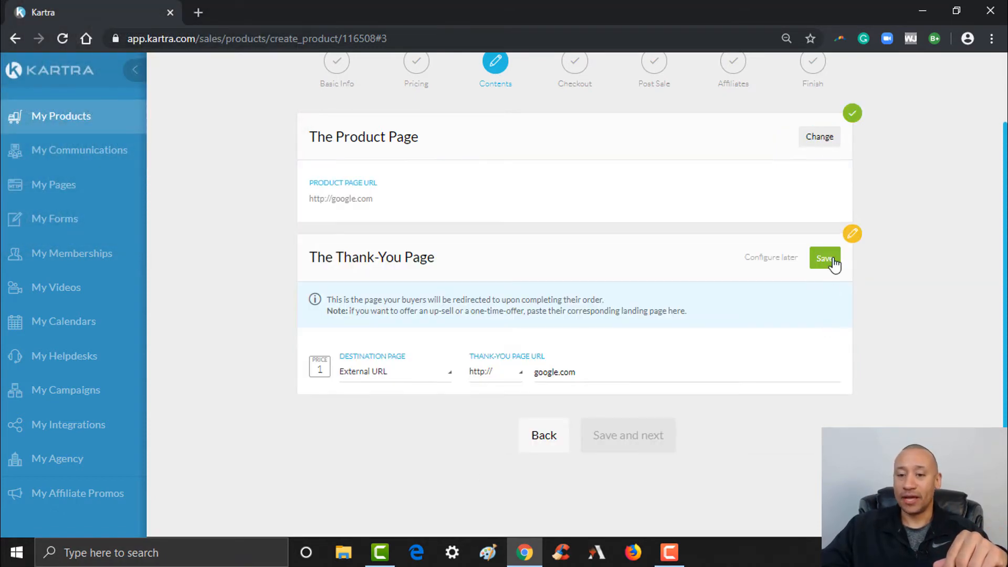
pyautogui.click(833, 259)
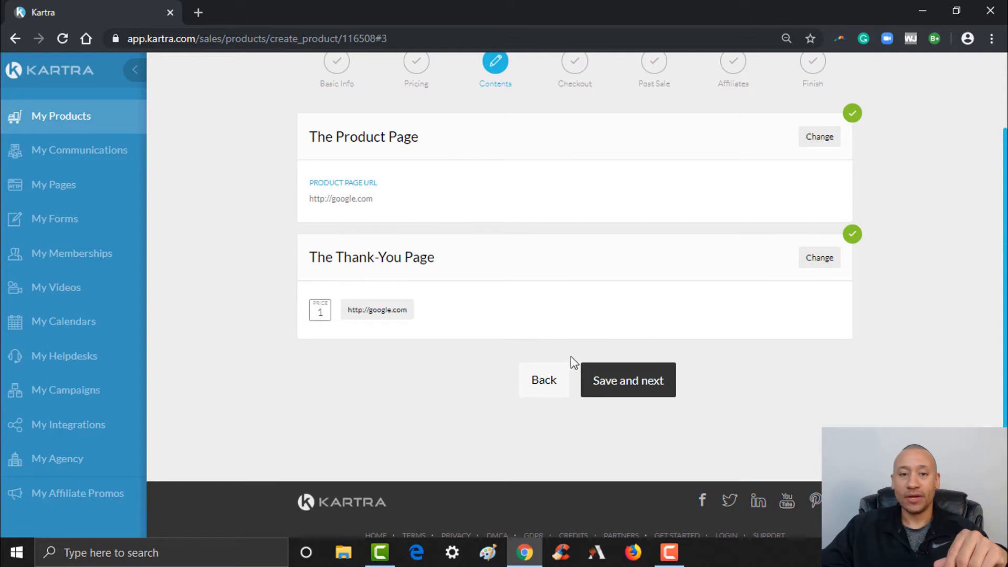
pyautogui.click(604, 380)
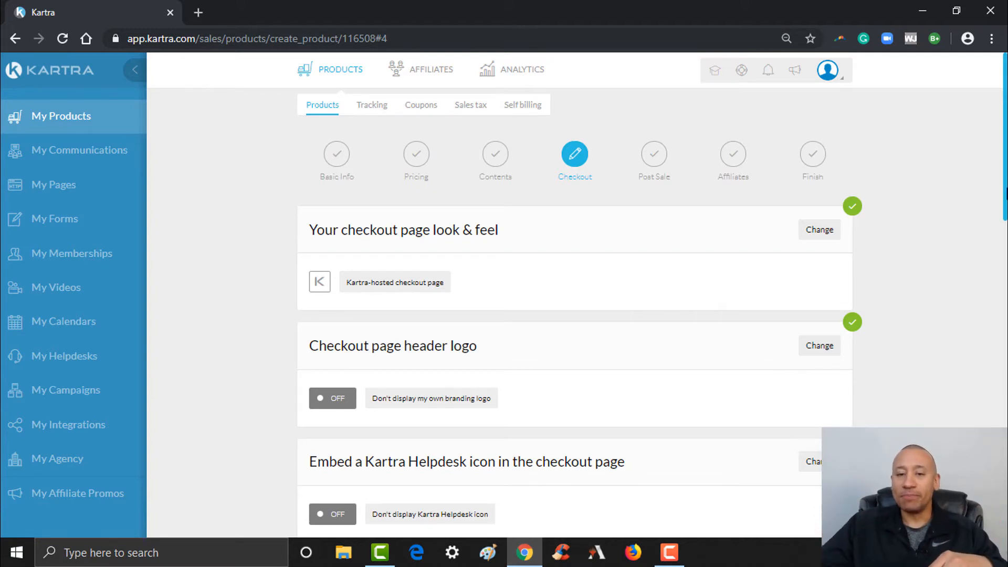
# Open the checkout page look and feel settings for editing and preview the Kartra-hosted checkout page template.
pyautogui.scroll(-2, 1005, 194)
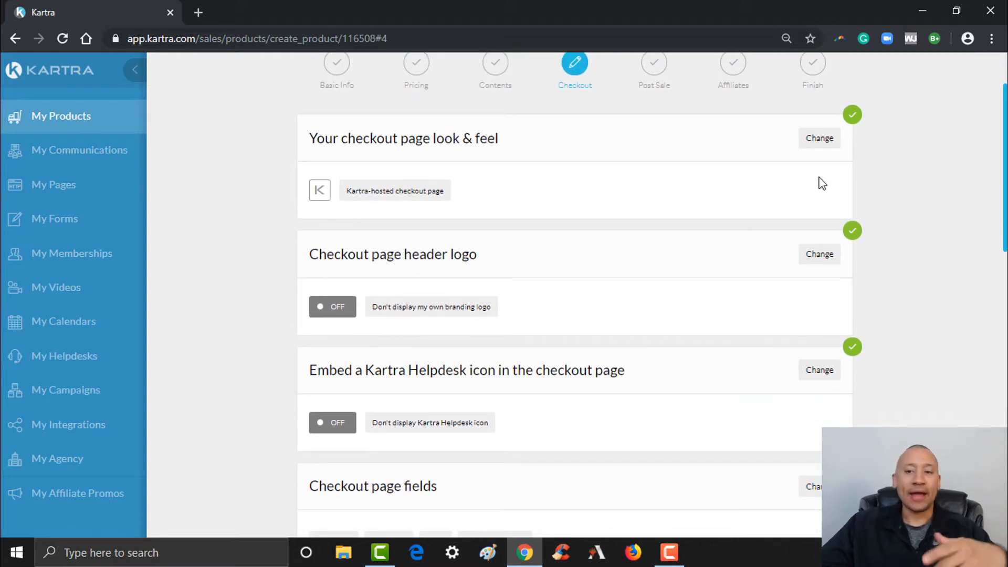
pyautogui.click(826, 142)
pyautogui.moveTo(735, 278)
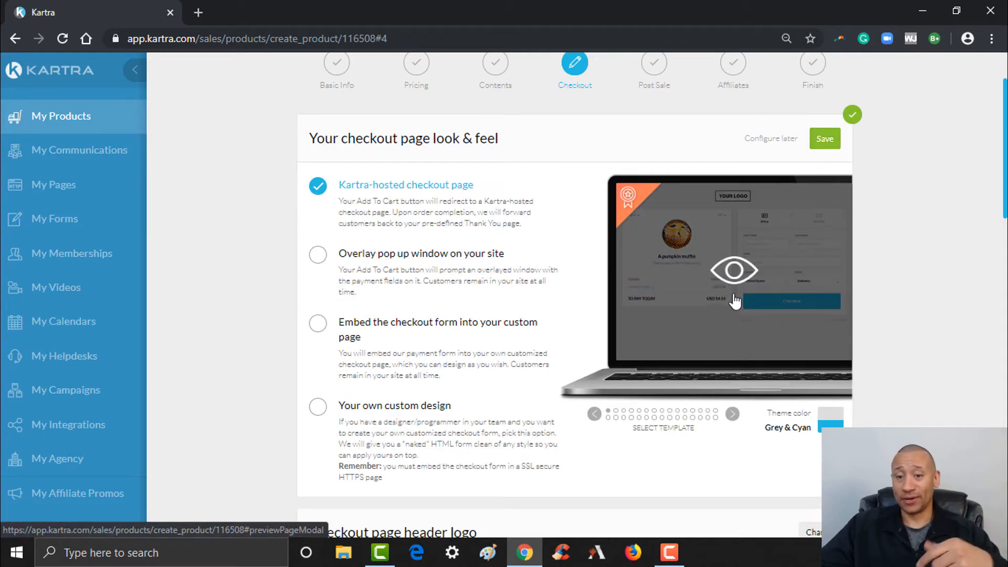
pyautogui.click(735, 271)
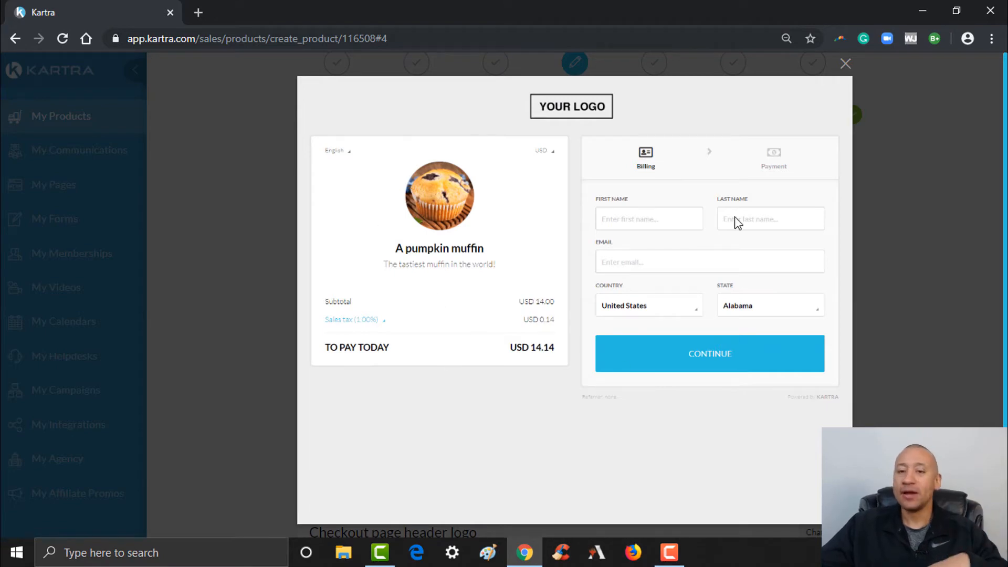
pyautogui.click(844, 65)
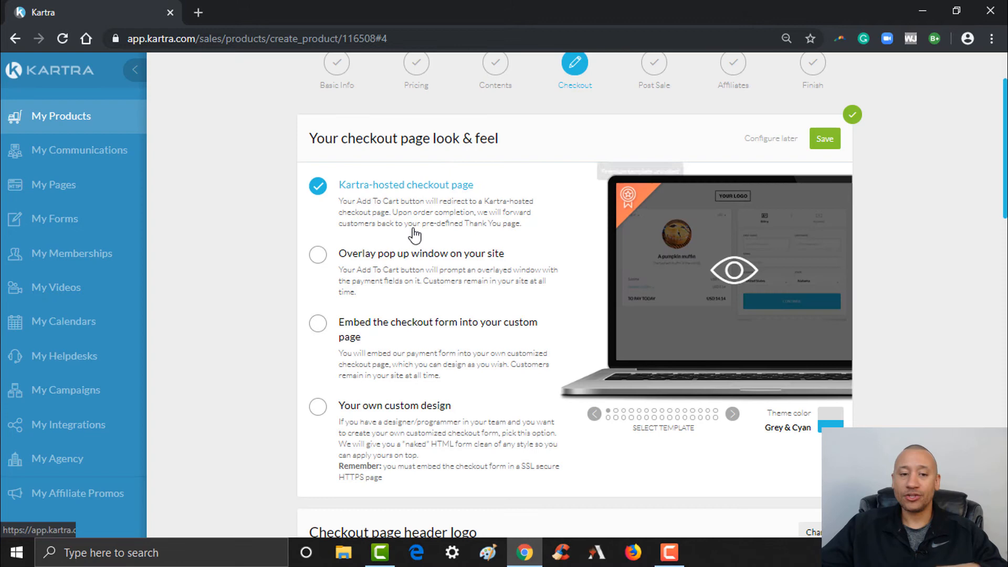
# Choose "Overlay pop up window on your site" as the checkout type, preview its Cyan blue template and switch to the Amber orange one.
pyautogui.click(318, 255)
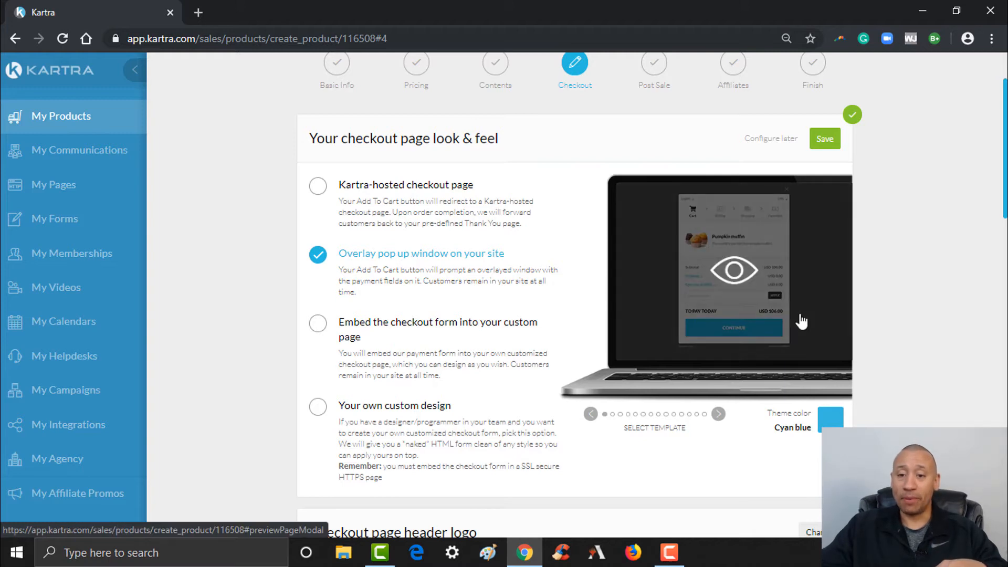
pyautogui.click(732, 269)
pyautogui.click(732, 269)
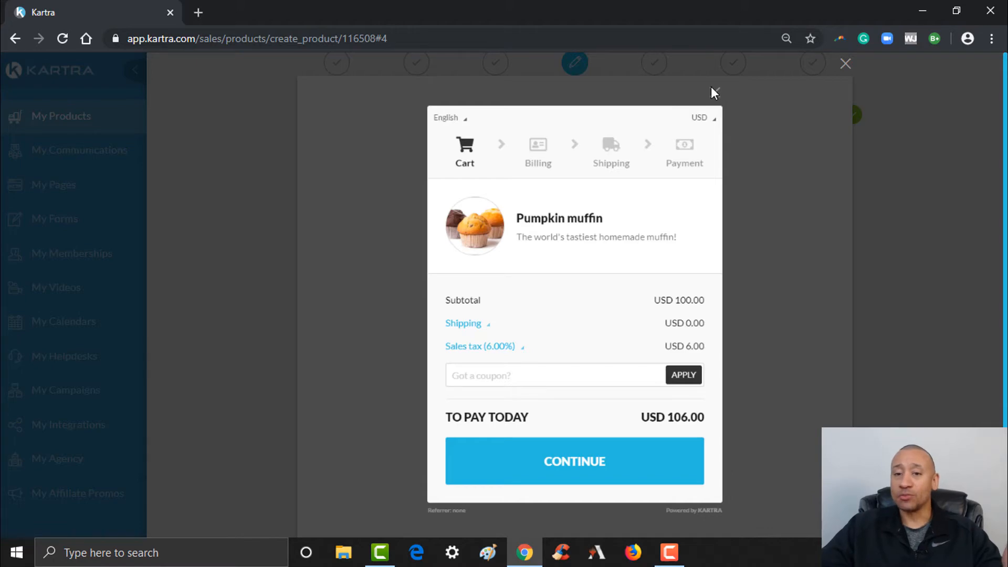
pyautogui.click(843, 63)
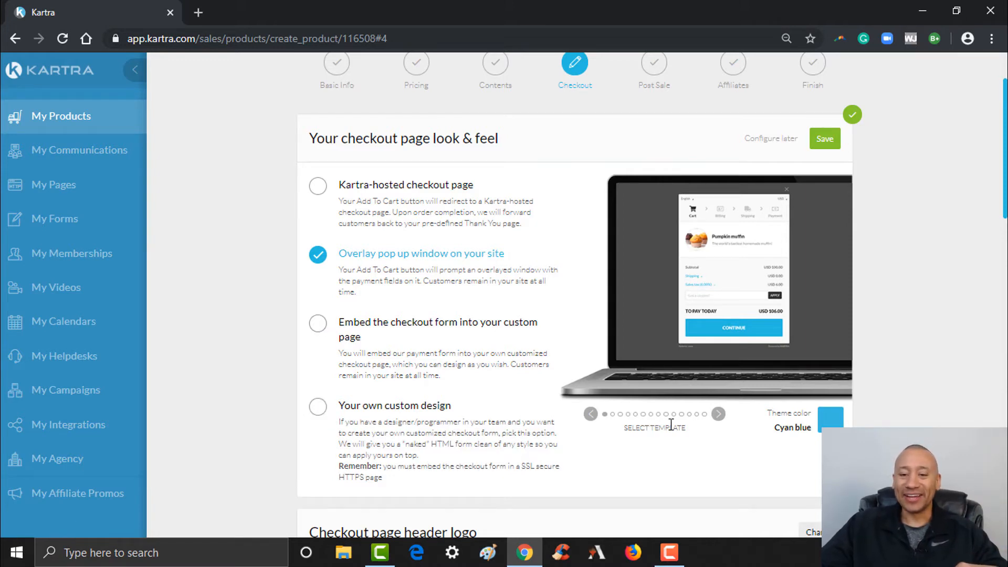
pyautogui.click(718, 415)
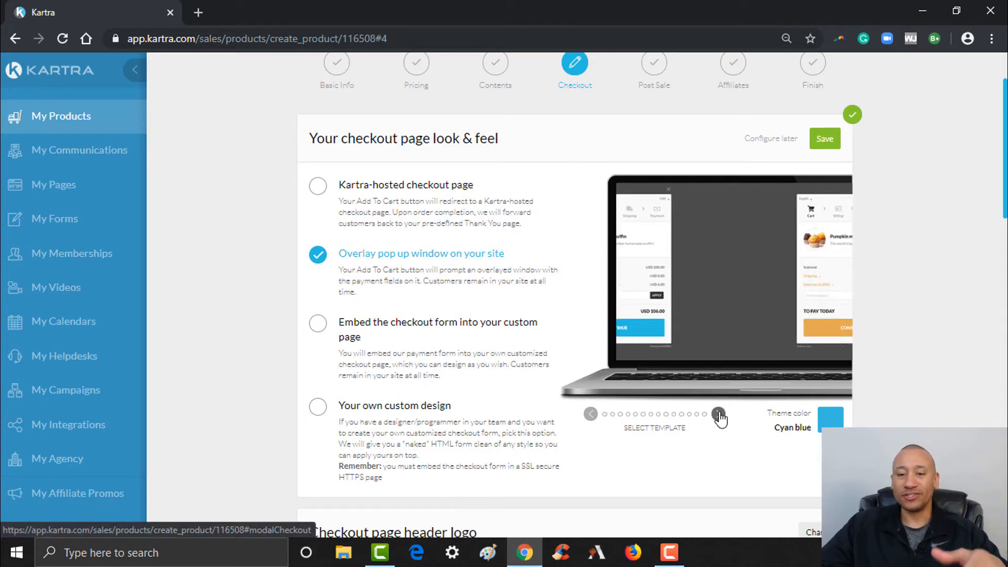
pyautogui.moveTo(746, 303)
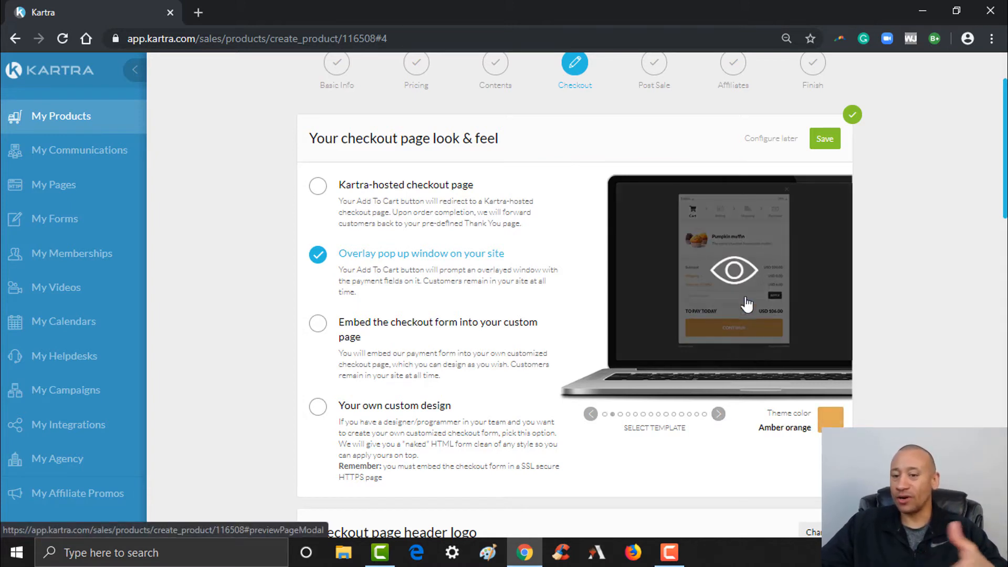
# Switch the overlay pop-up checkout to the Orange template, compare it with the Kartra-hosted checkout page, and save the overlay choice.
pyautogui.click(719, 414)
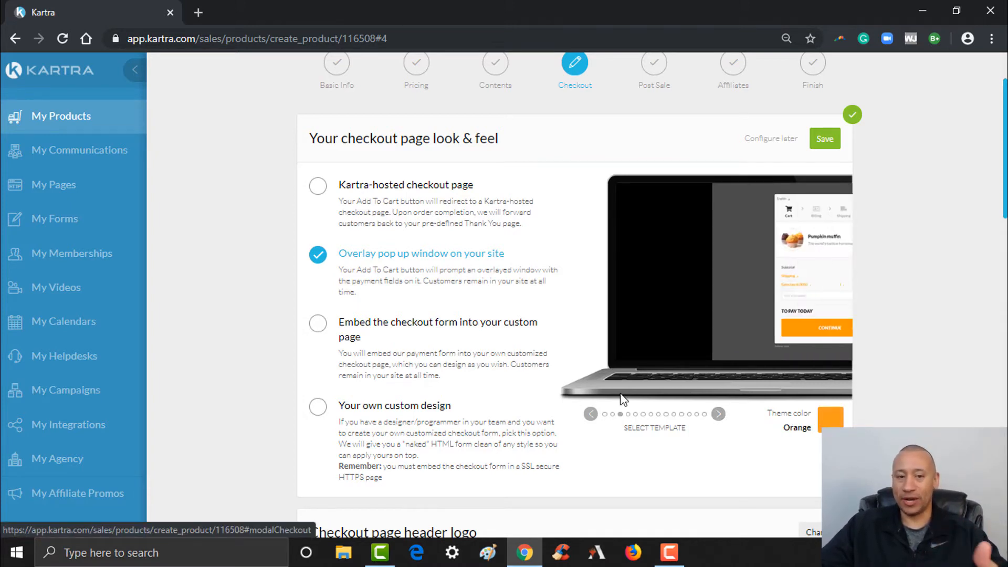
pyautogui.click(319, 187)
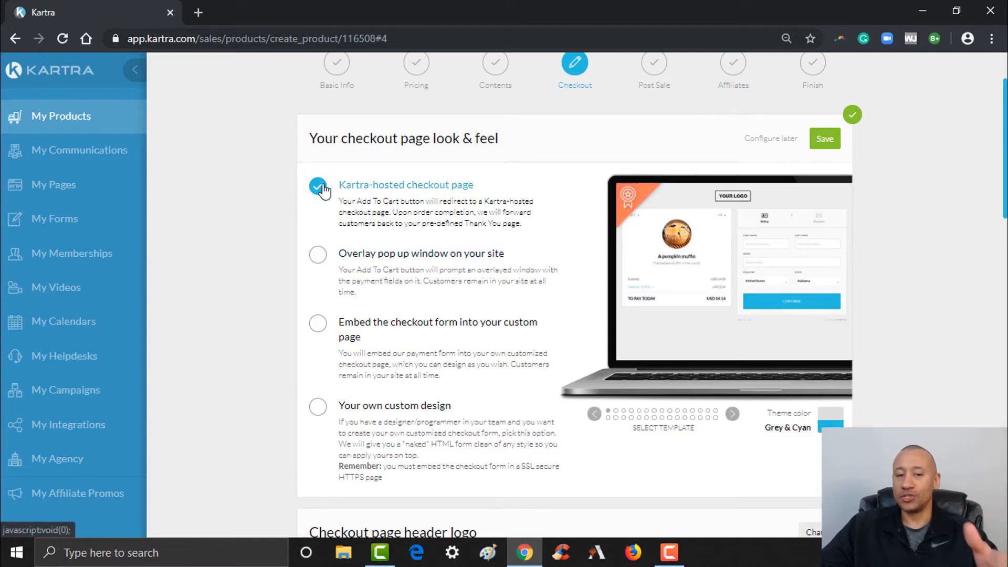
pyautogui.click(319, 254)
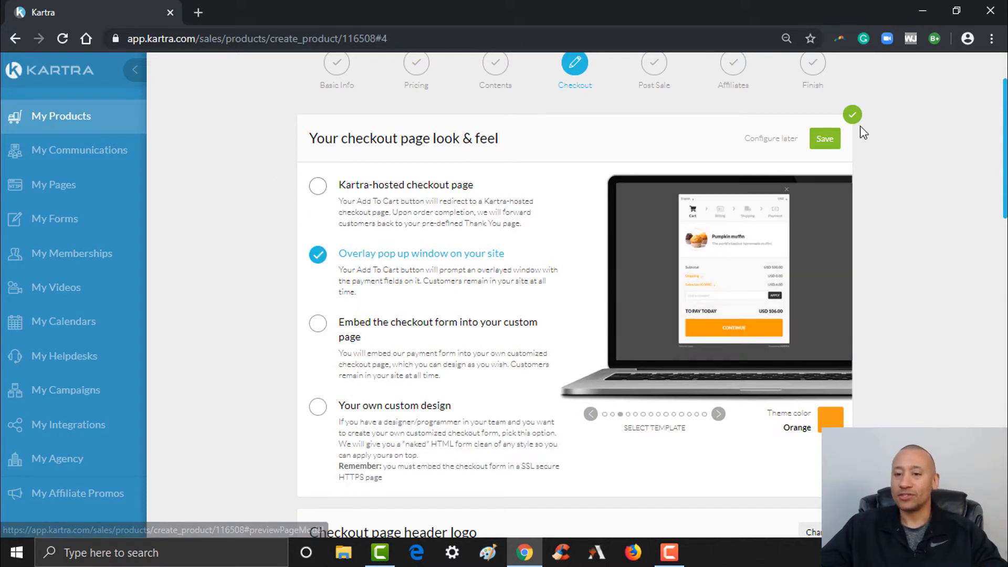
pyautogui.click(827, 140)
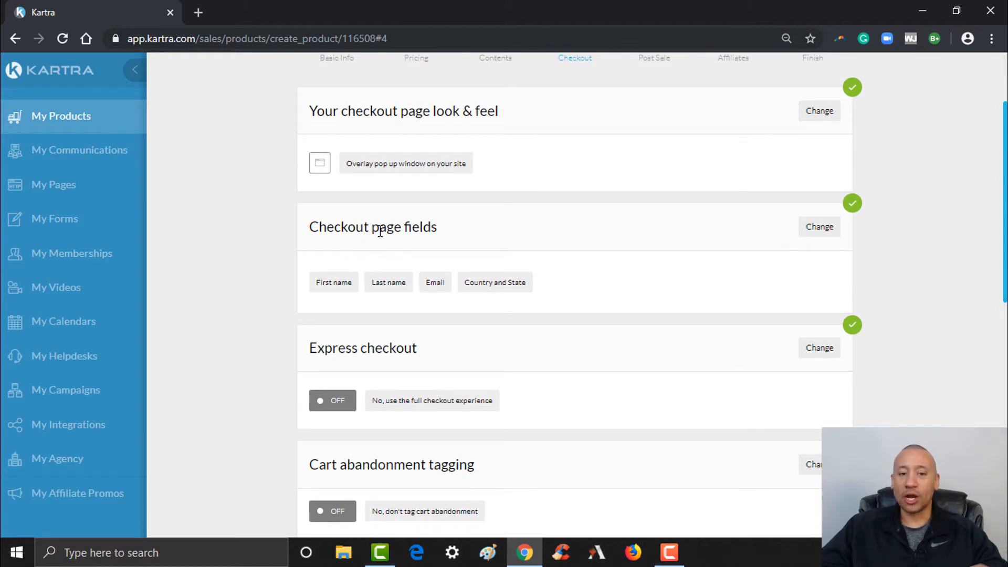
# Add the Phone field to the checkout page fields and save the section.
pyautogui.click(820, 226)
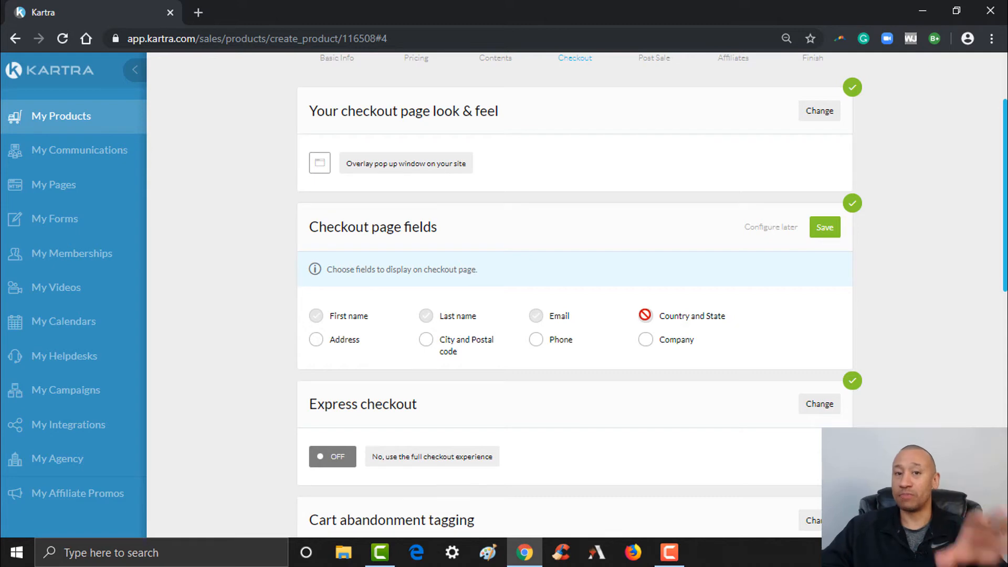
pyautogui.click(538, 345)
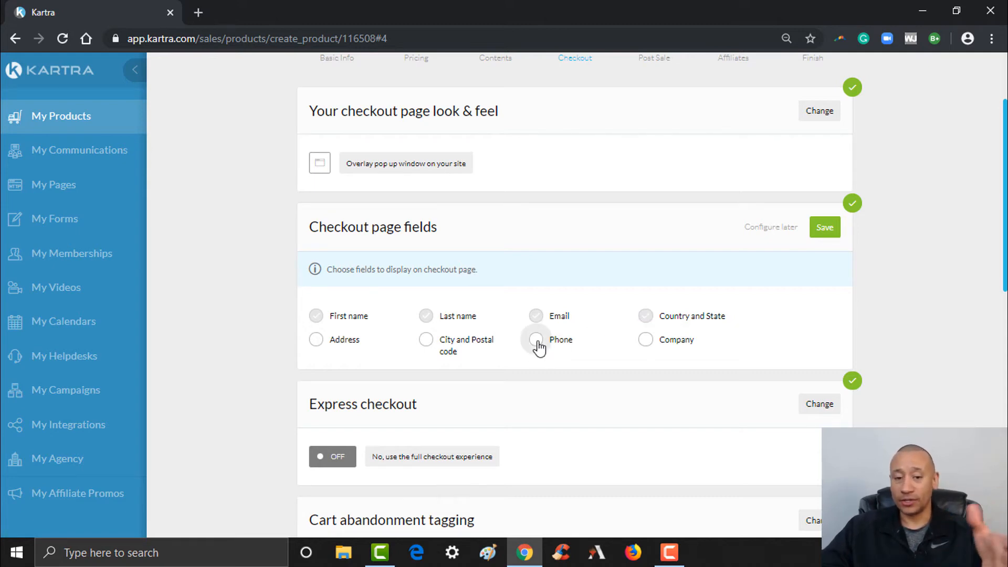
pyautogui.click(825, 229)
# Edit the ROSCA mandatory billing agreement and choose "Yes, require them to agree".
pyautogui.scroll(-4, 588, 210)
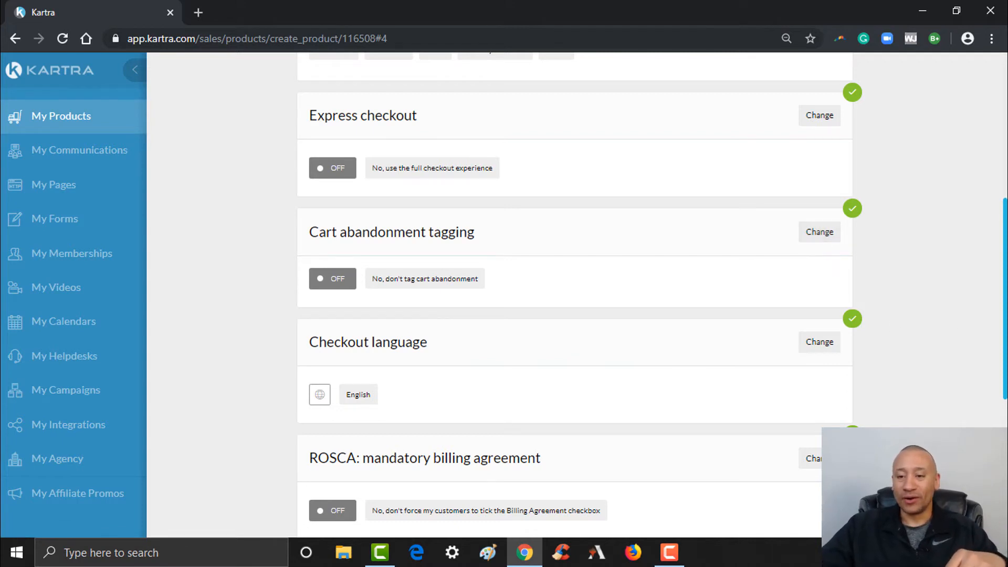
pyautogui.scroll(-2, 891, 328)
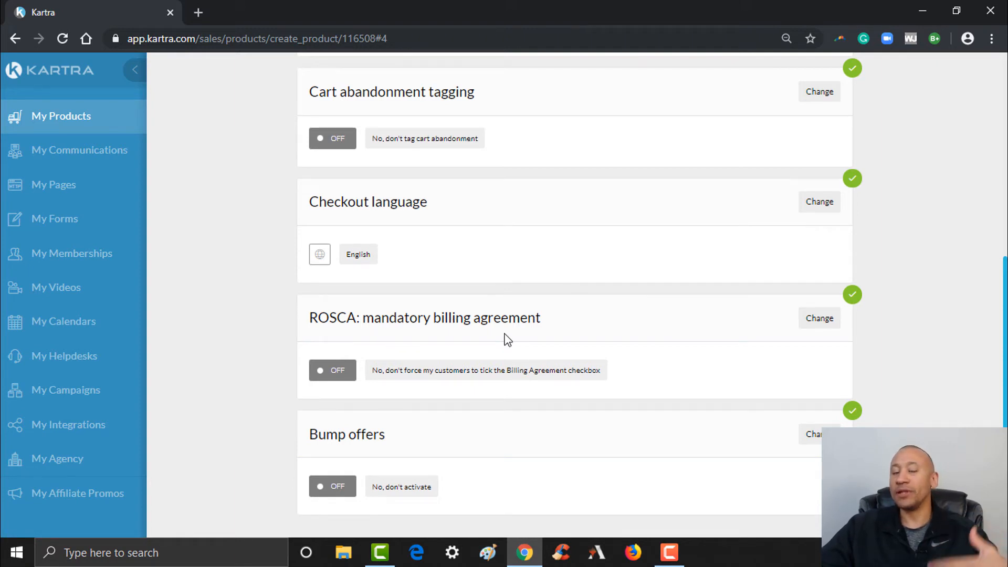
pyautogui.click(826, 320)
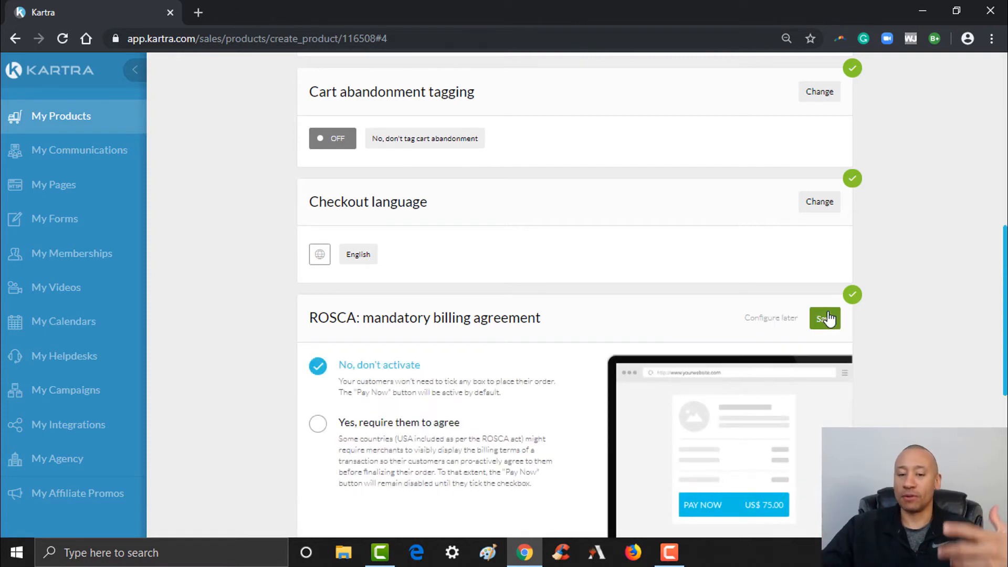
pyautogui.scroll(-3, 735, 322)
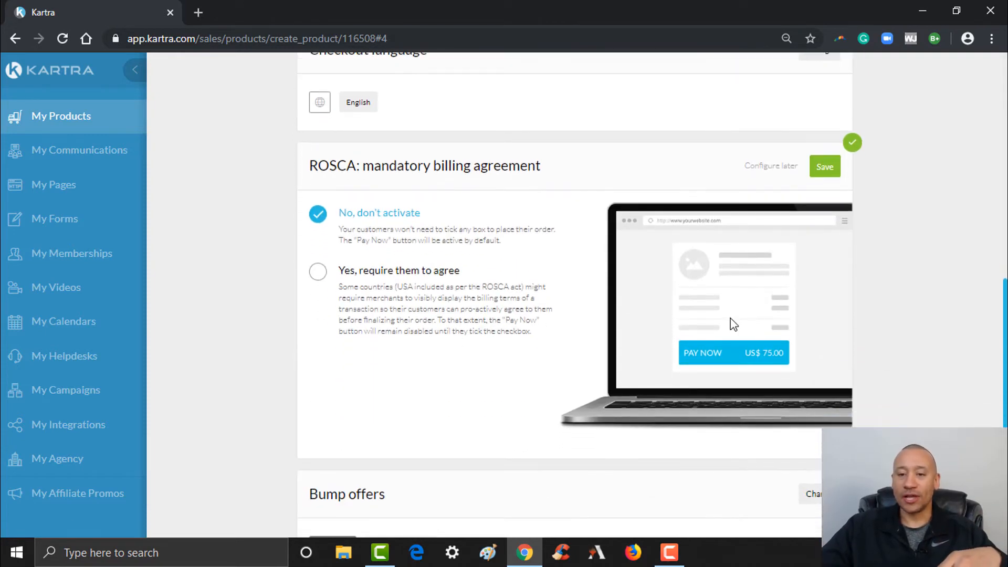
pyautogui.click(318, 272)
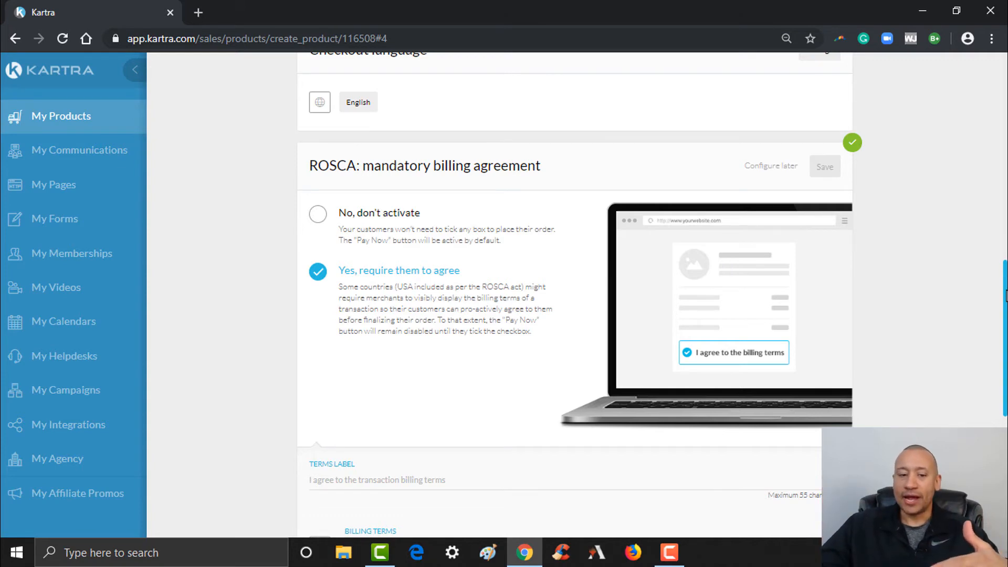
# Enter "I Agree To The Billing Terms" as the terms label of the ROSCA billing agreement.
pyautogui.scroll(-2, 949, 317)
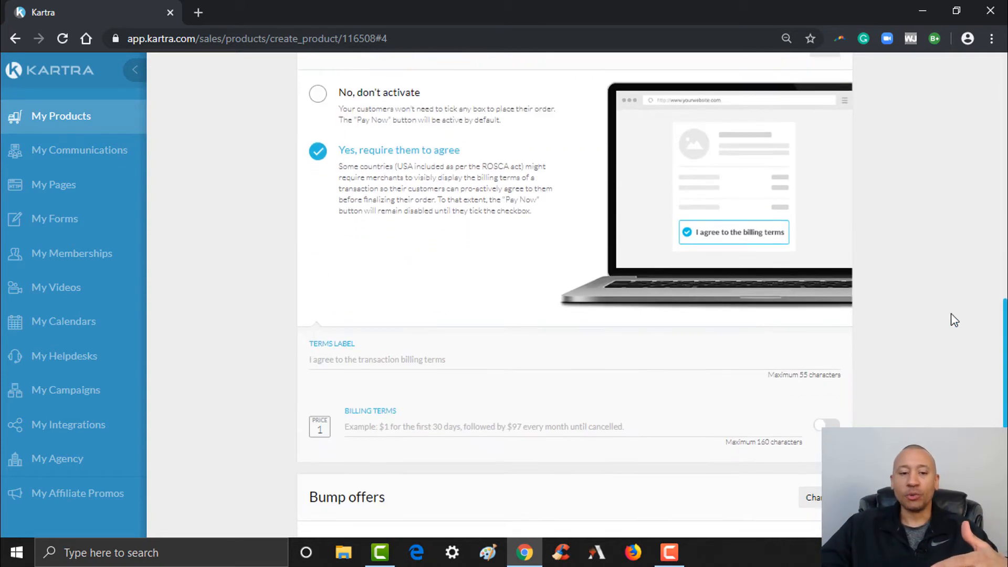
pyautogui.click(472, 362)
pyautogui.write('I')
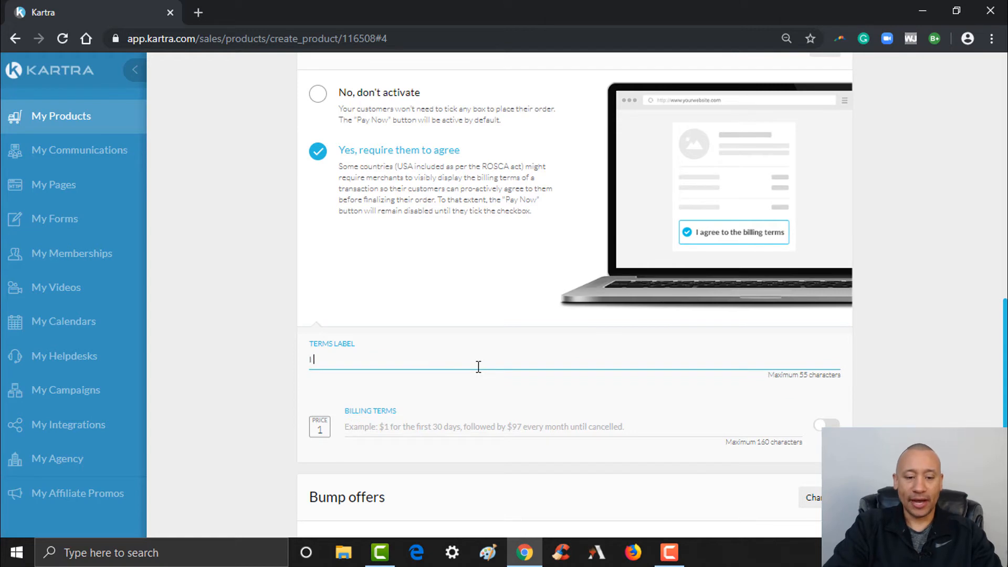
pyautogui.write(' Agree To T')
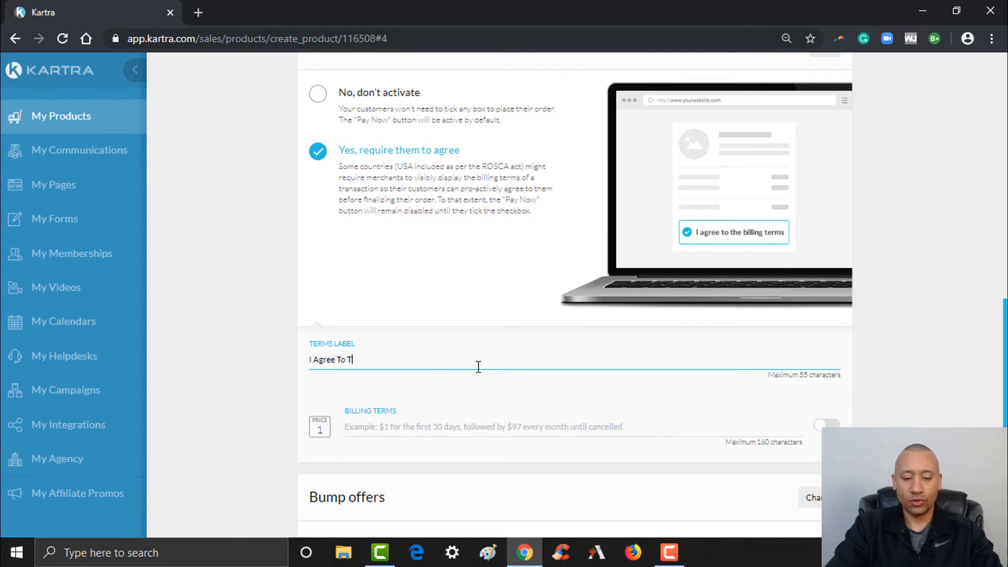
pyautogui.write('he Billing Terms')
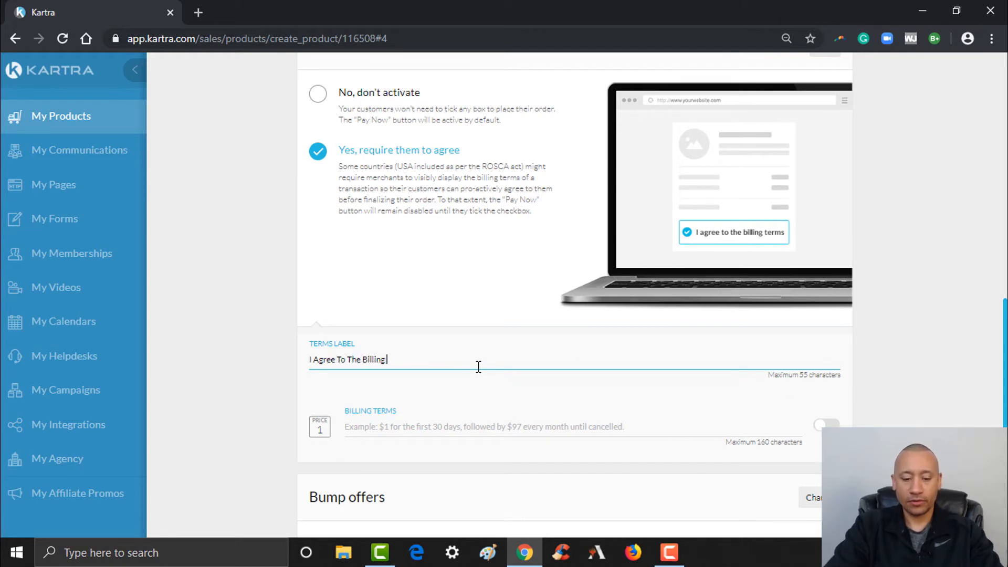
# Enable the Price 1 billing terms and enter "One Time Consulting Call For $147.00 - No Refunds Except For Extenuating Circumstances".
pyautogui.click(451, 422)
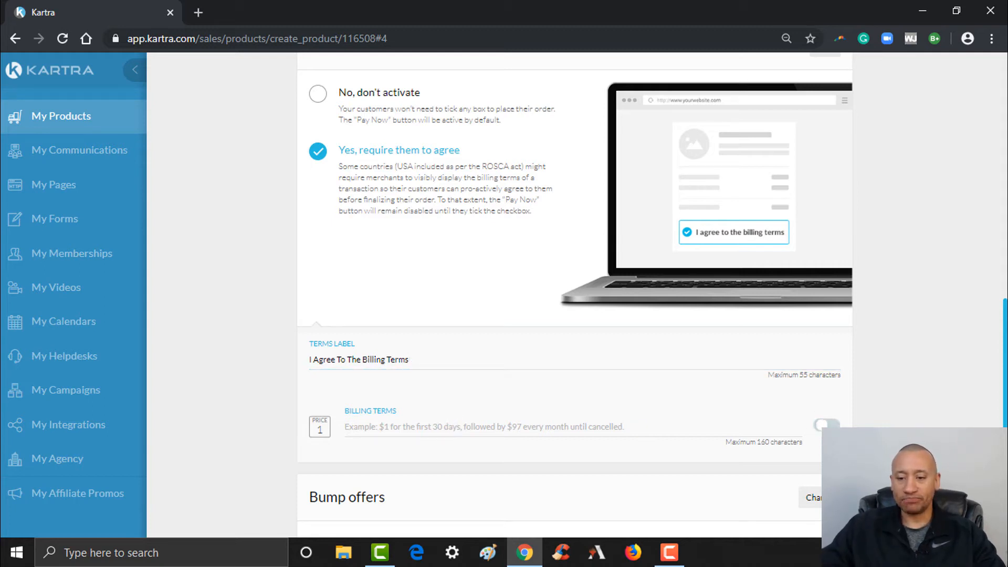
pyautogui.click(827, 424)
pyautogui.click(559, 430)
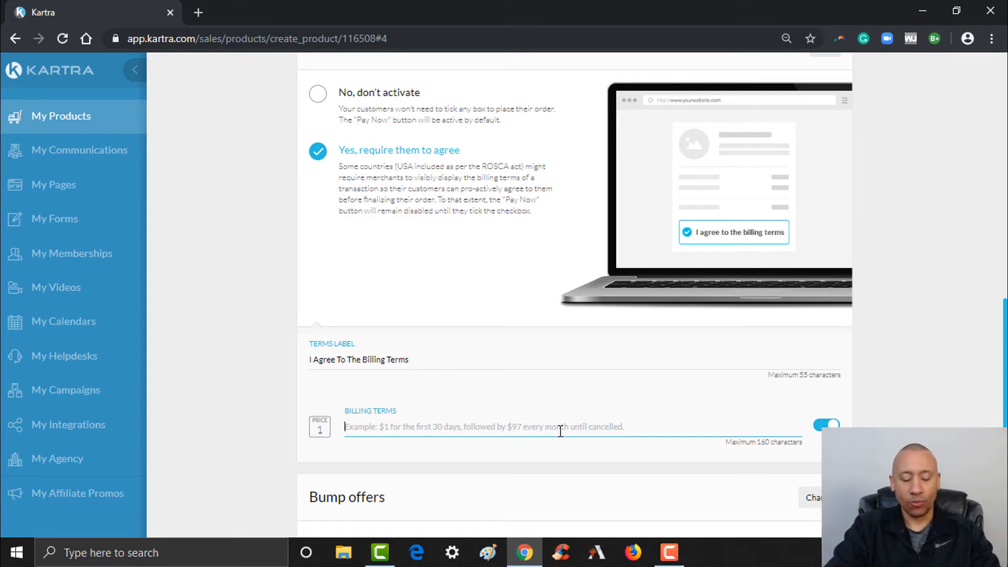
pyautogui.write('One Time C')
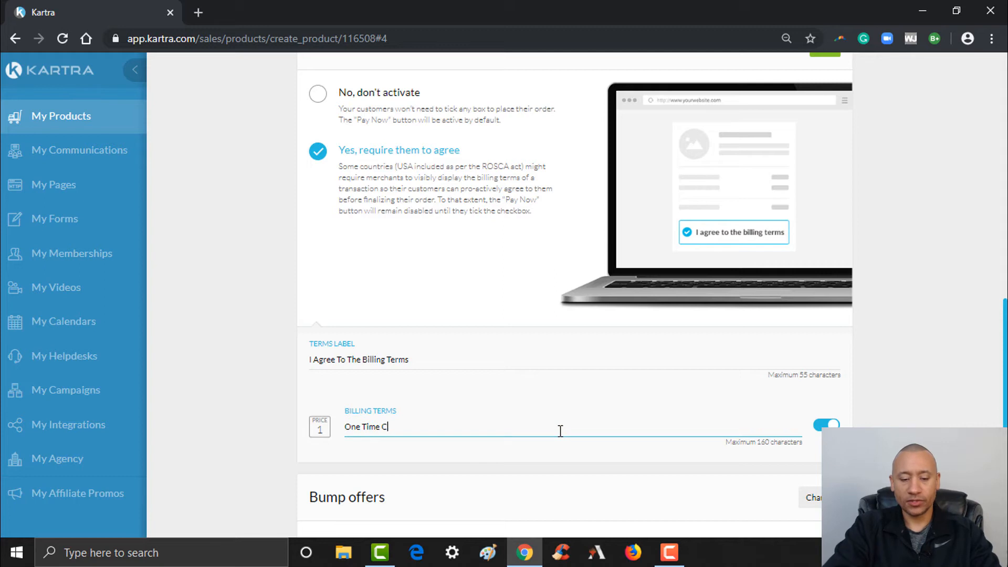
pyautogui.write('onsulting Call')
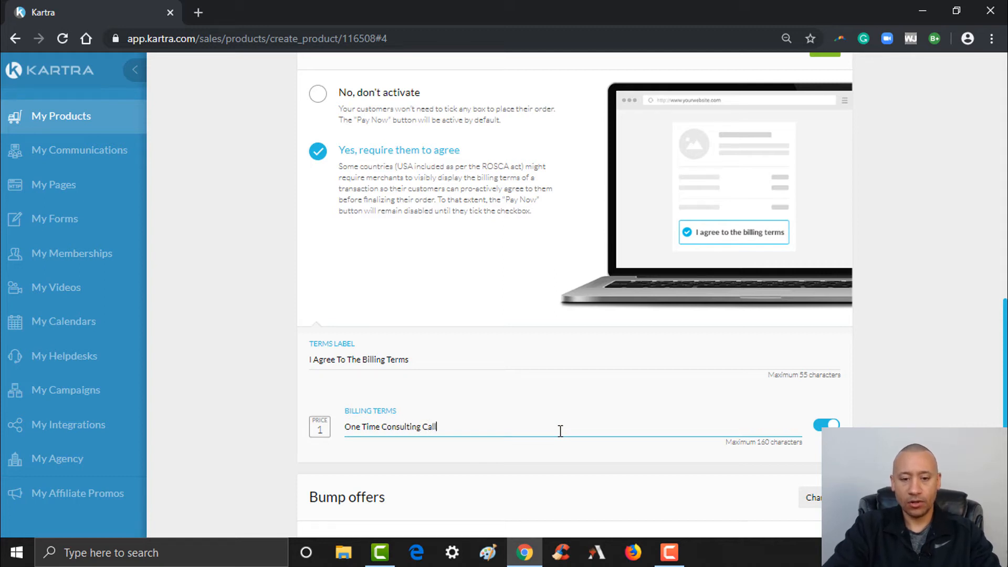
pyautogui.write(' For $14')
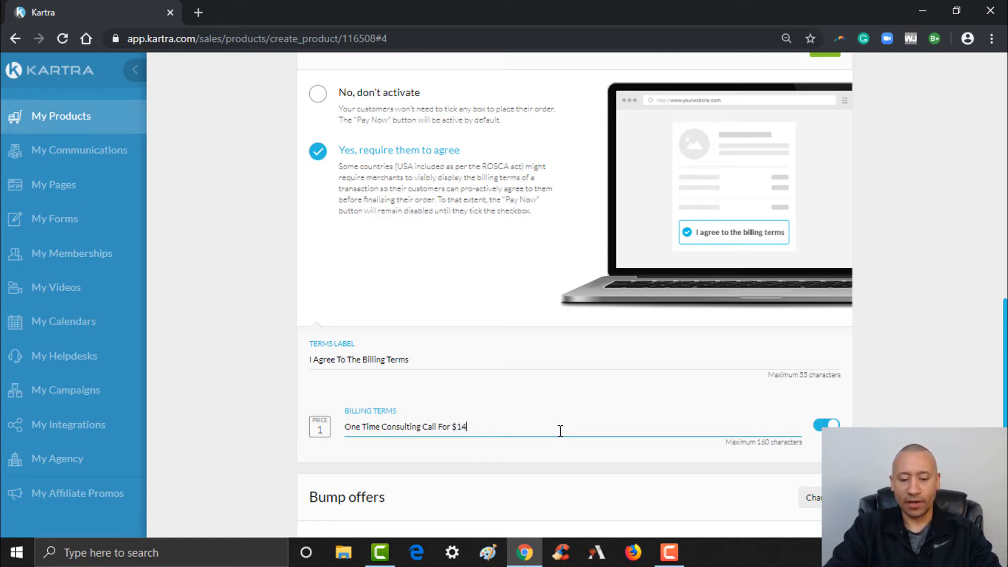
pyautogui.write('7.')
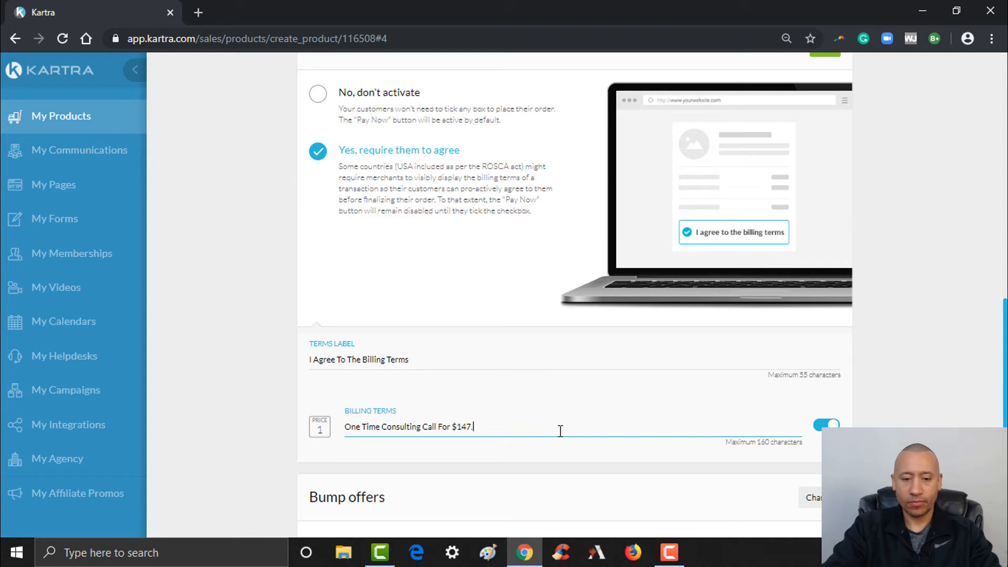
pyautogui.write('00 no')
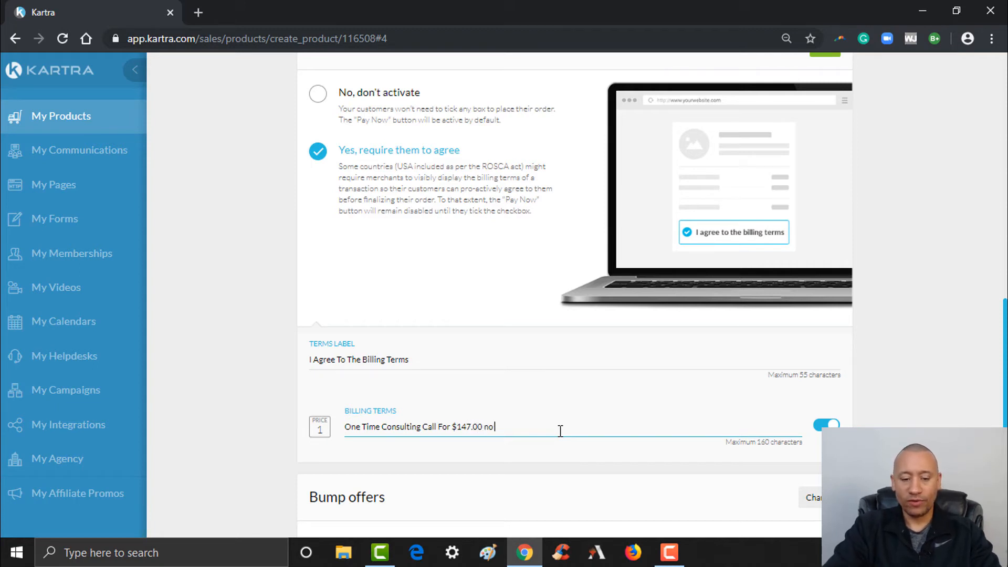
pyautogui.write(' R')
pyautogui.press('BackSpace')
pyautogui.press('BackSpace')
pyautogui.press('BackSpace')
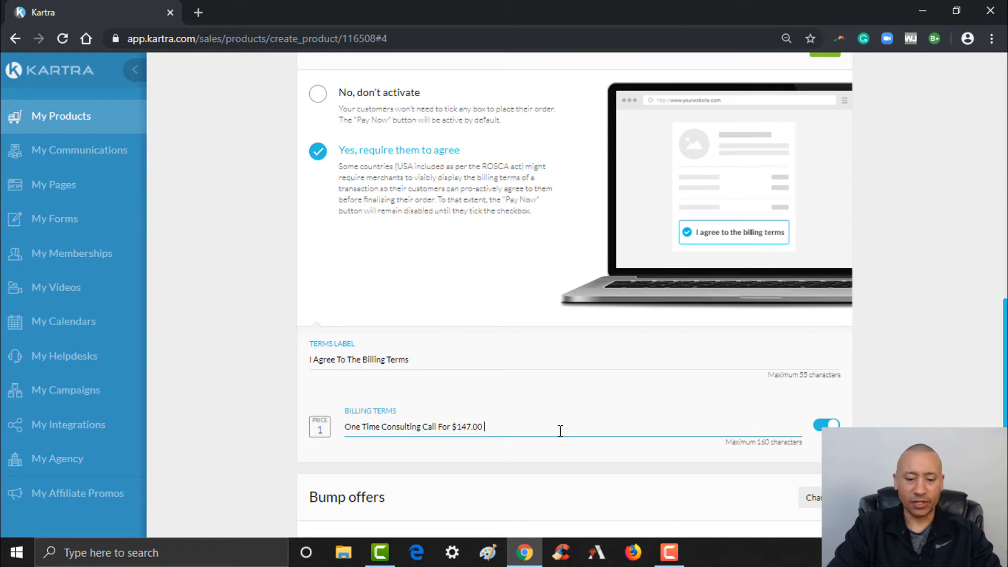
pyautogui.write('- No Ref')
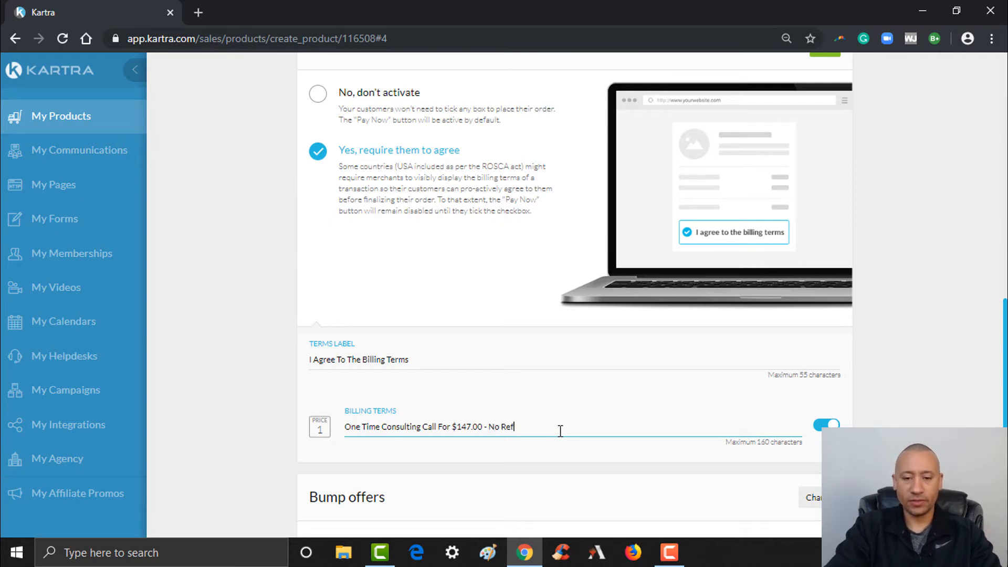
pyautogui.write('unds Exce')
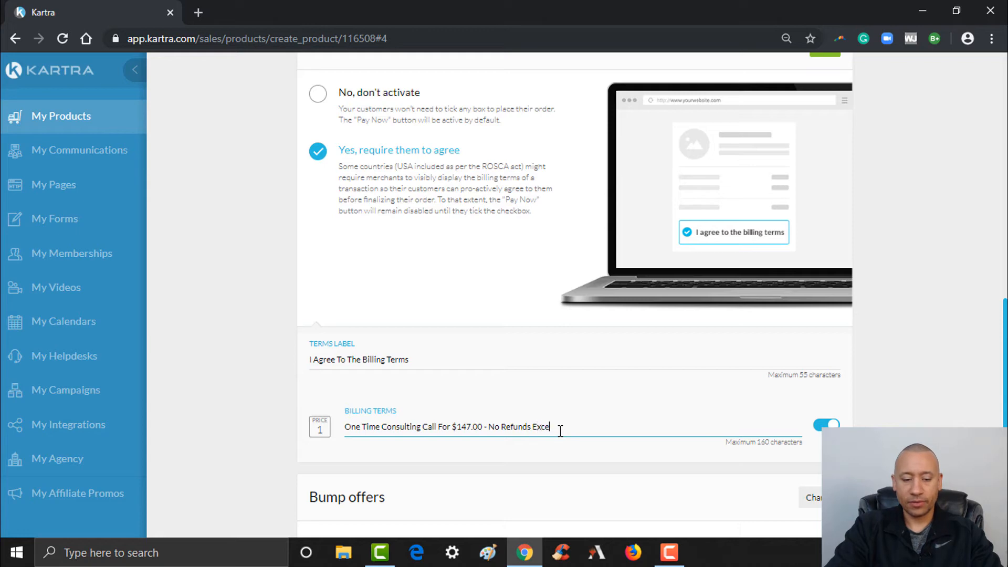
pyautogui.write('pt For Ext')
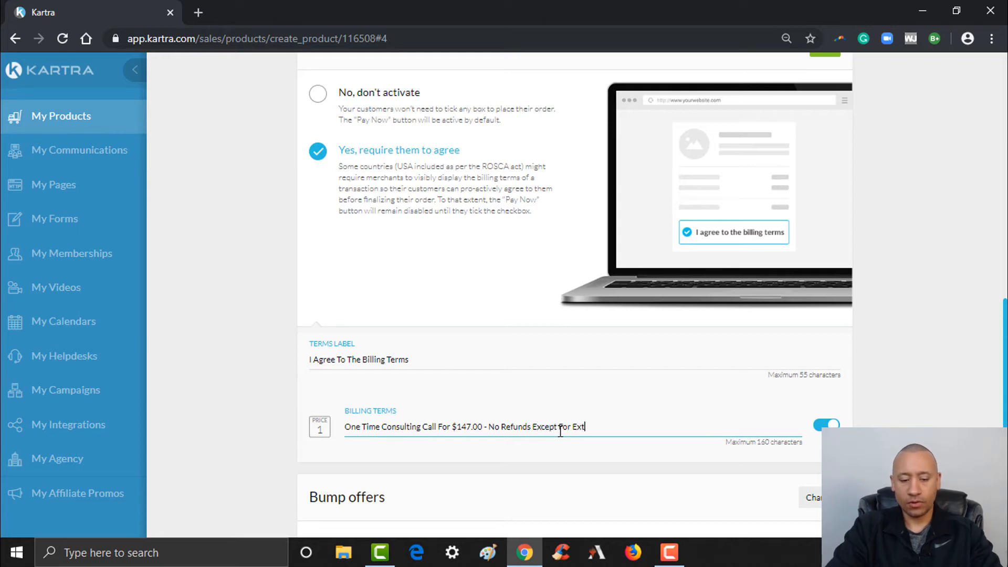
pyautogui.write('enuating Cir')
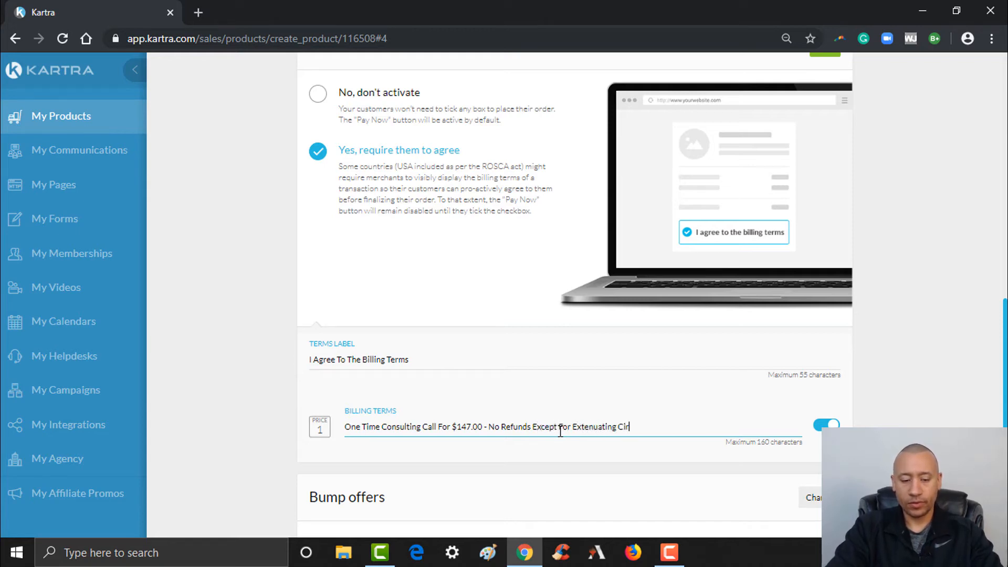
pyautogui.write('cumstances')
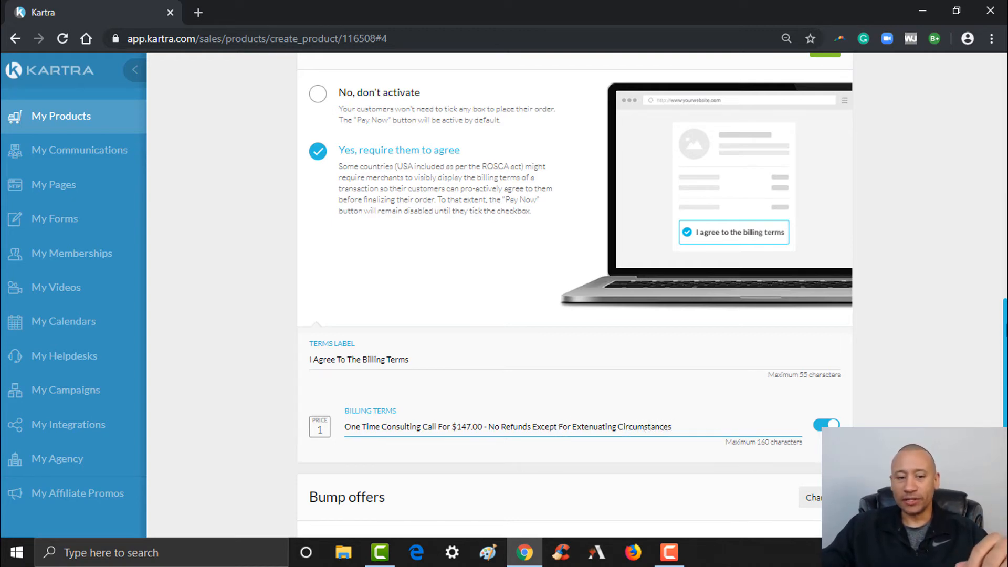
# Save the ROSCA billing agreement and continue to the Post Sale stage.
pyautogui.scroll(-5, 474, 313)
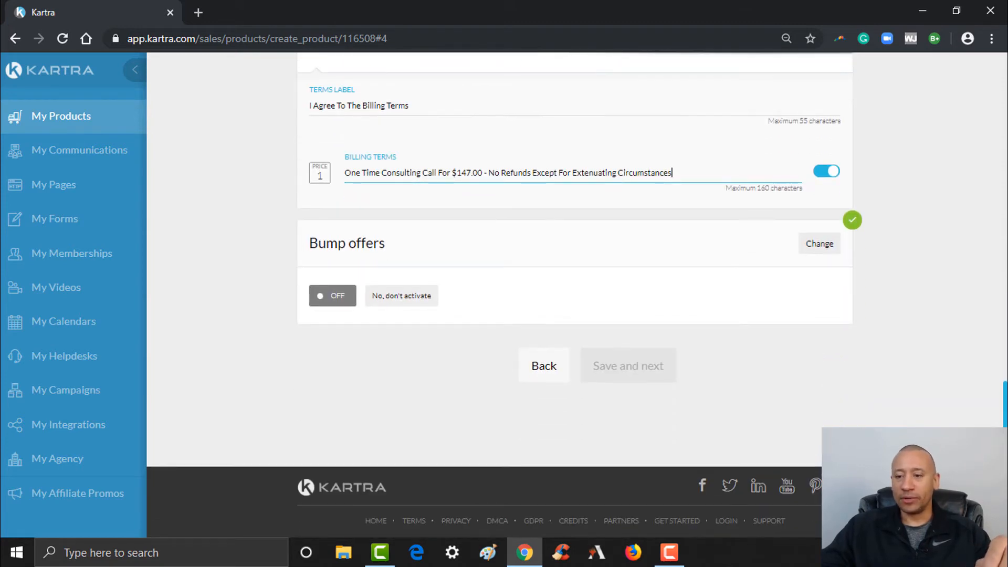
pyautogui.scroll(8, 574, 294)
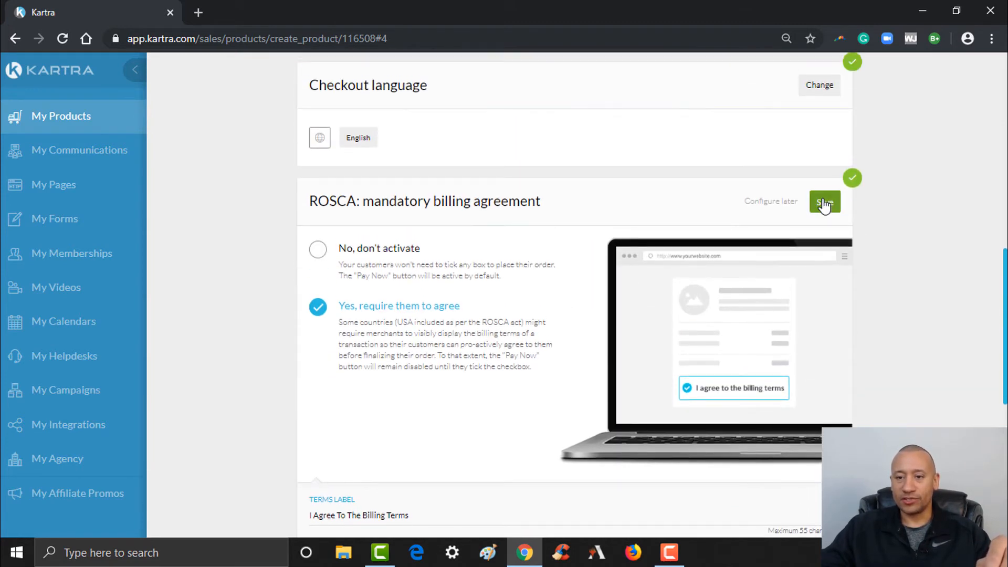
pyautogui.click(825, 204)
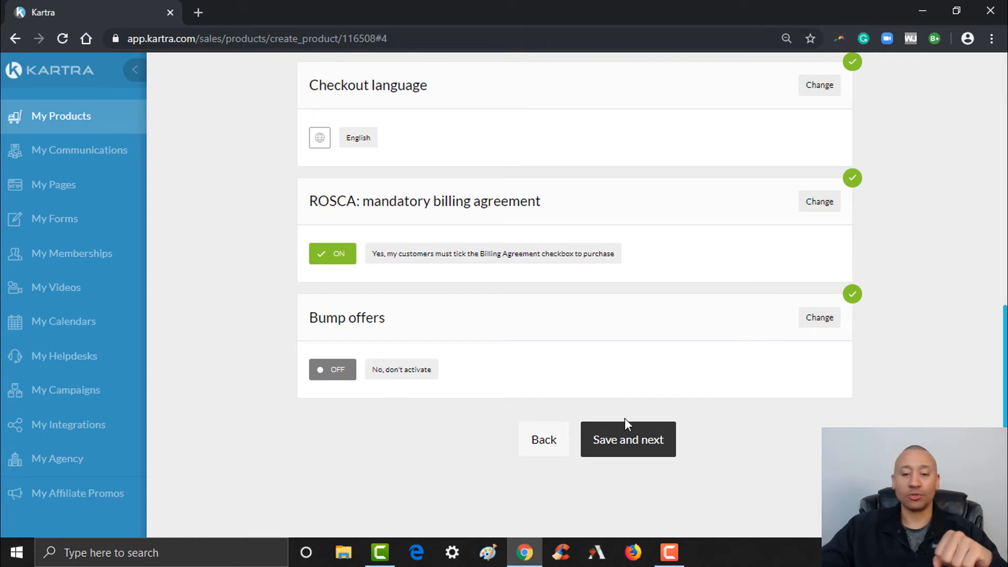
pyautogui.click(623, 449)
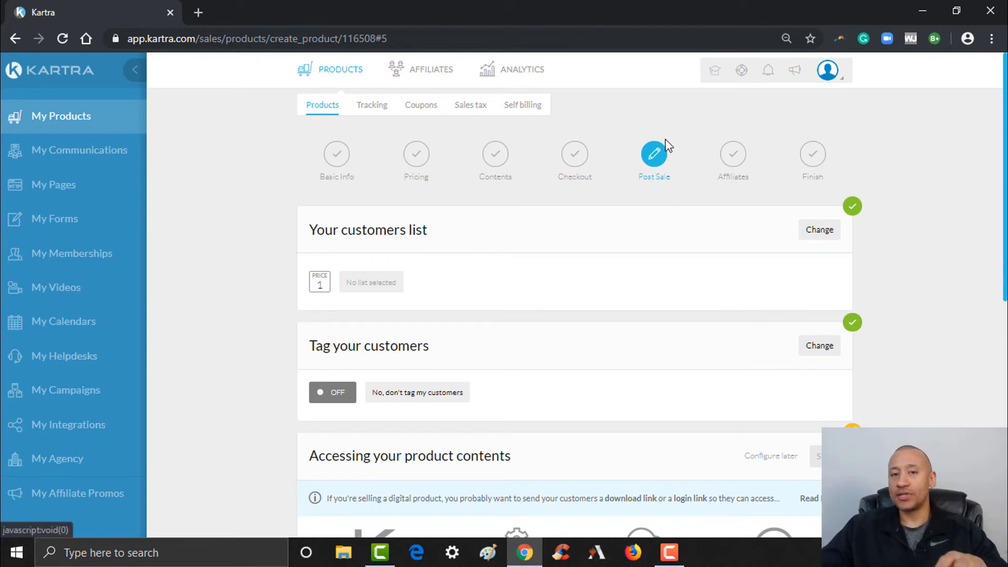
pyautogui.scroll(-2, 577, 294)
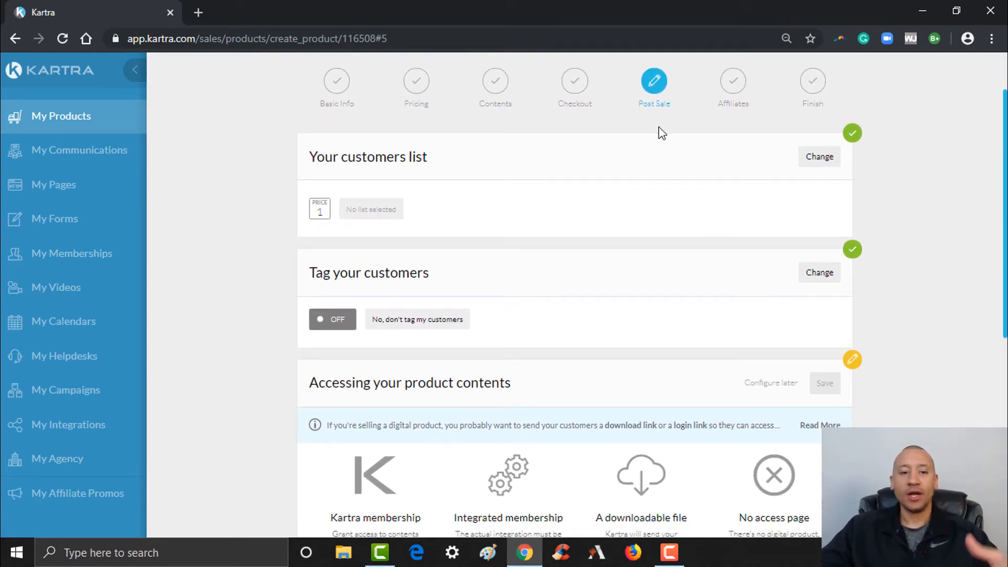
pyautogui.click(815, 164)
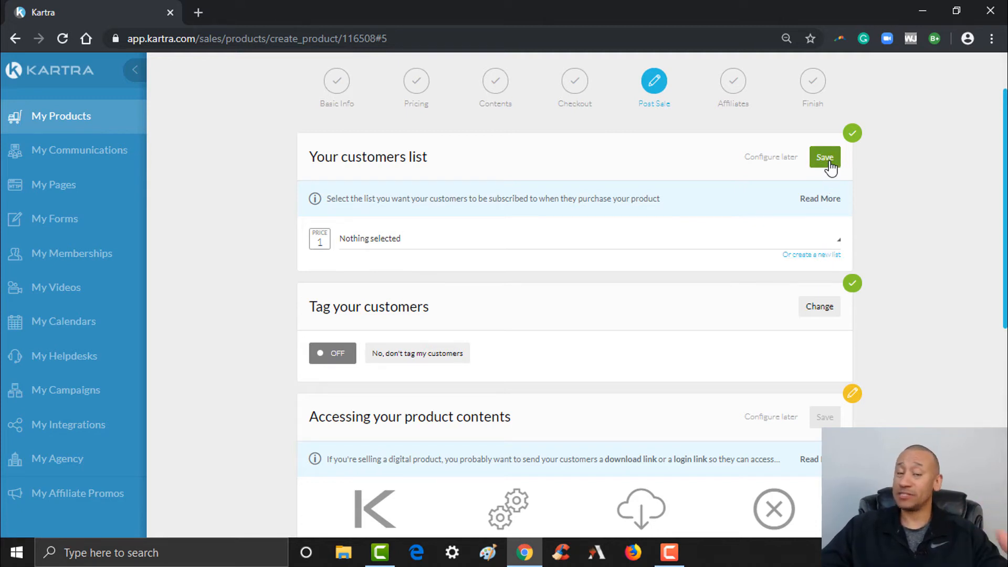
pyautogui.click(542, 242)
pyautogui.click(443, 284)
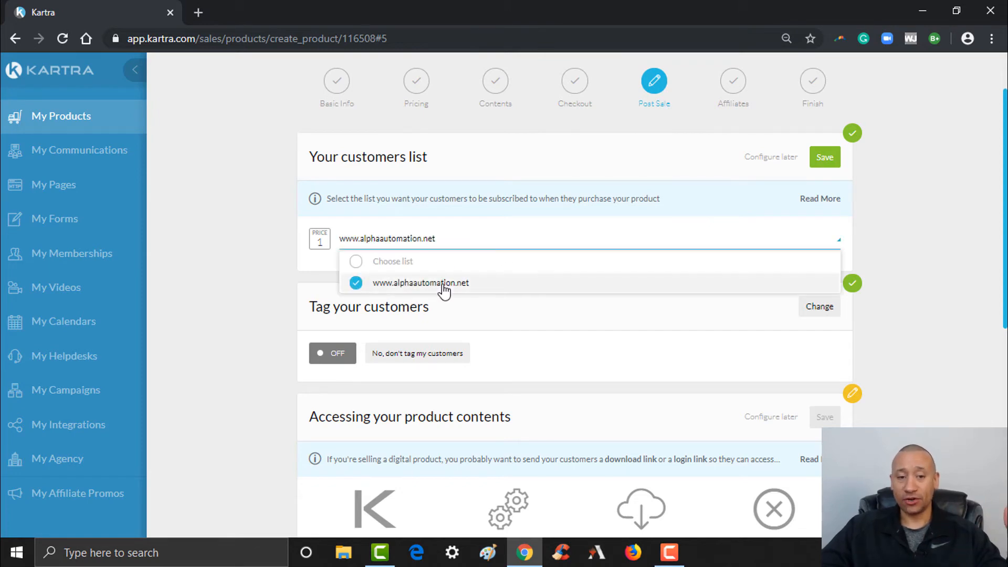
pyautogui.click(824, 157)
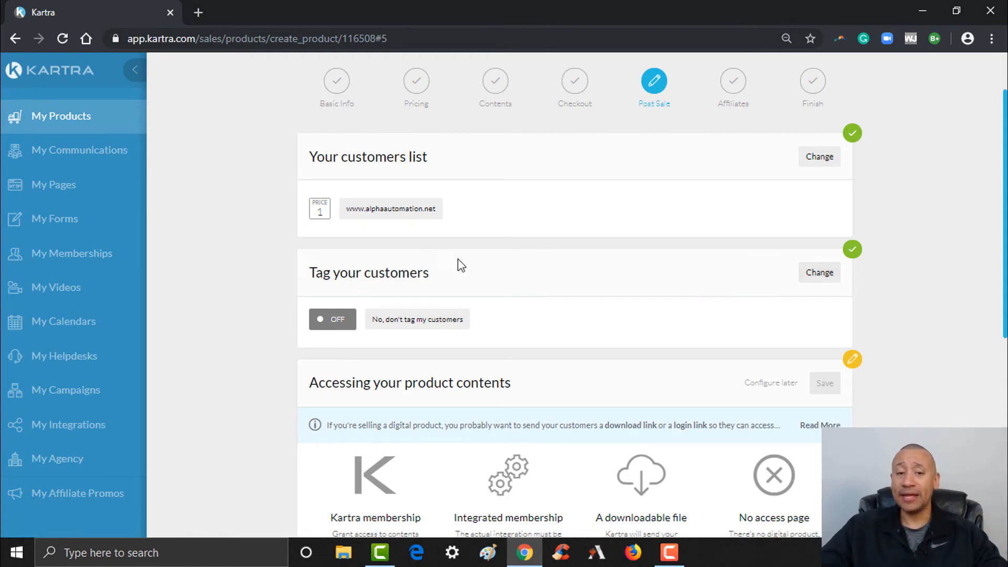
pyautogui.click(820, 274)
pyautogui.click(640, 324)
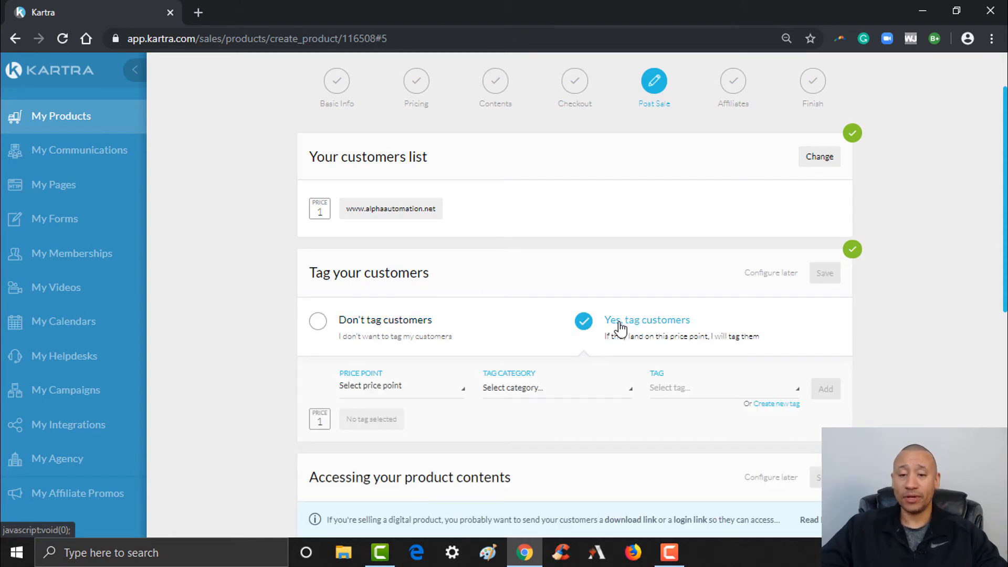
pyautogui.click(460, 393)
pyautogui.click(423, 440)
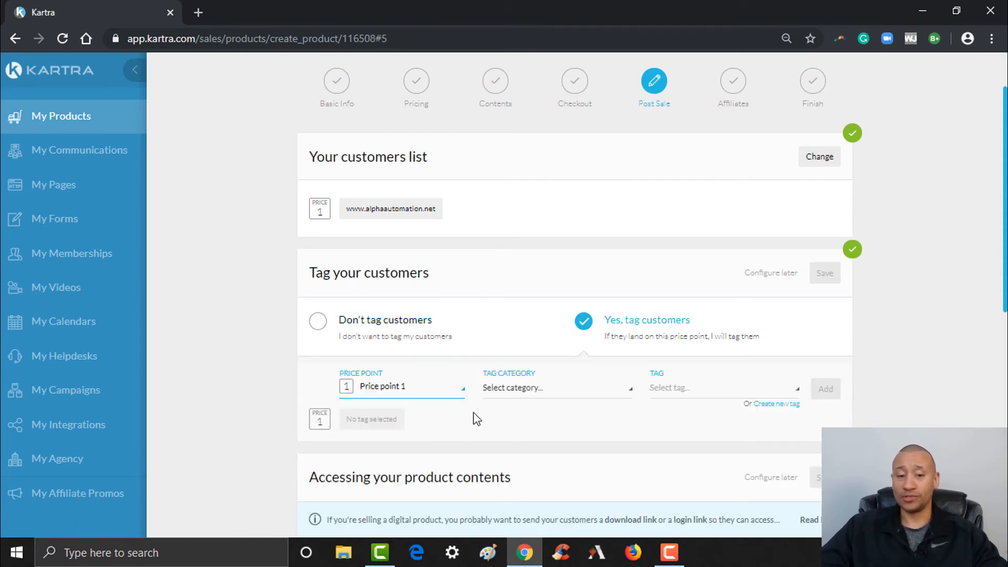
pyautogui.click(531, 391)
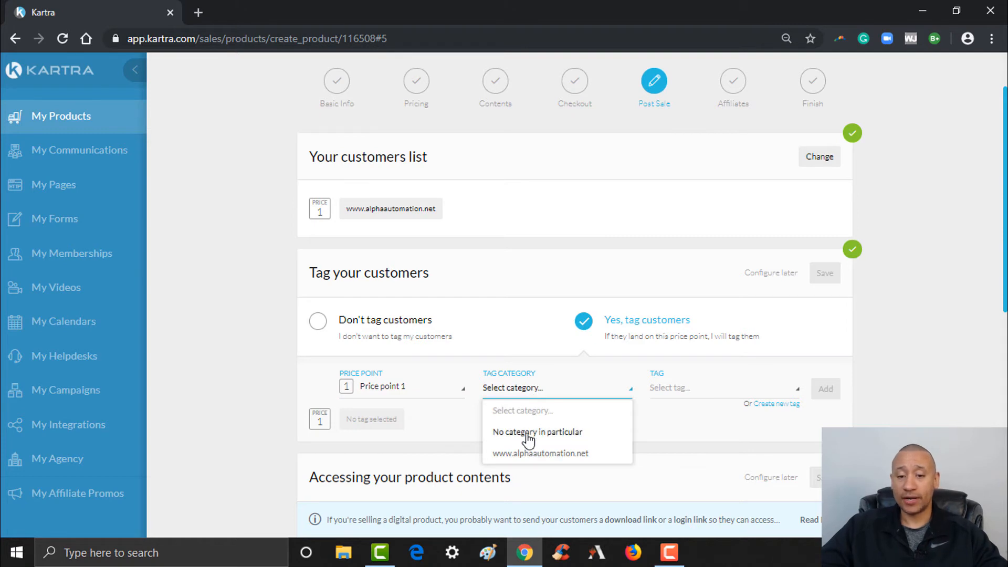
pyautogui.click(527, 436)
pyautogui.click(630, 399)
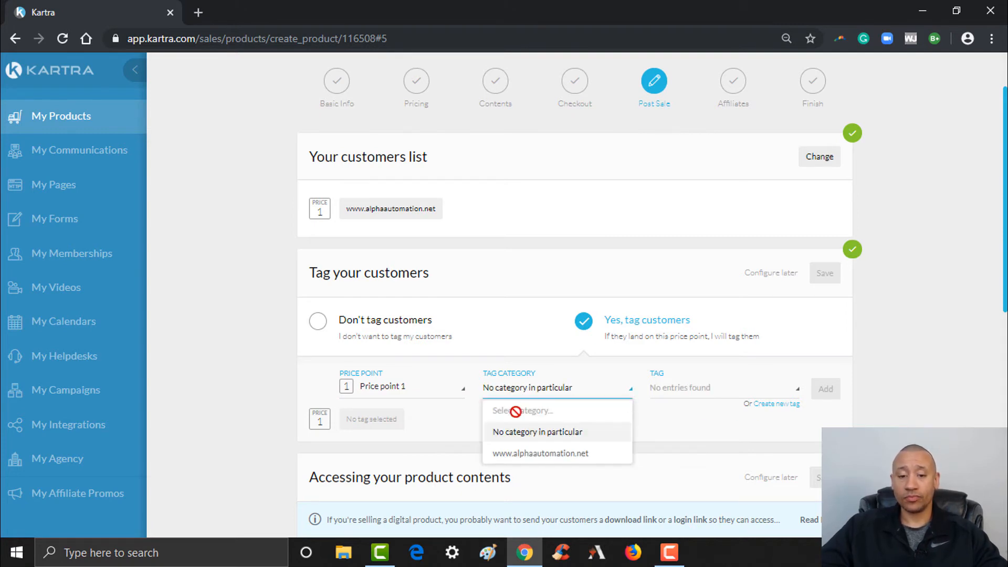
pyautogui.click(533, 453)
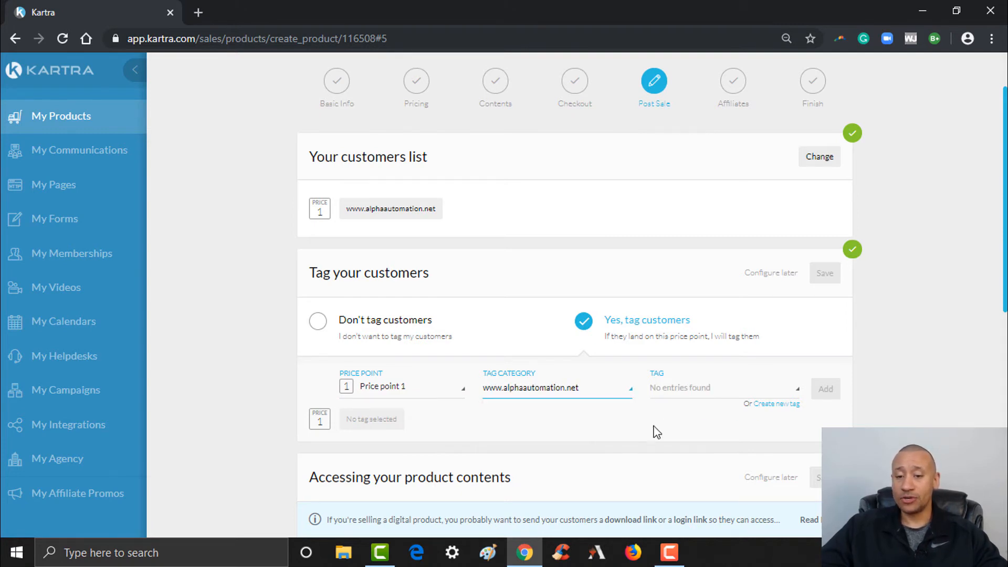
# Start a new tag with "Paid Consulting Clients" as both its name and description.
pyautogui.click(788, 405)
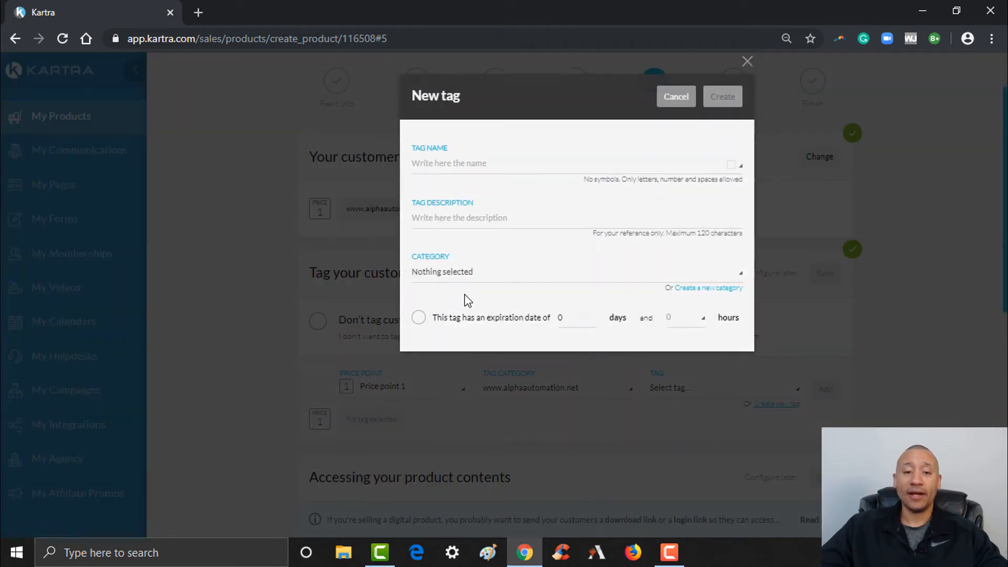
pyautogui.click(534, 175)
pyautogui.write('Pa')
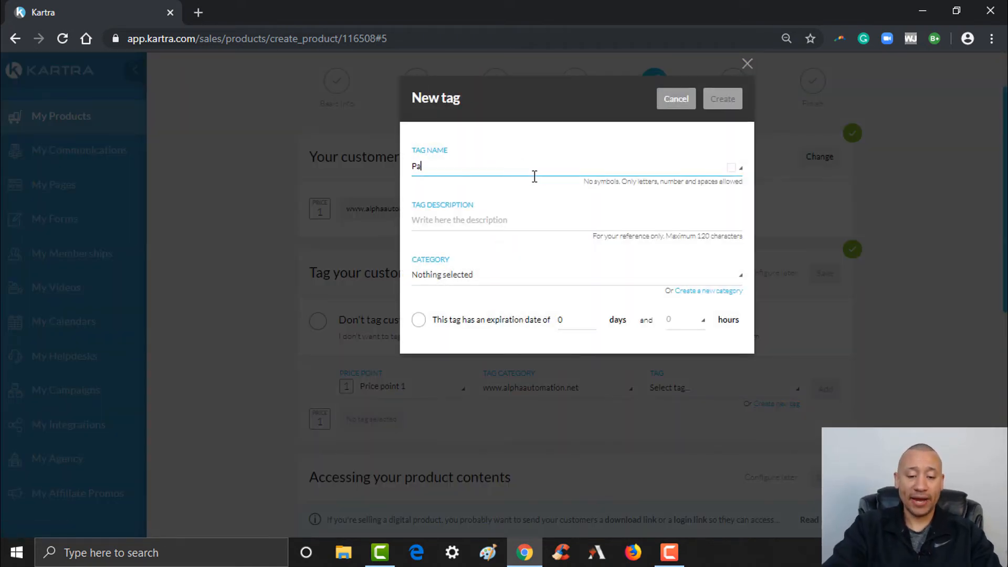
pyautogui.write('id Consulti')
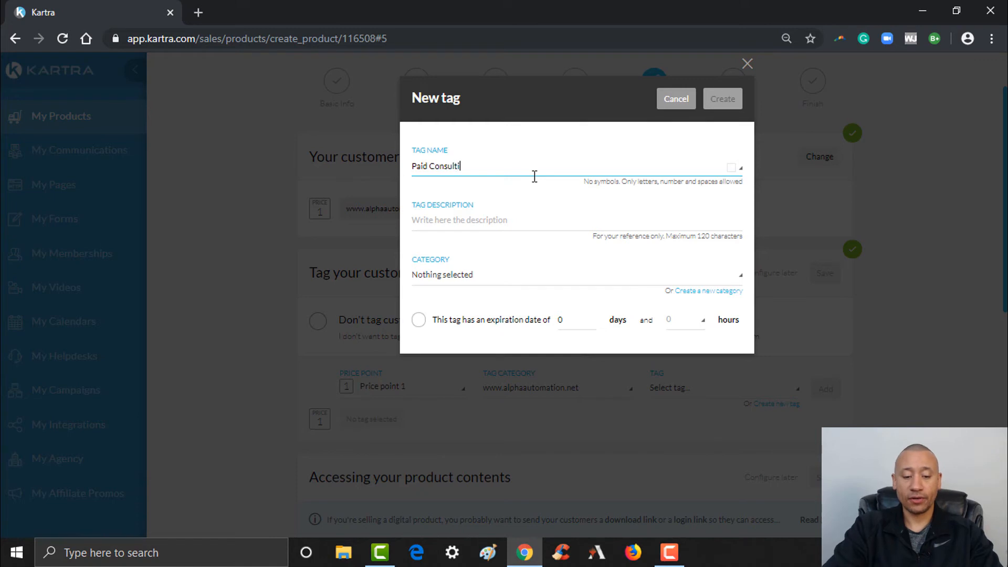
pyautogui.write('ng Clients')
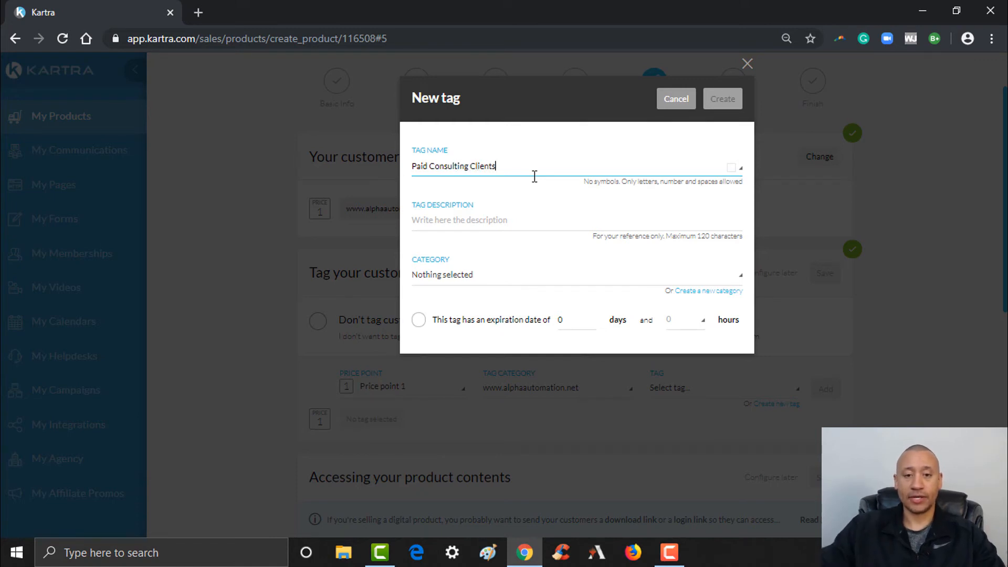
pyautogui.hotkey('ctrl', 'a')
pyautogui.hotkey('ctrl', 'c')
pyautogui.click(521, 221)
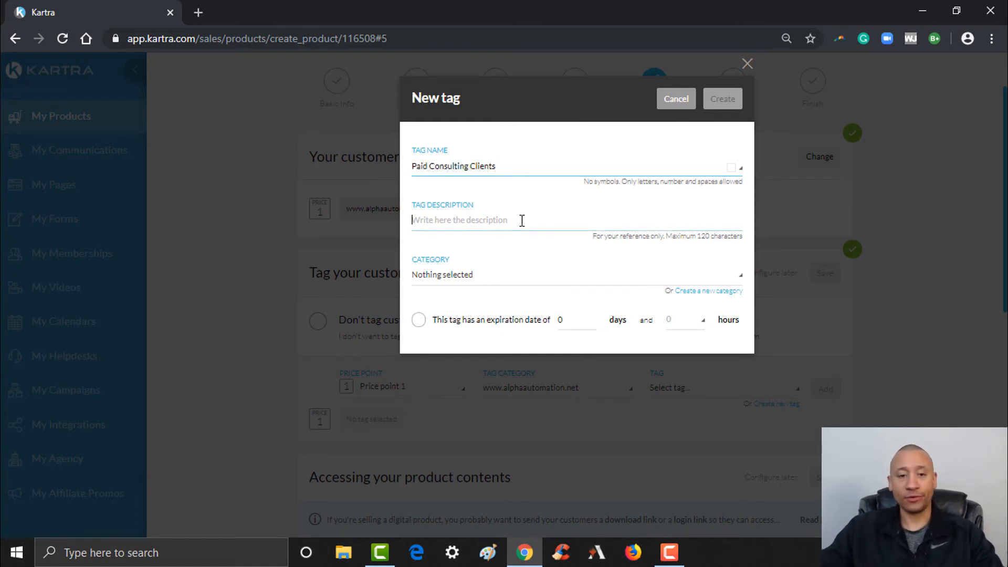
pyautogui.hotkey('ctrl', 'v')
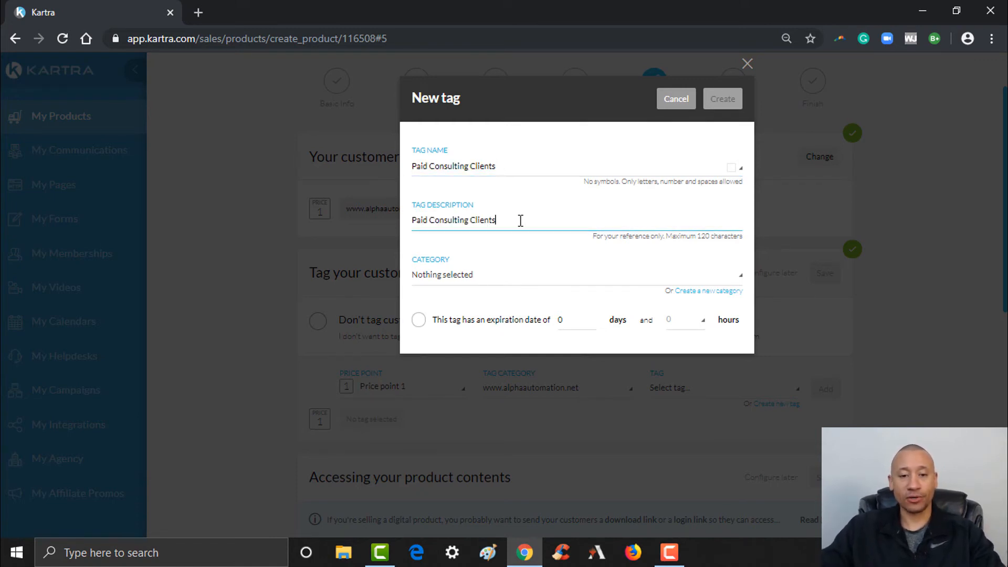
pyautogui.click(473, 276)
pyautogui.click(474, 319)
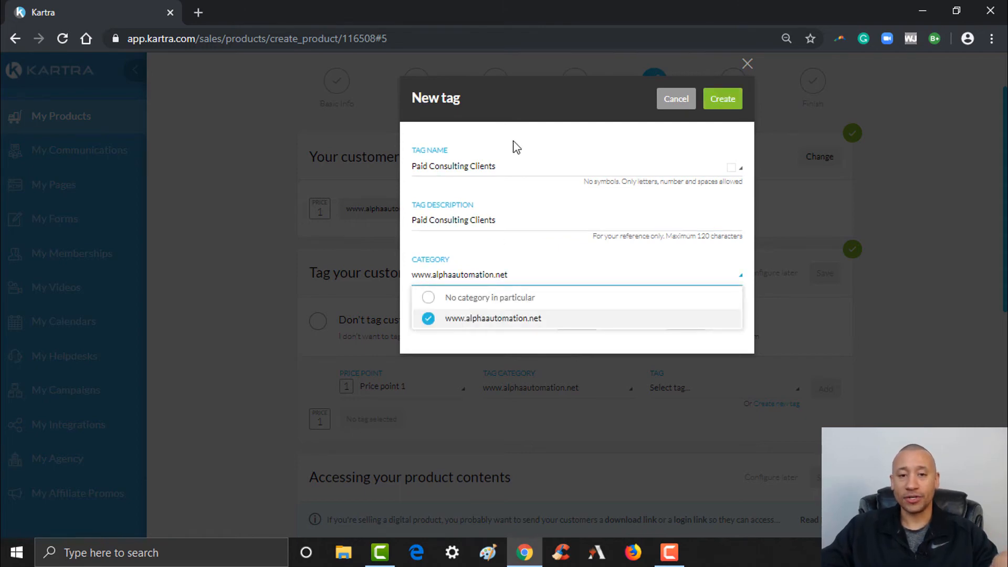
pyautogui.click(647, 137)
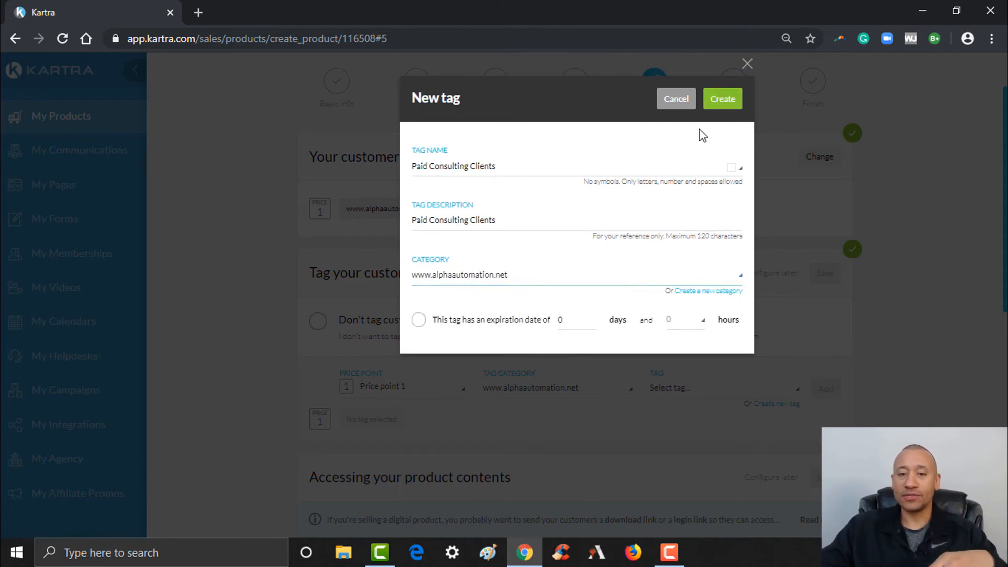
pyautogui.click(721, 99)
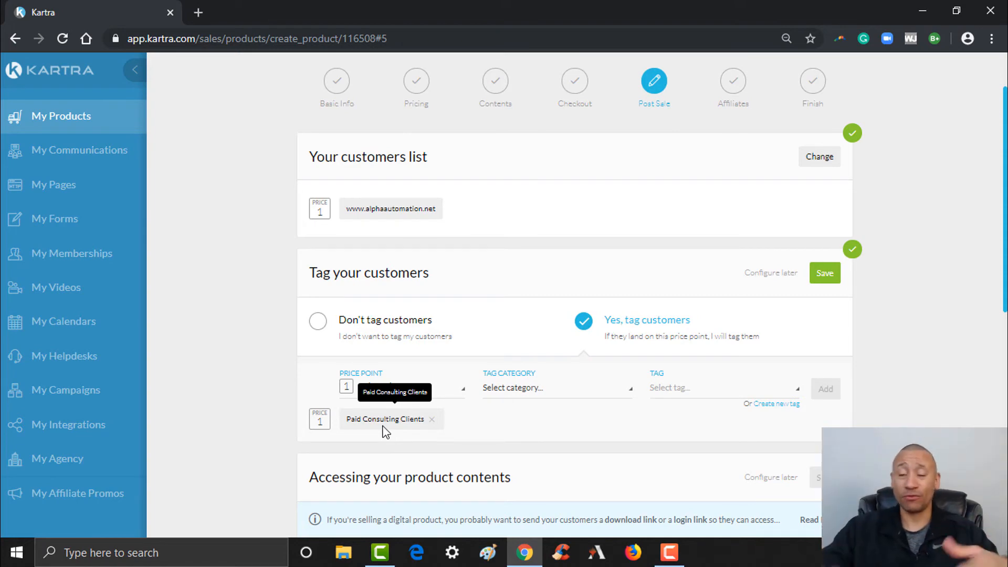
pyautogui.click(824, 273)
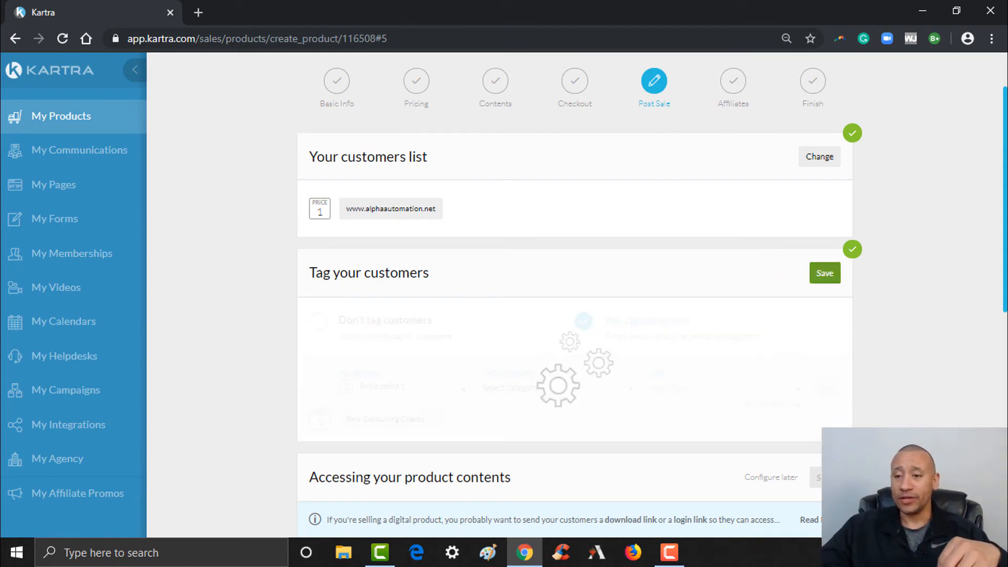
# Set product contents access to No access page, save it, and continue to the Affiliates stage.
pyautogui.moveTo(1005, 225); pyautogui.dragTo(1005, 310)
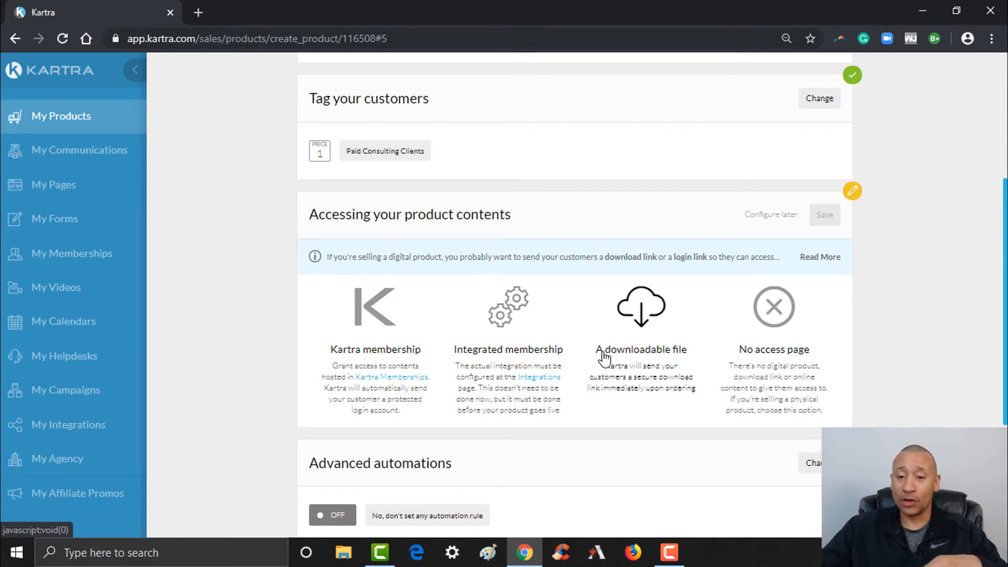
pyautogui.click(783, 309)
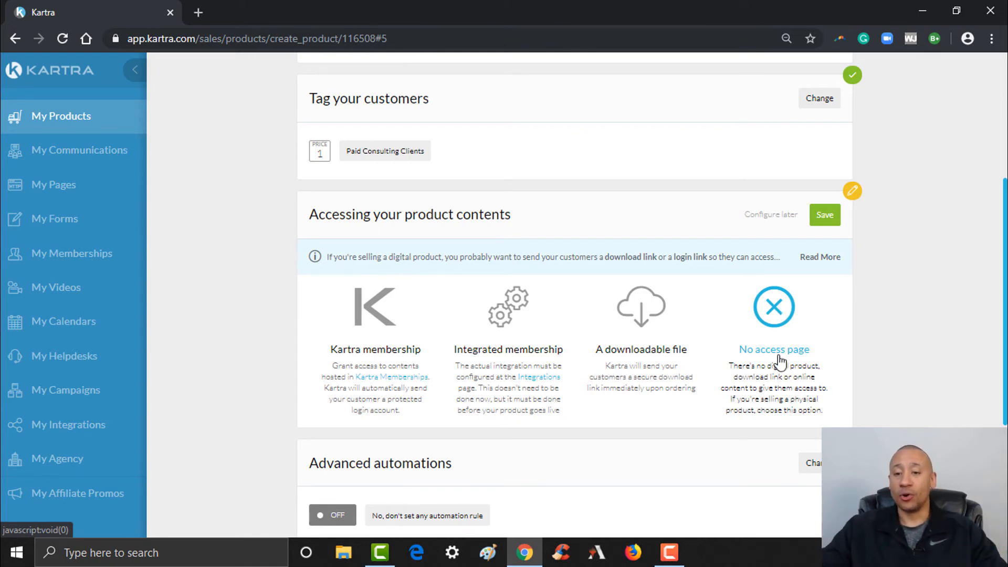
pyautogui.click(824, 217)
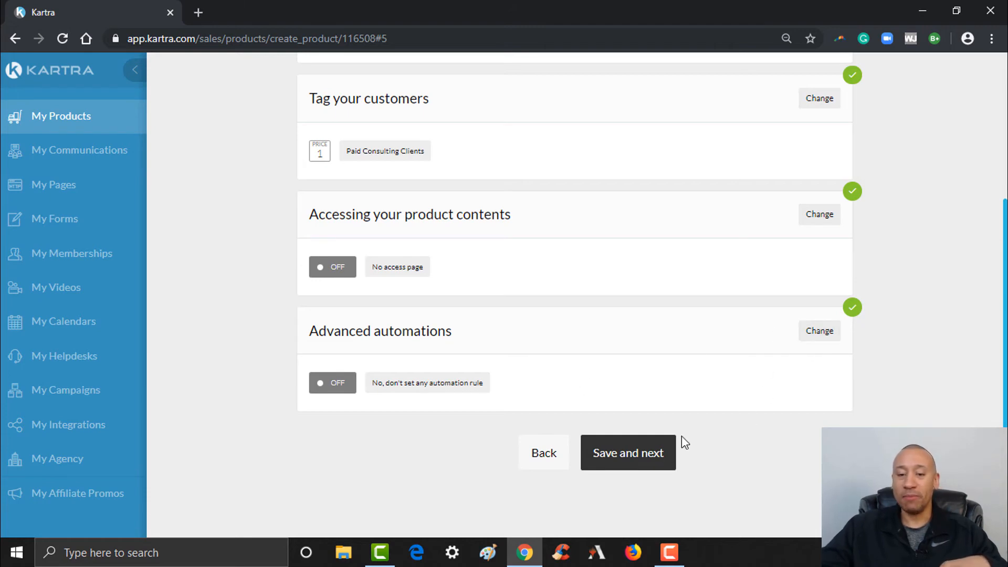
pyautogui.click(639, 462)
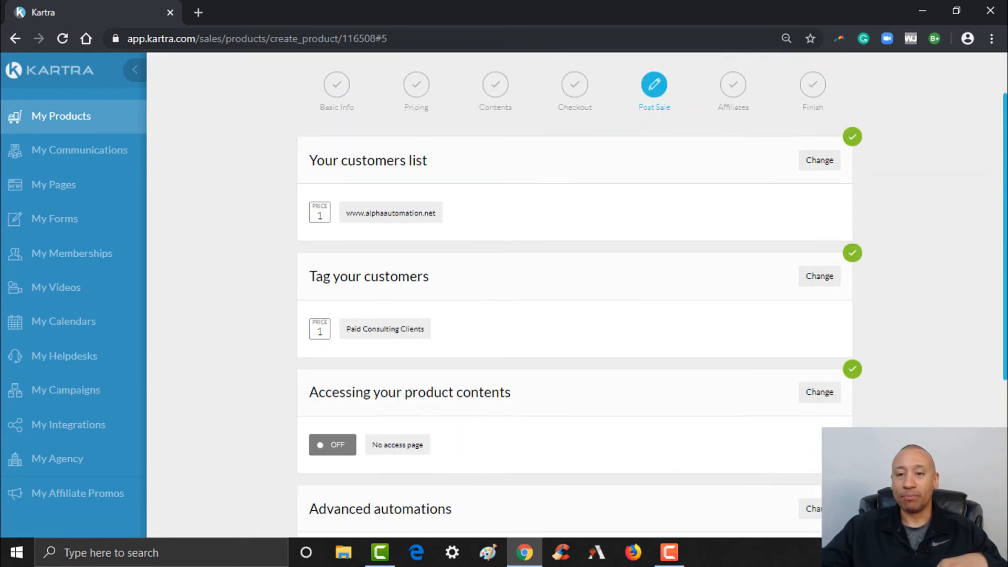
pyautogui.scroll(-5, 777, 457)
pyautogui.click(639, 352)
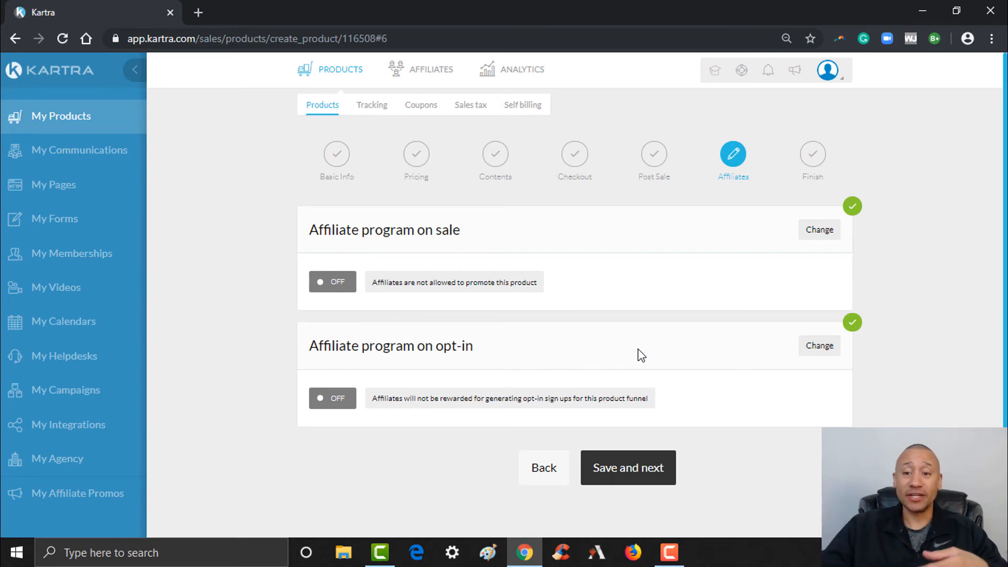
# Activate the affiliate program on sale to view its commission types, and revert it to No affiliate program.
pyautogui.click(822, 233)
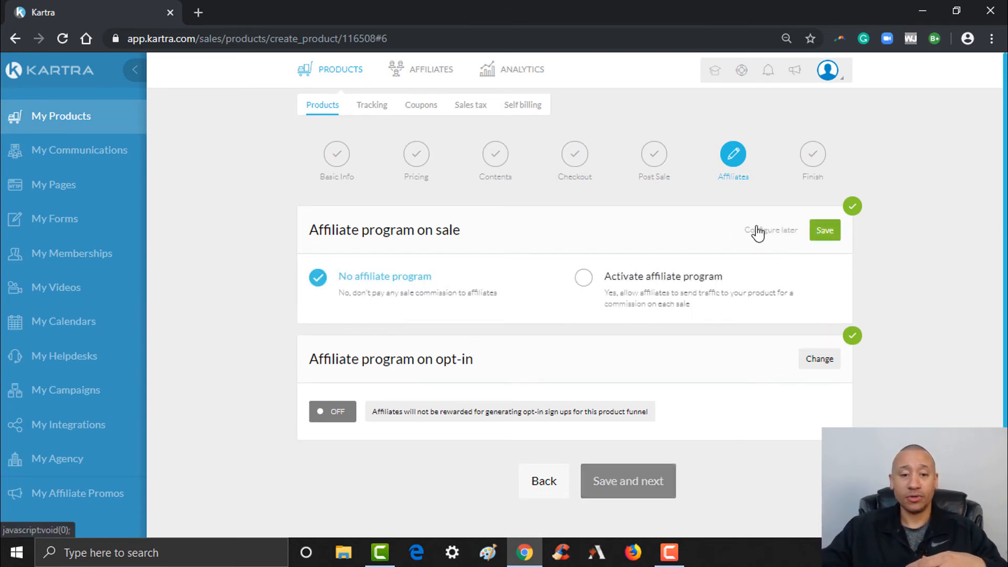
pyautogui.click(639, 292)
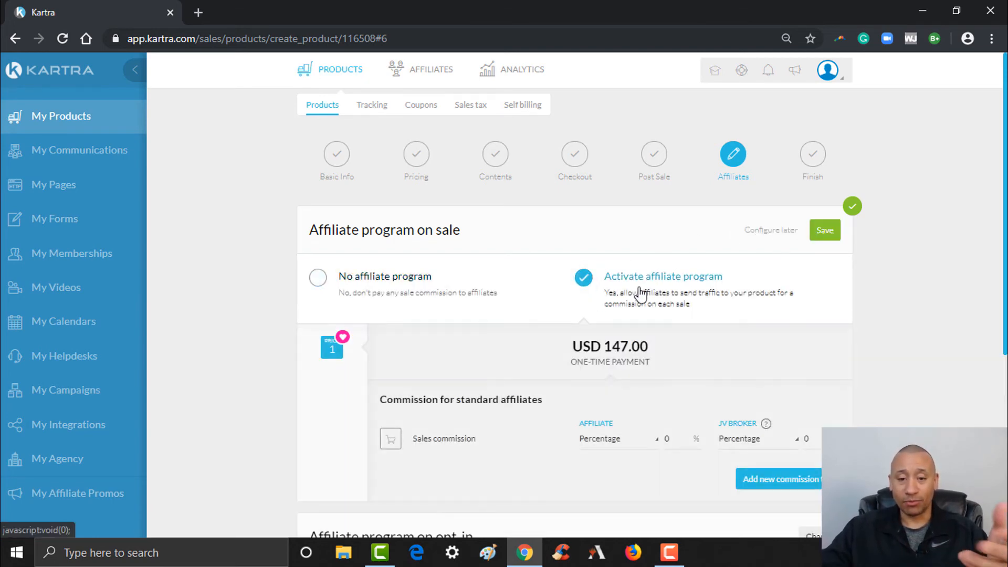
pyautogui.scroll(-1, 639, 292)
pyautogui.scroll(-3, 639, 292)
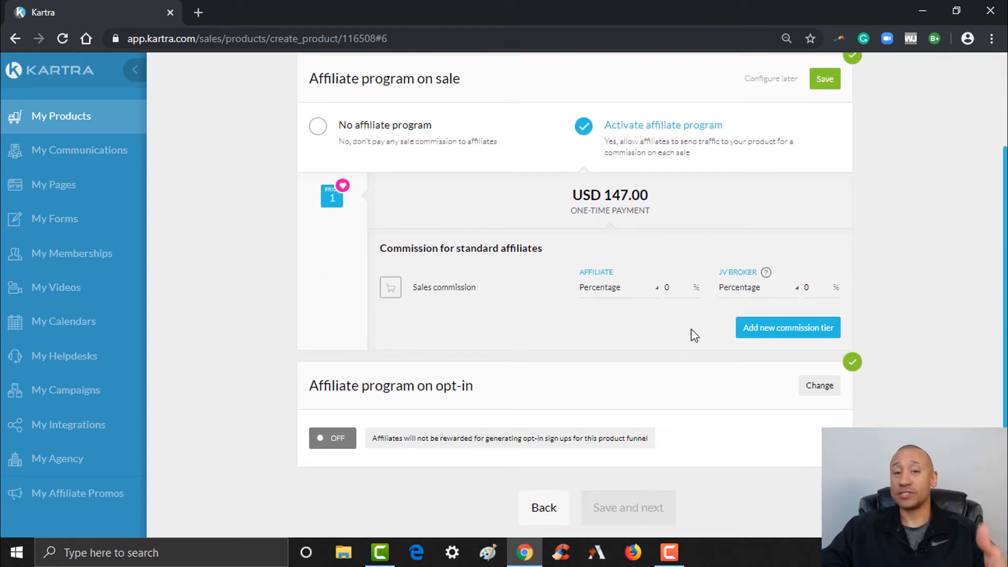
pyautogui.click(627, 288)
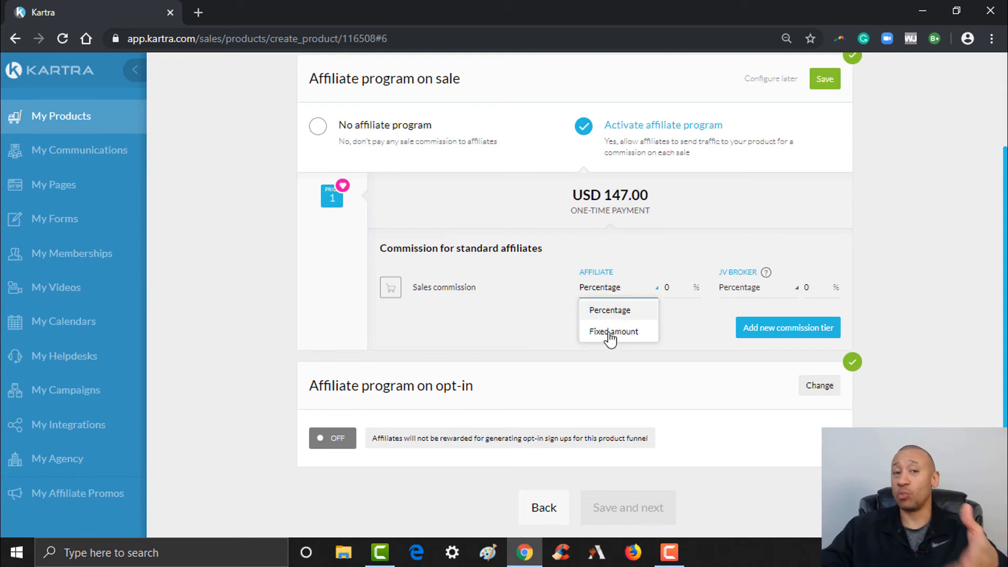
pyautogui.click(688, 340)
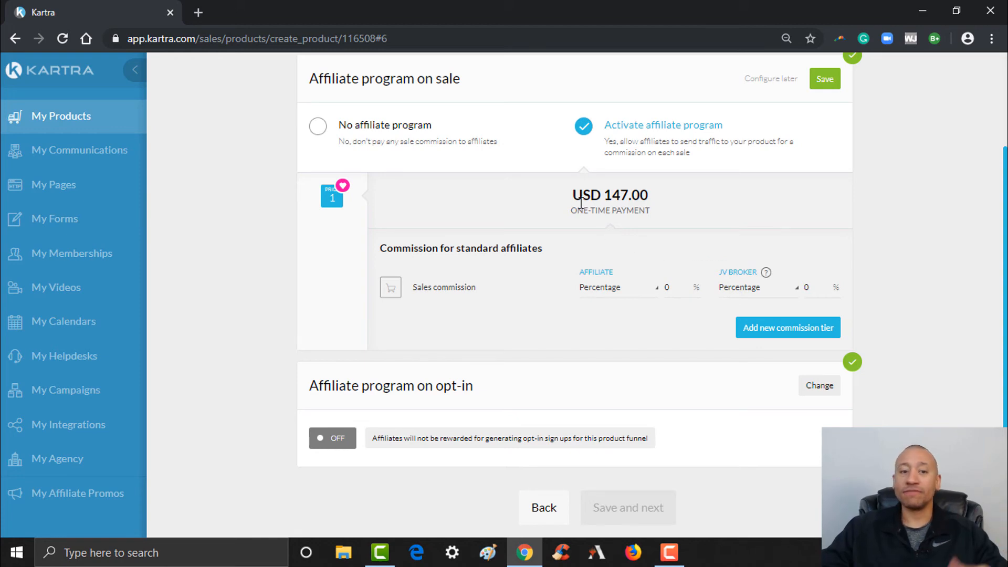
pyautogui.click(389, 132)
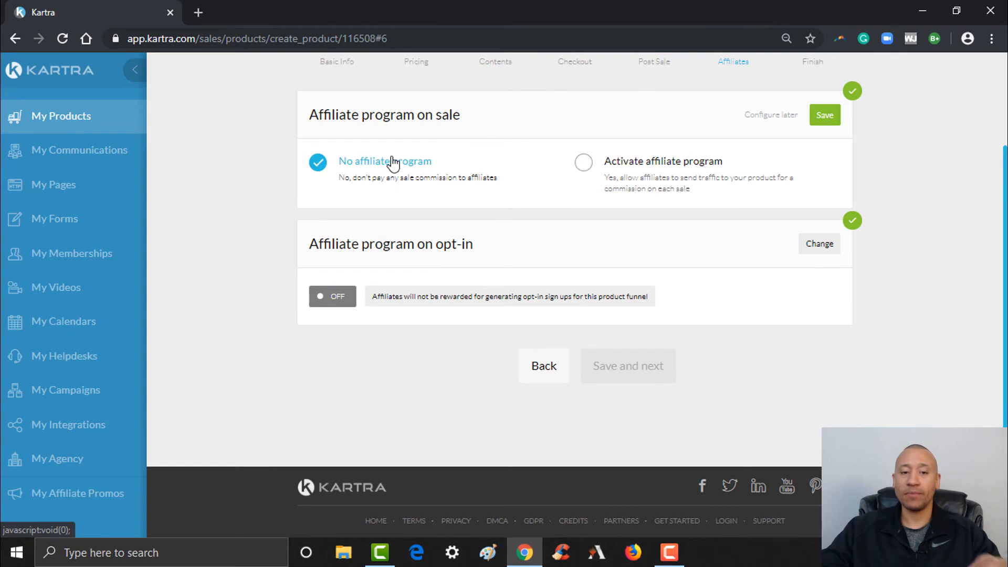
pyautogui.click(824, 117)
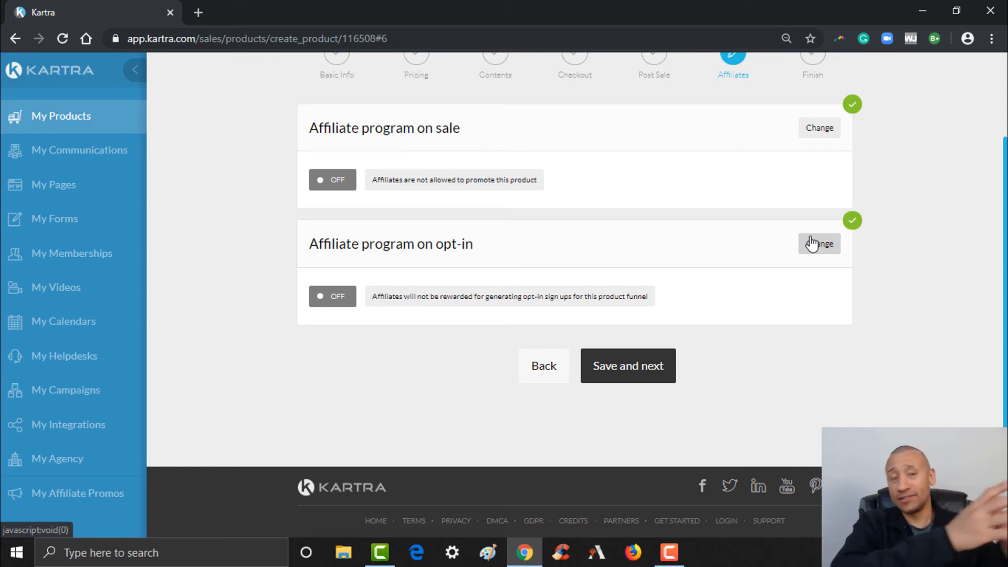
# Finish the product setup with no affiliate program on opt-in and return to the products list.
pyautogui.click(811, 243)
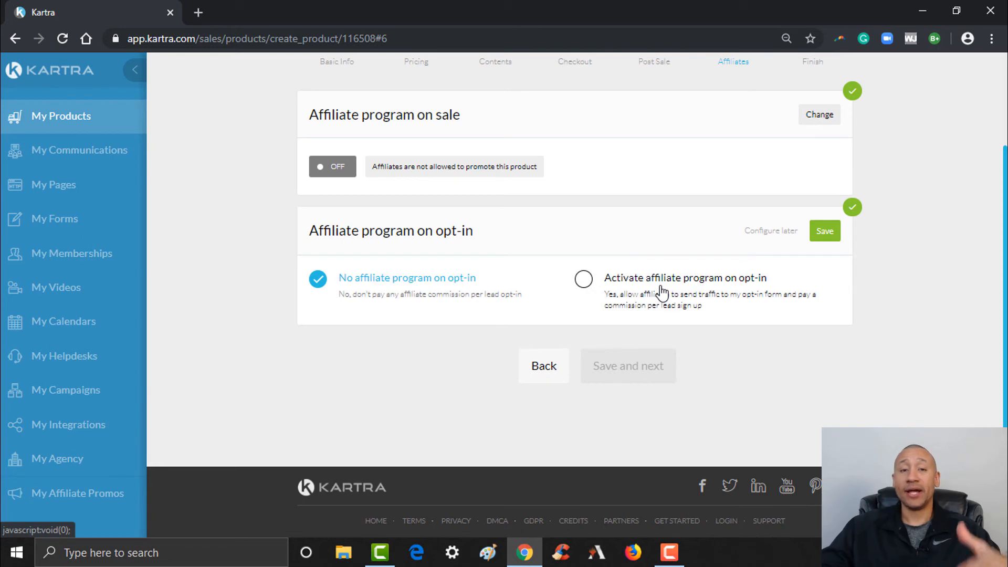
pyautogui.click(825, 232)
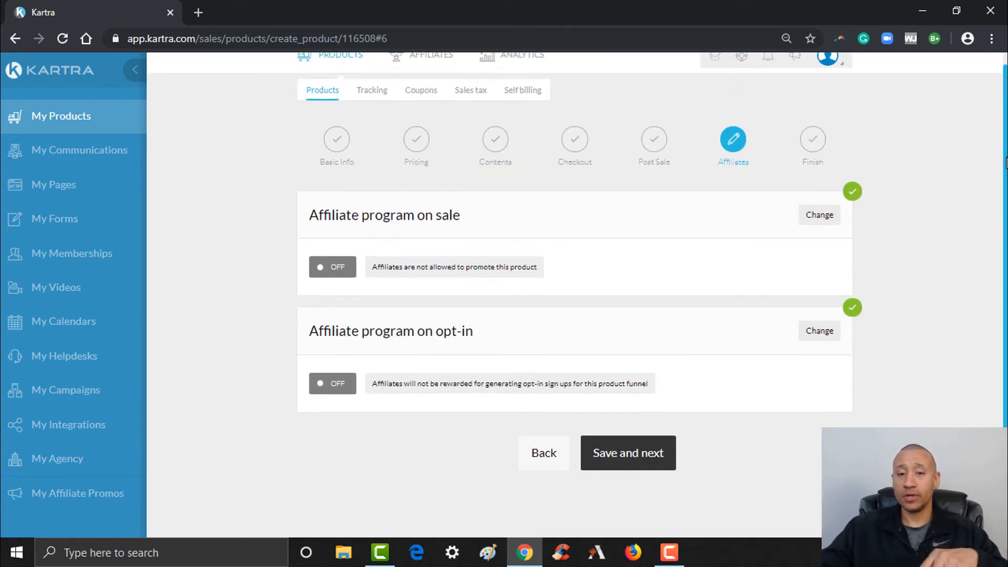
pyautogui.click(657, 428)
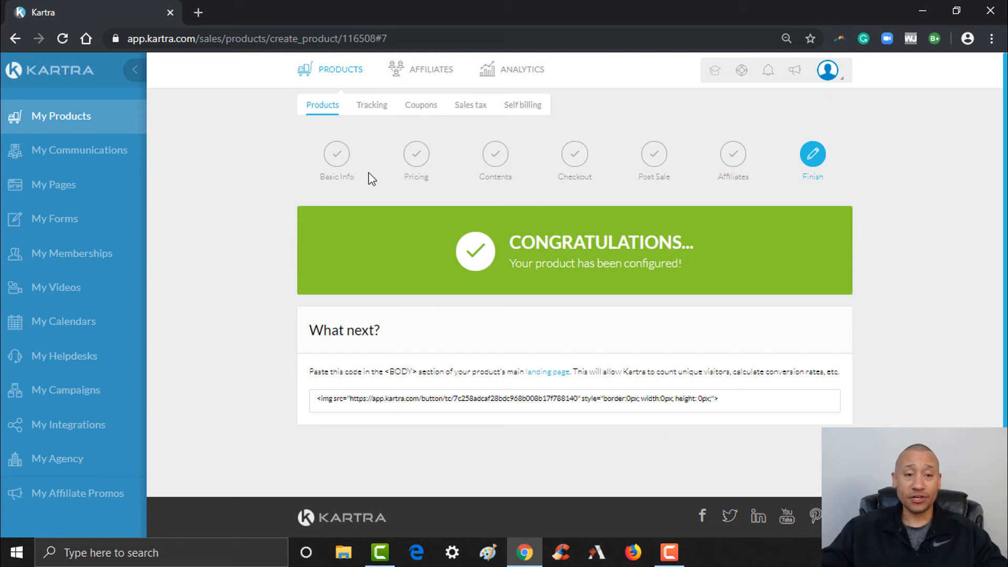
pyautogui.click(333, 108)
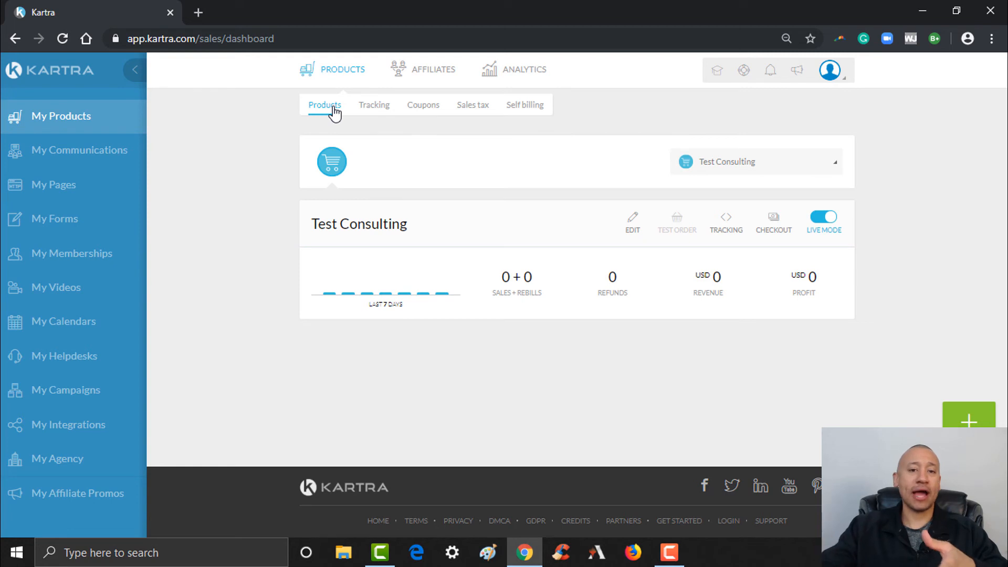
# Open the My Pages section in a separate browser tab and switch to it.
pyautogui.rightClick(67, 188)
pyautogui.click(124, 199)
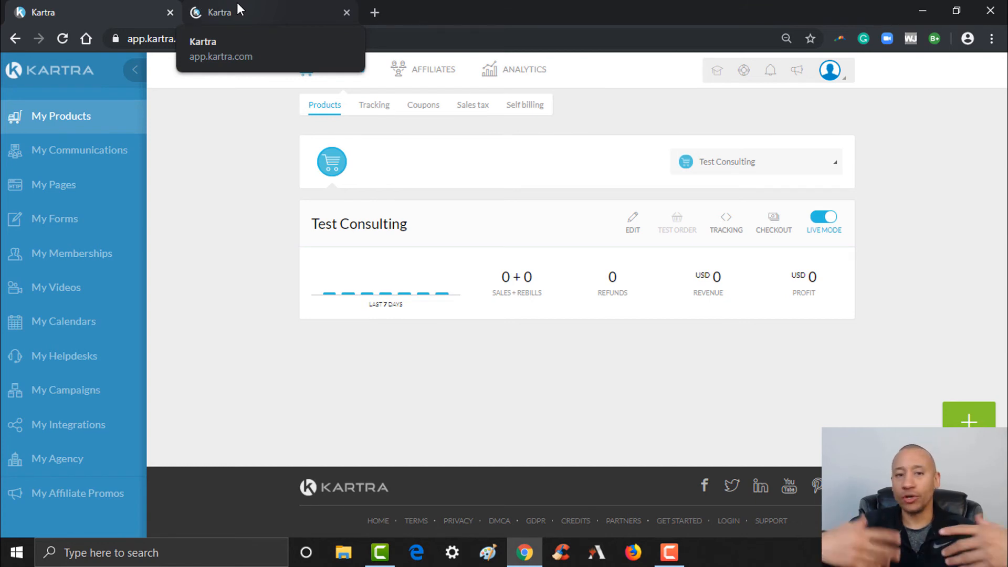
pyautogui.click(238, 4)
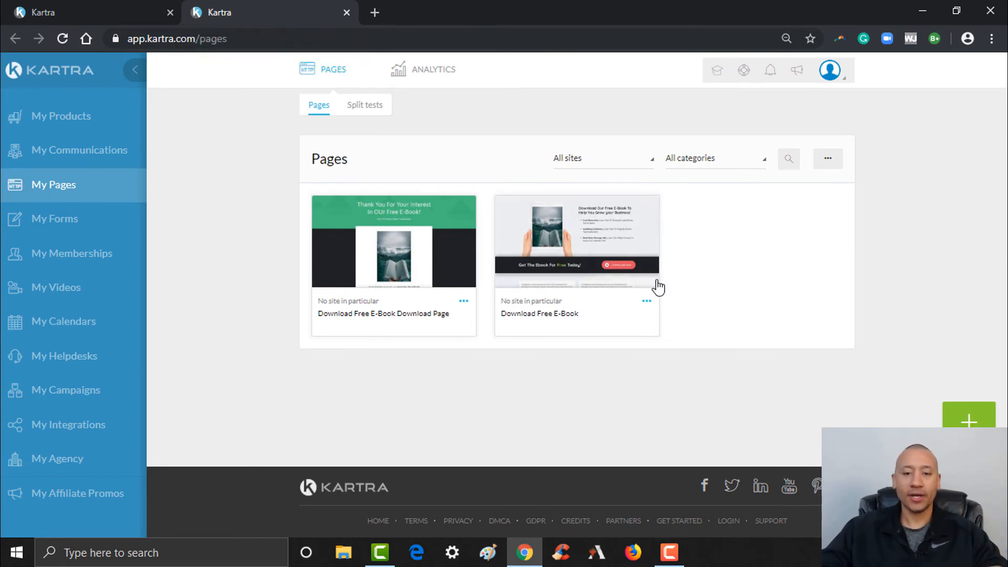
# Clone the Download Free E-Book page under the name "Test Consulting Product Page", keeping no particular category or site.
pyautogui.click(644, 306)
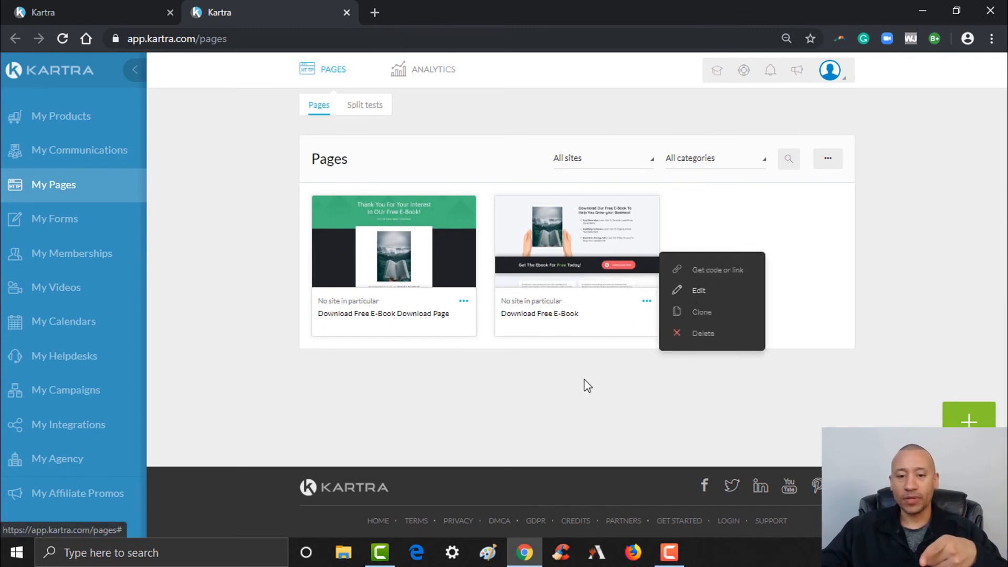
pyautogui.click(647, 302)
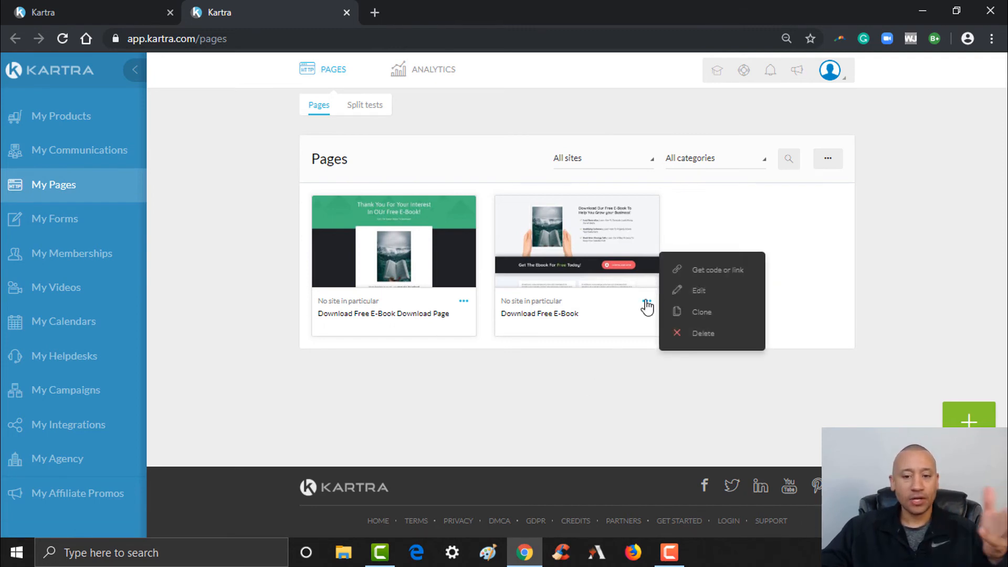
pyautogui.click(693, 313)
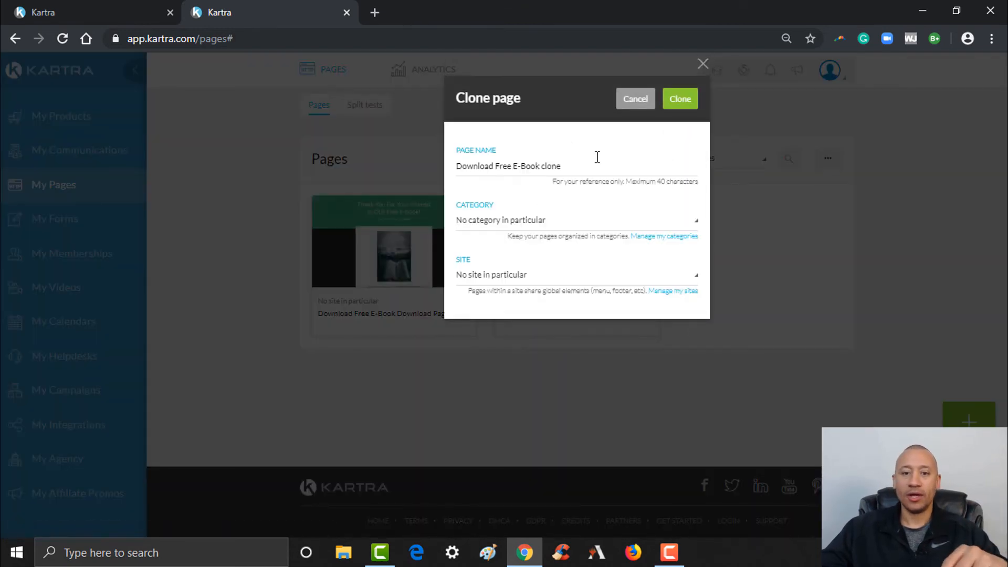
pyautogui.tripleClick(578, 159)
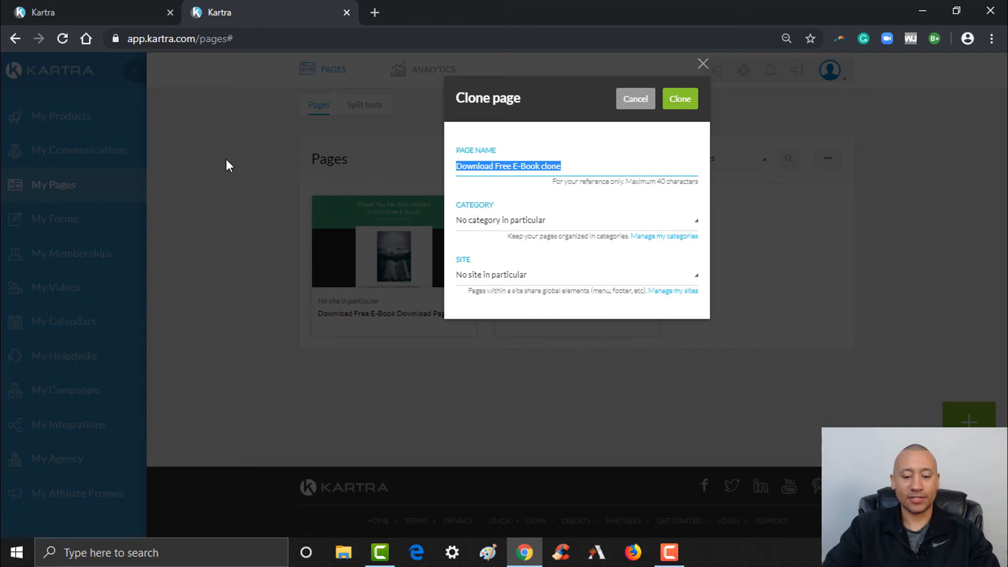
pyautogui.write('Test ')
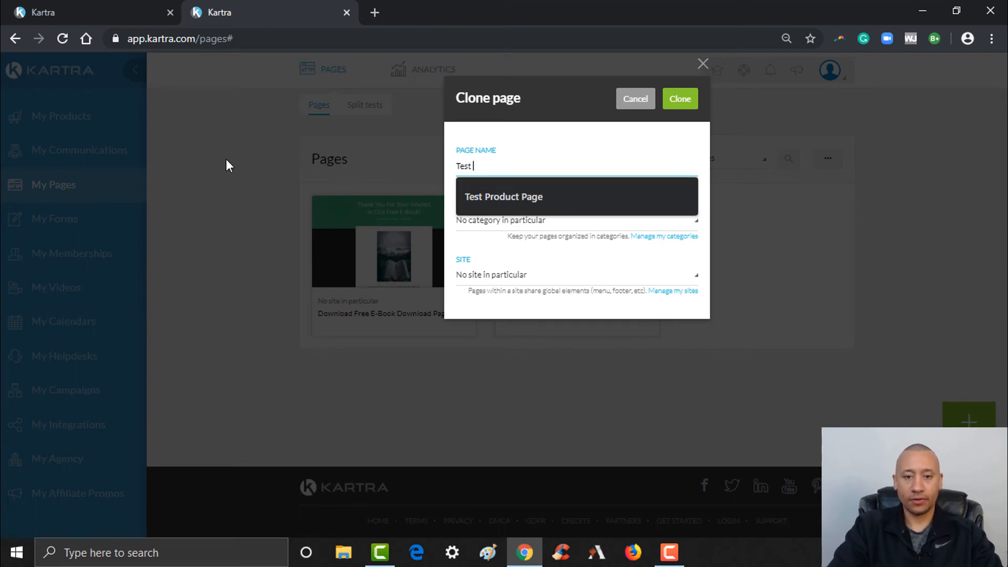
pyautogui.write('Con')
pyautogui.press('BackSpace')
pyautogui.press('Down')
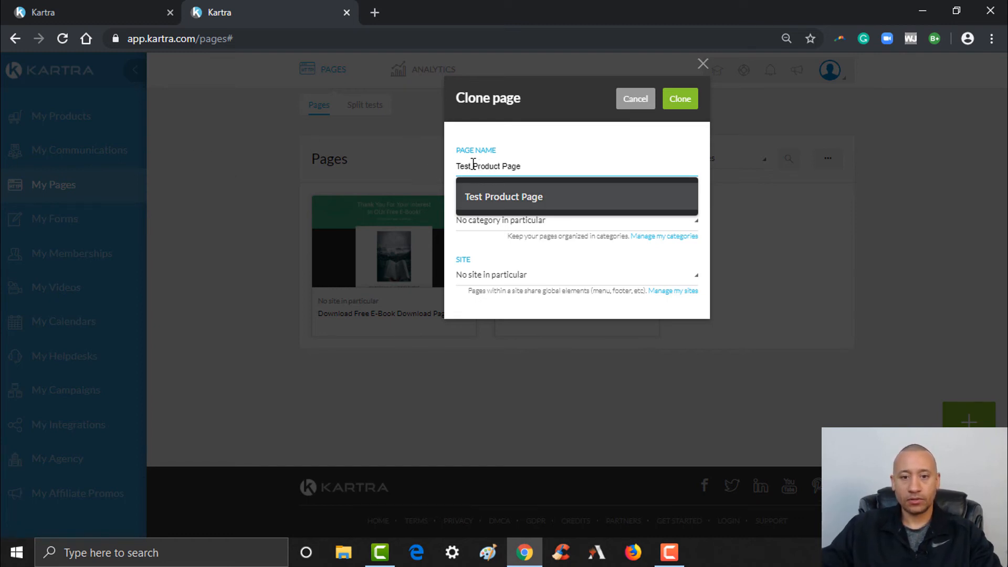
pyautogui.write('C')
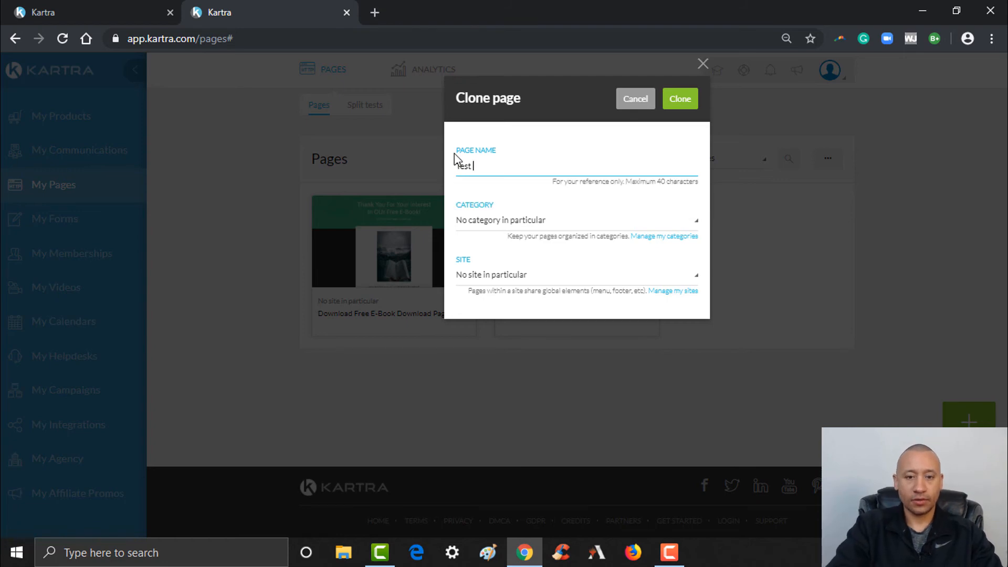
pyautogui.write('Consulting P')
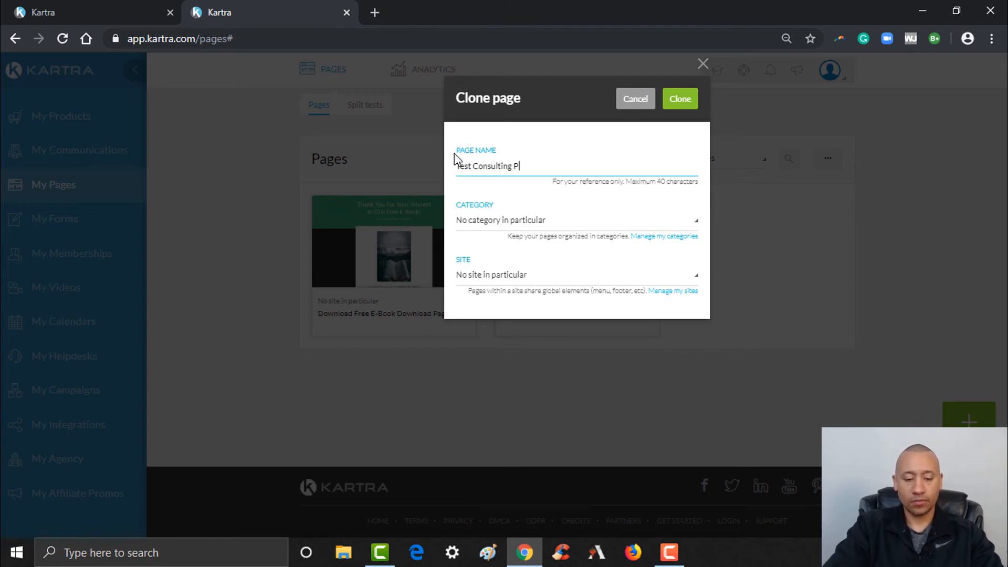
pyautogui.write('roduct Page')
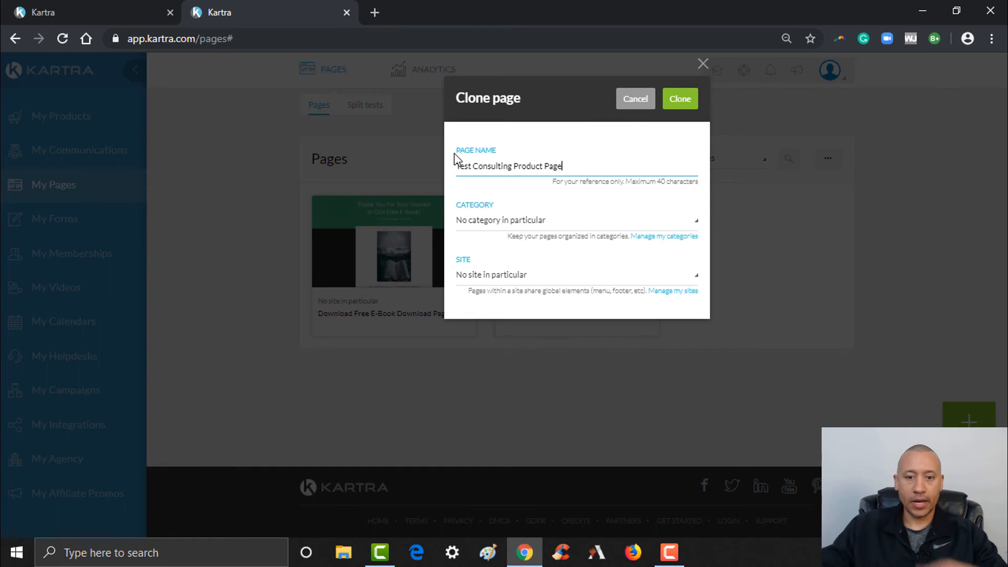
pyautogui.click(693, 107)
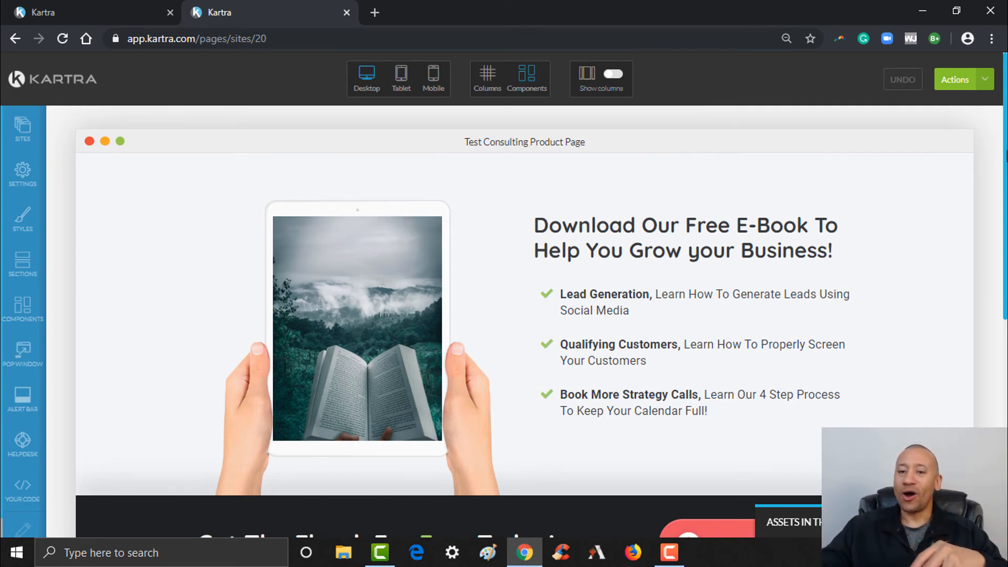
# Change the link action of the page's Download Now button to Pop a product checkout.
pyautogui.scroll(-1, 803, 210)
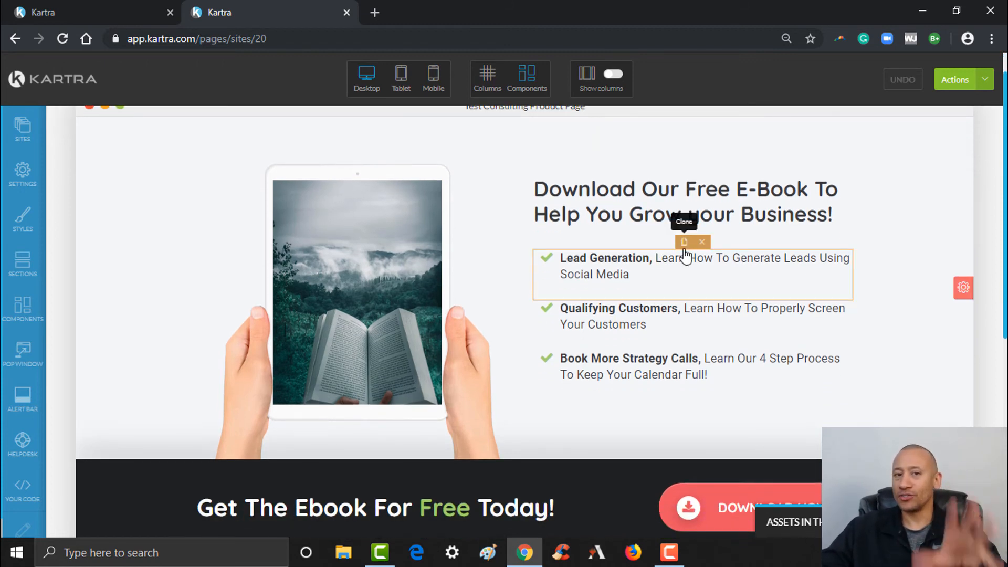
pyautogui.scroll(-3, 525, 315)
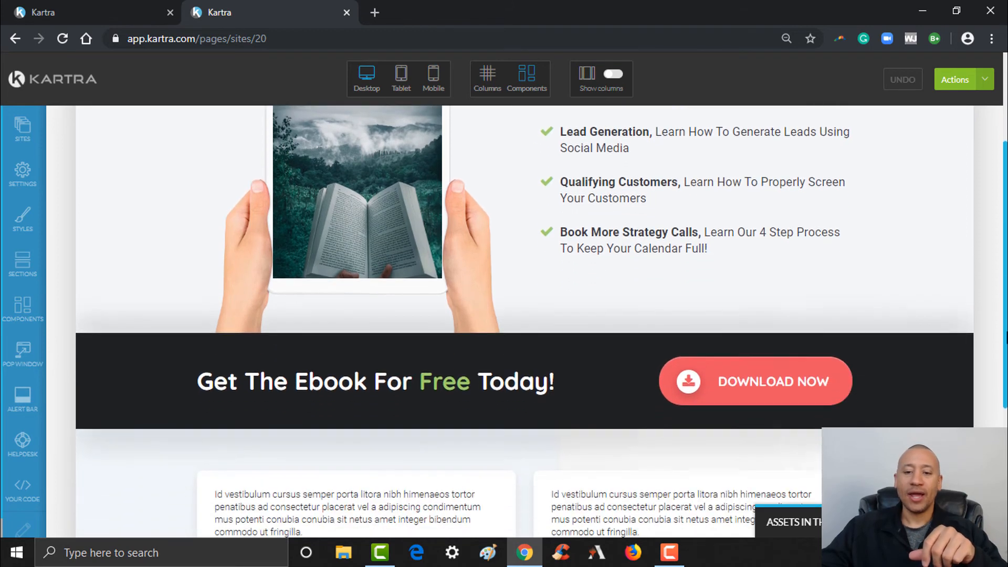
pyautogui.moveTo(1006, 338); pyautogui.dragTo(1007, 343)
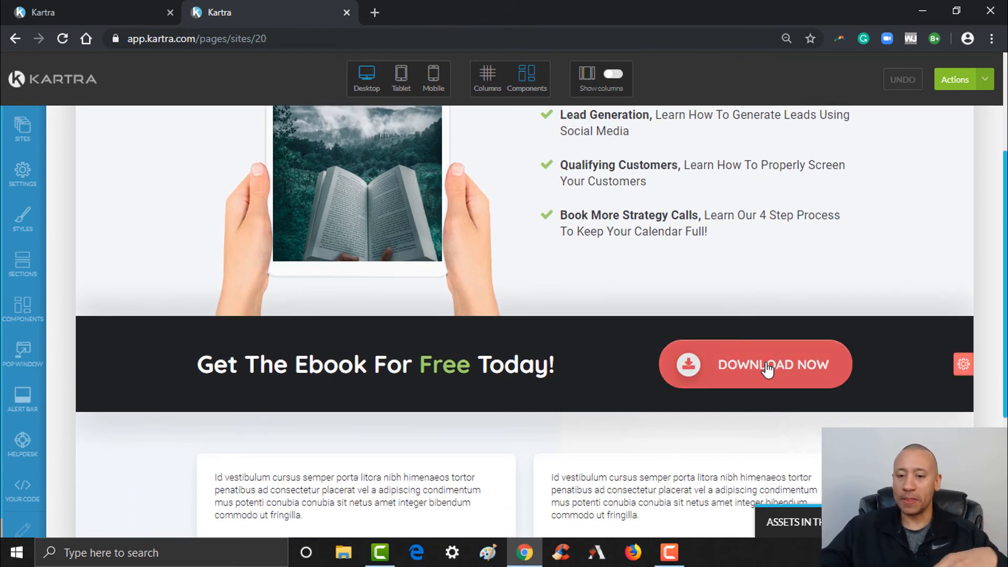
pyautogui.moveTo(767, 367)
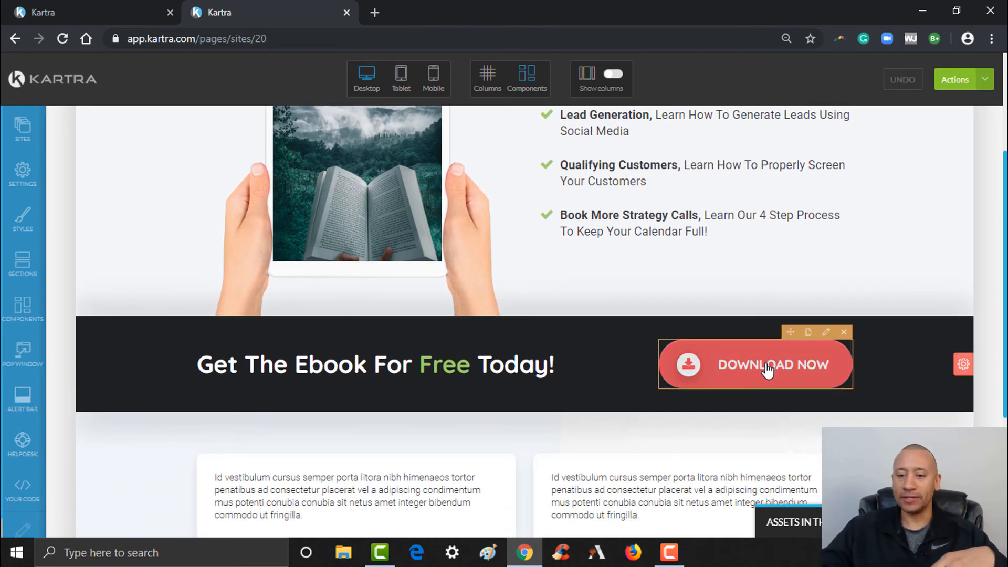
pyautogui.click(826, 334)
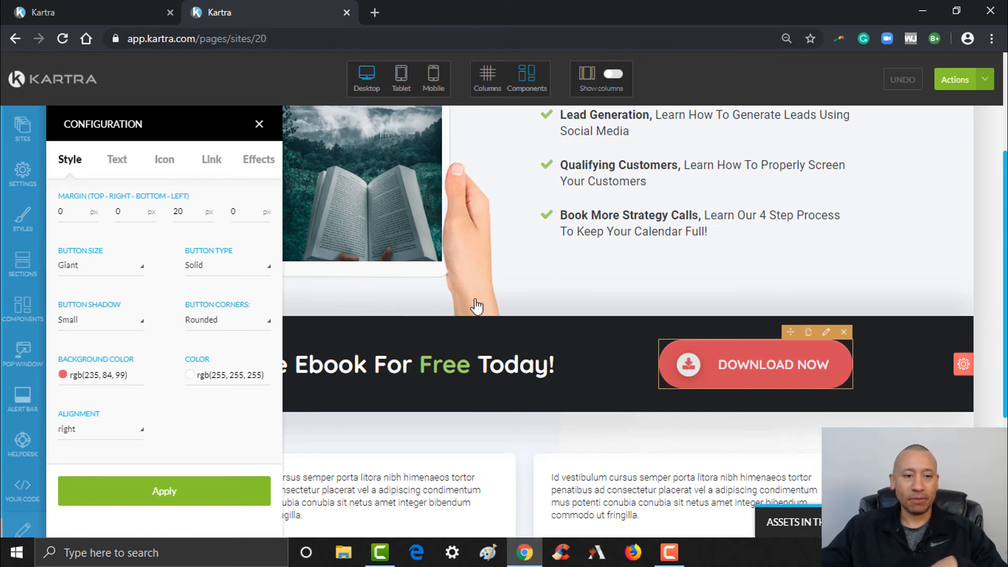
pyautogui.click(210, 161)
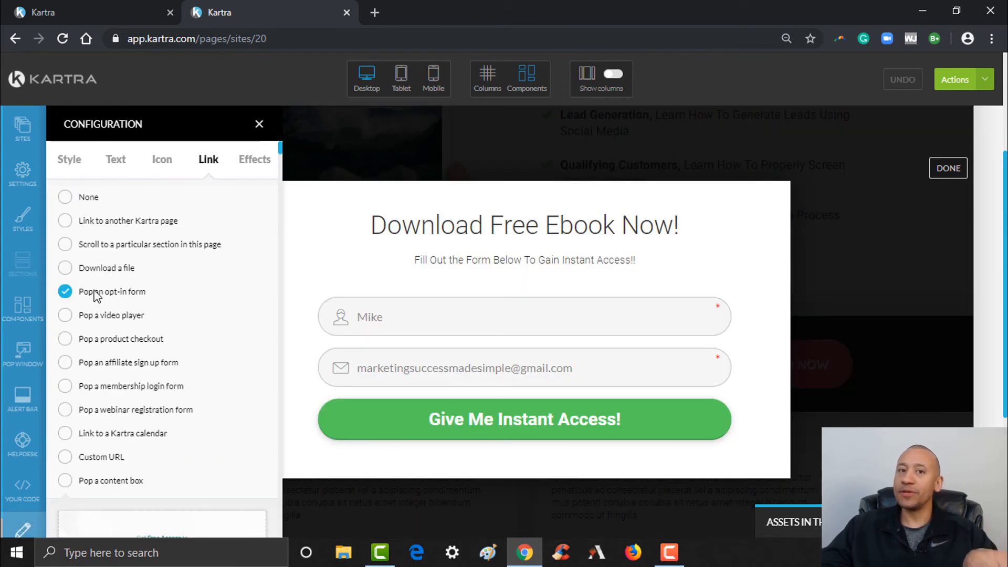
pyautogui.click(66, 339)
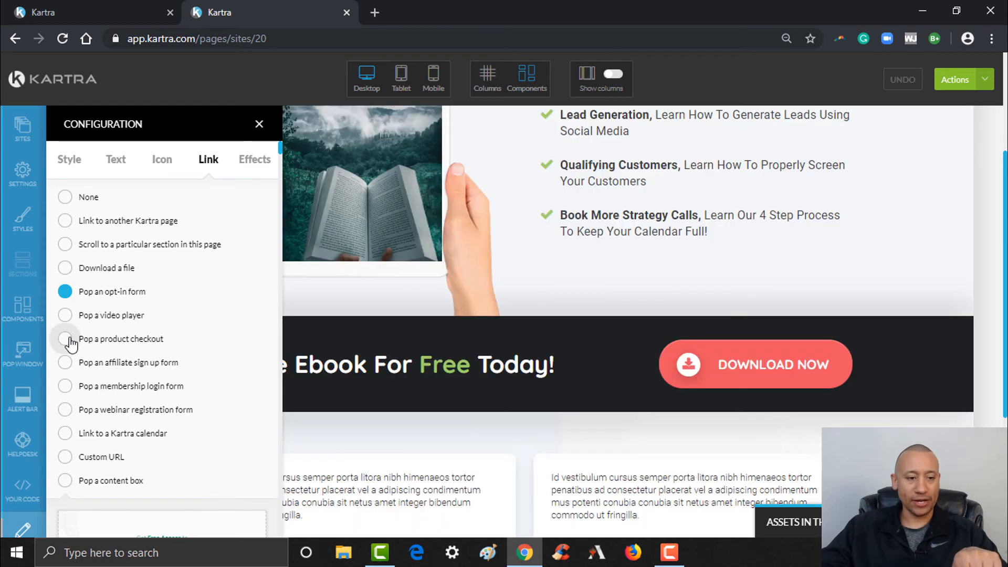
pyautogui.click(65, 340)
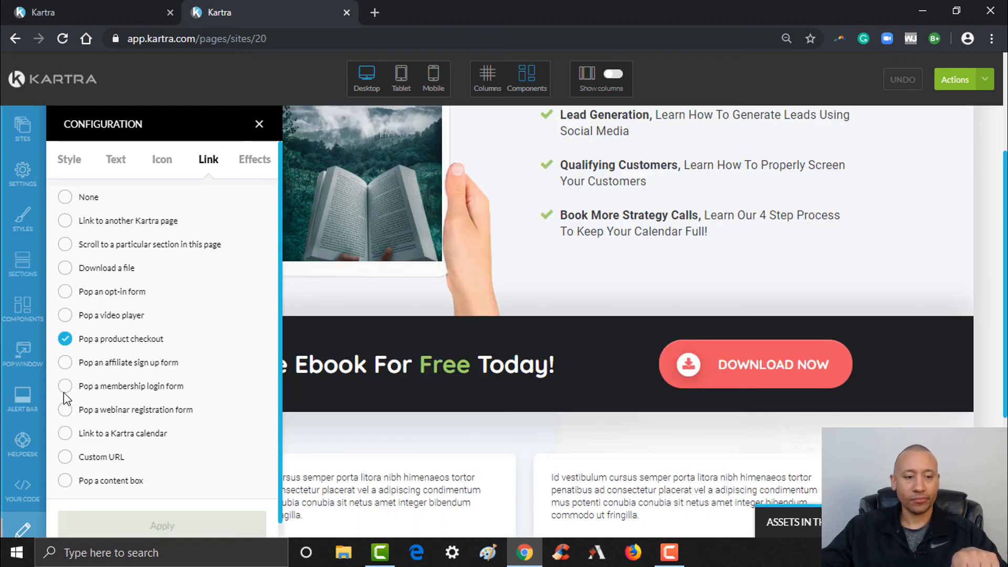
# Select Test Consulting as both the product funnel and the product for the button's checkout.
pyautogui.moveTo(280, 175); pyautogui.dragTo(279, 323)
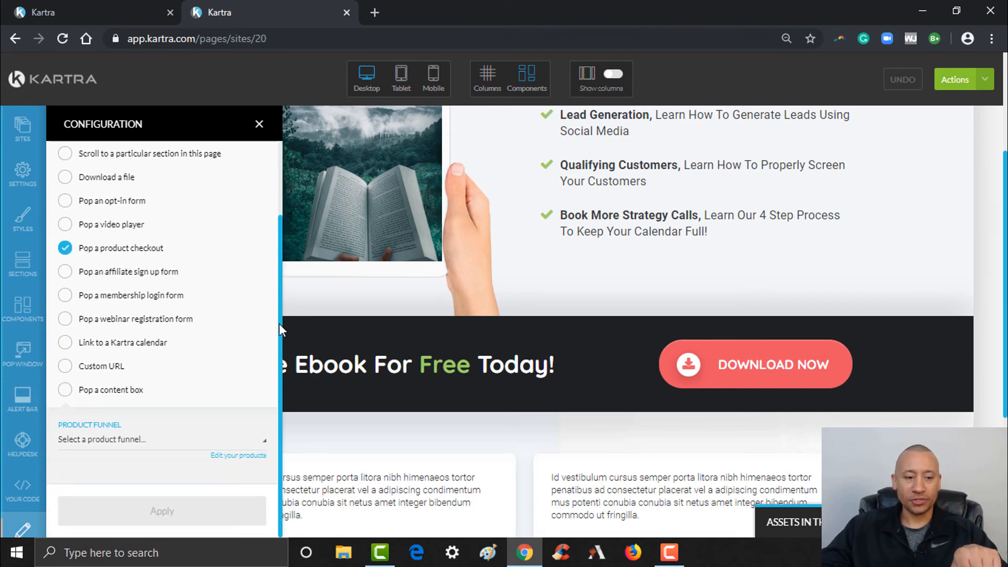
pyautogui.click(144, 443)
pyautogui.click(127, 485)
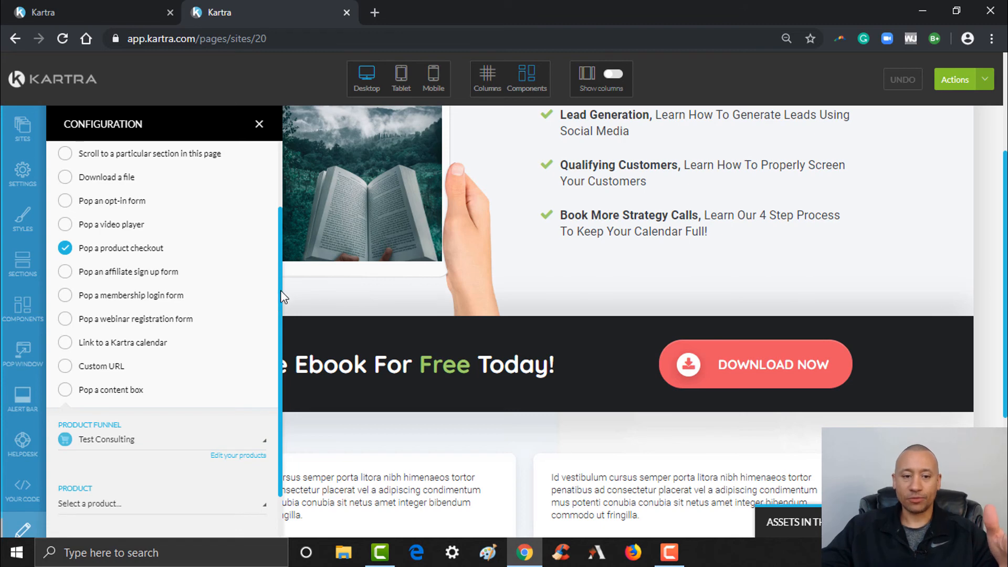
pyautogui.scroll(-1, 268, 364)
pyautogui.click(109, 452)
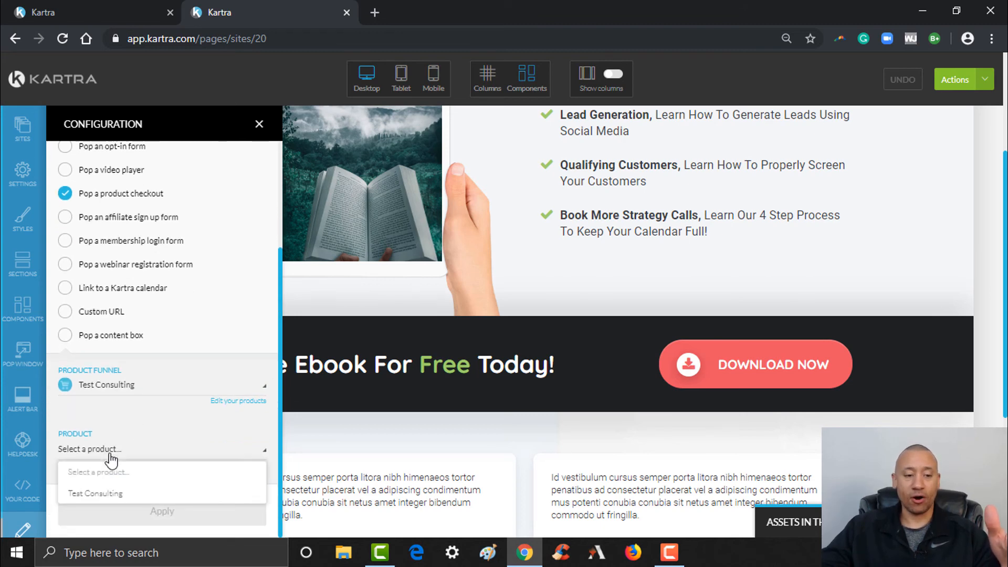
pyautogui.click(98, 495)
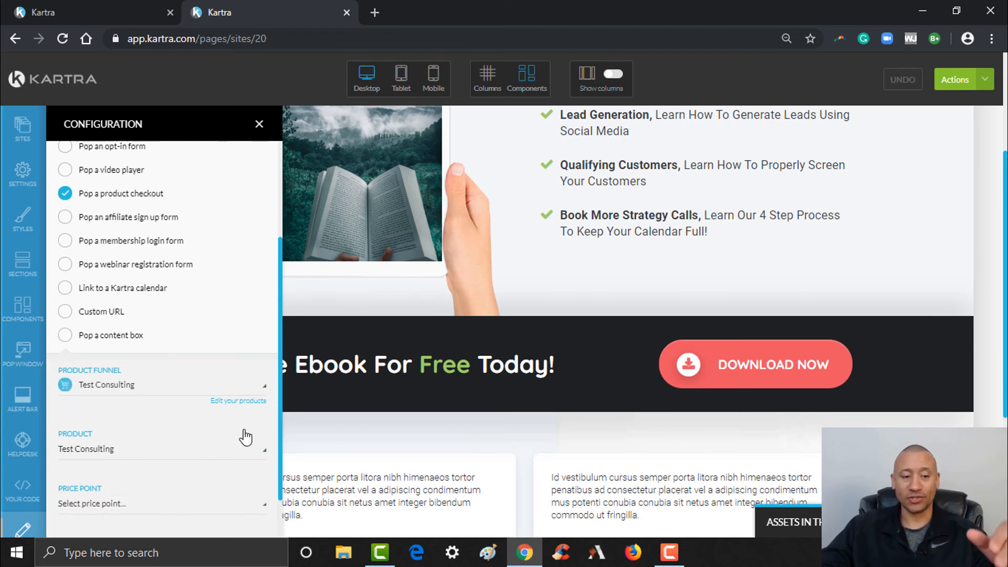
# Set the checkout to Price point 1 with an overlay popup checkout form, apply it, and close the button configuration.
pyautogui.scroll(-1, 274, 480)
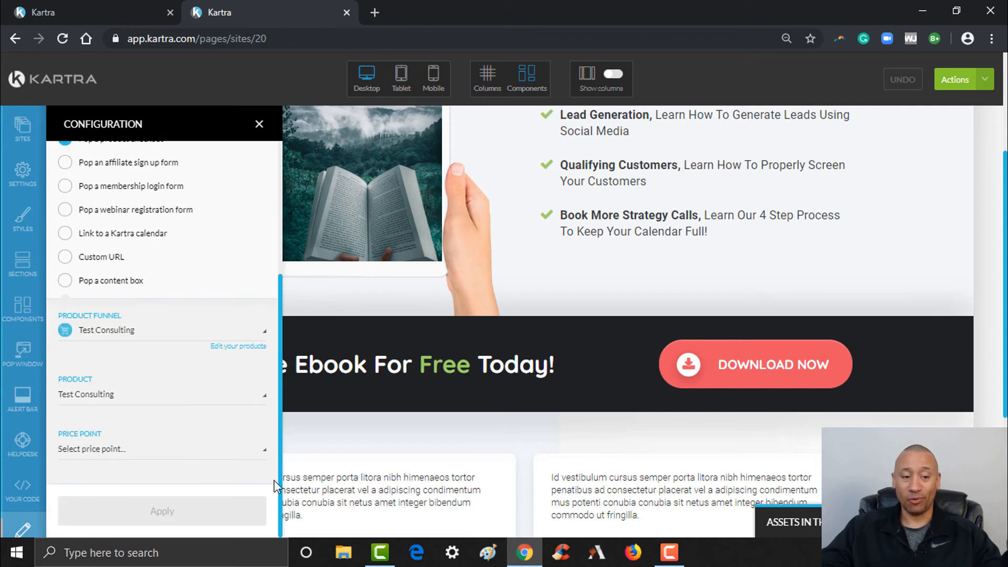
pyautogui.click(226, 451)
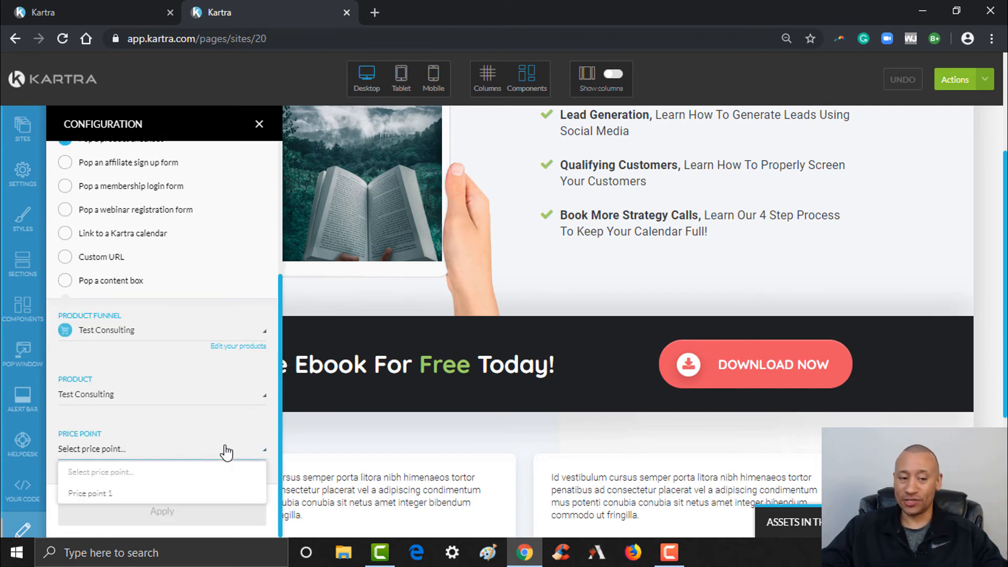
pyautogui.click(113, 494)
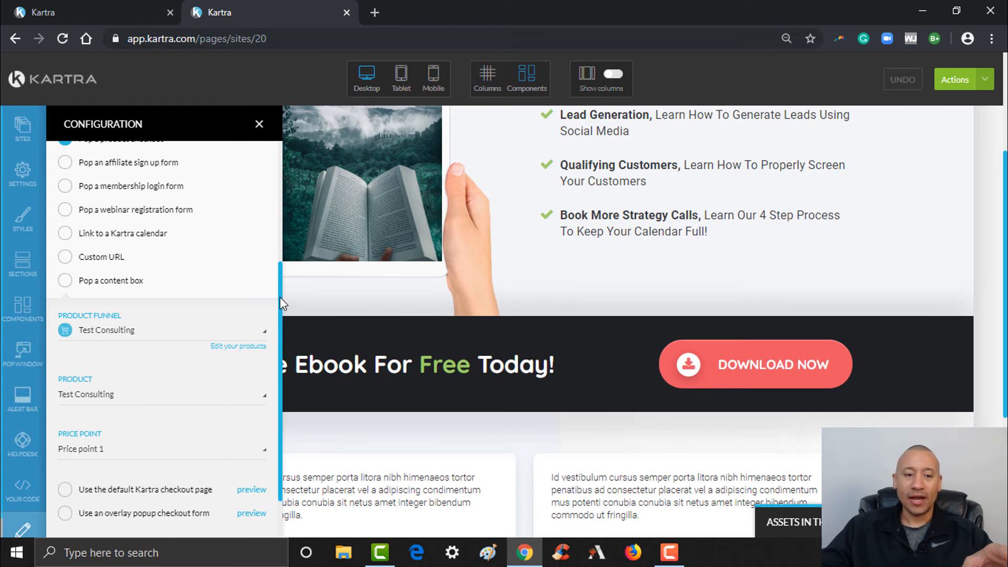
pyautogui.scroll(-1, 279, 298)
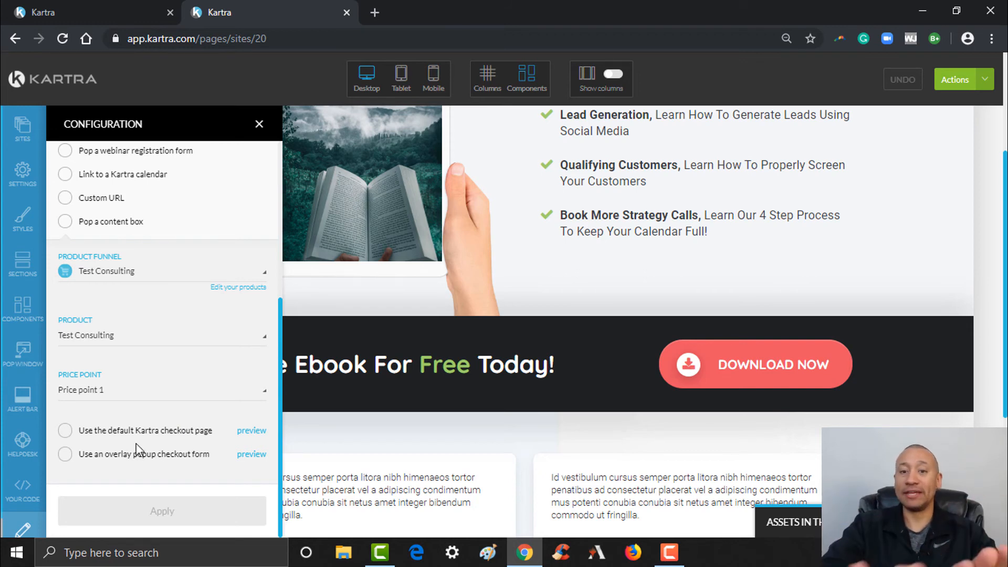
pyautogui.click(64, 456)
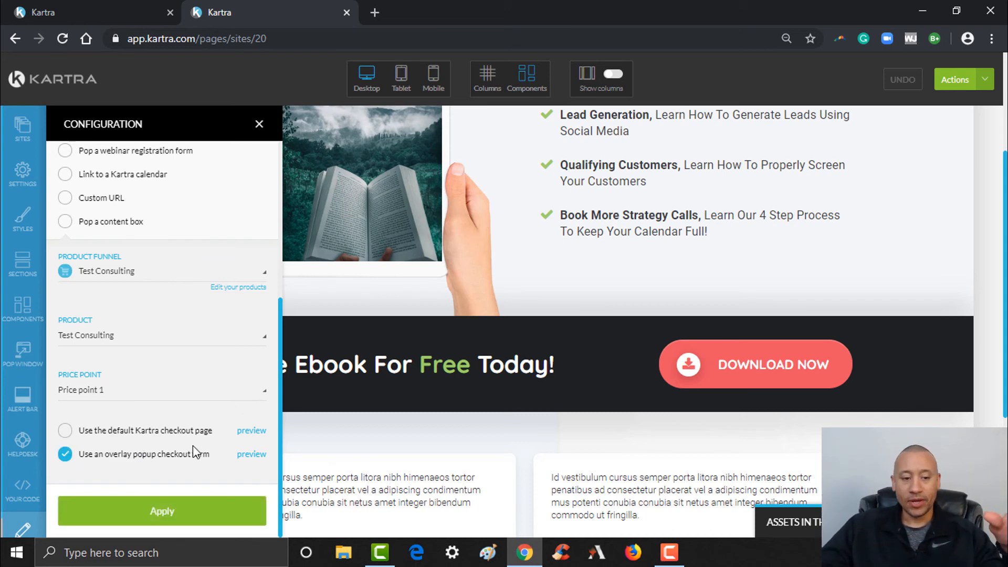
pyautogui.click(163, 512)
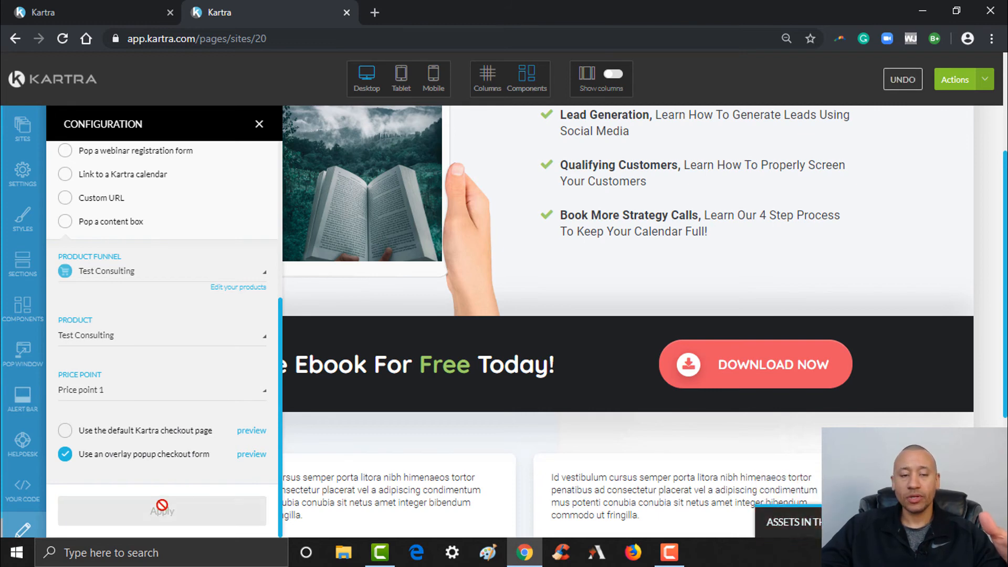
pyautogui.click(266, 122)
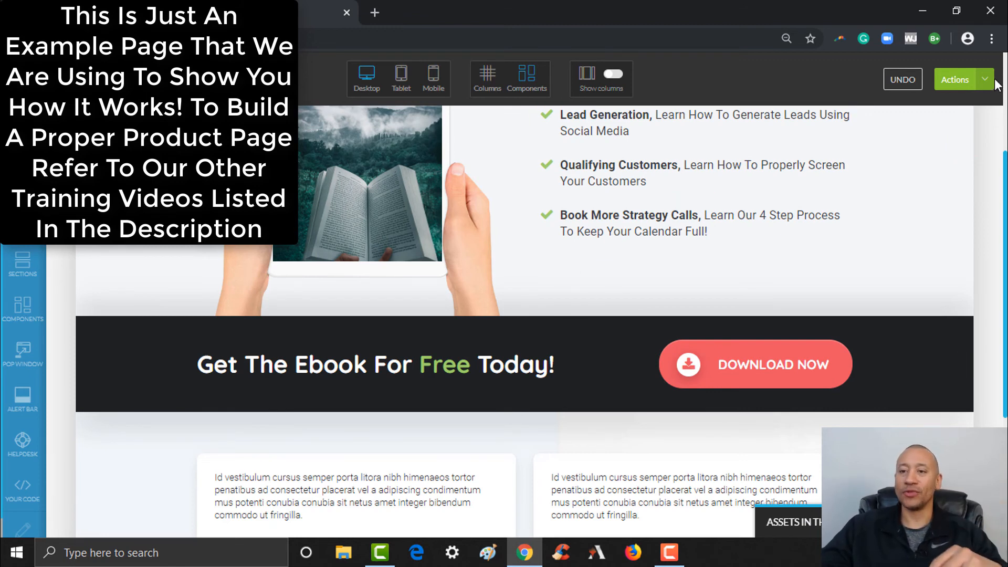
# Save the page's progress, then publish it live with the Get the page link option.
pyautogui.click(989, 80)
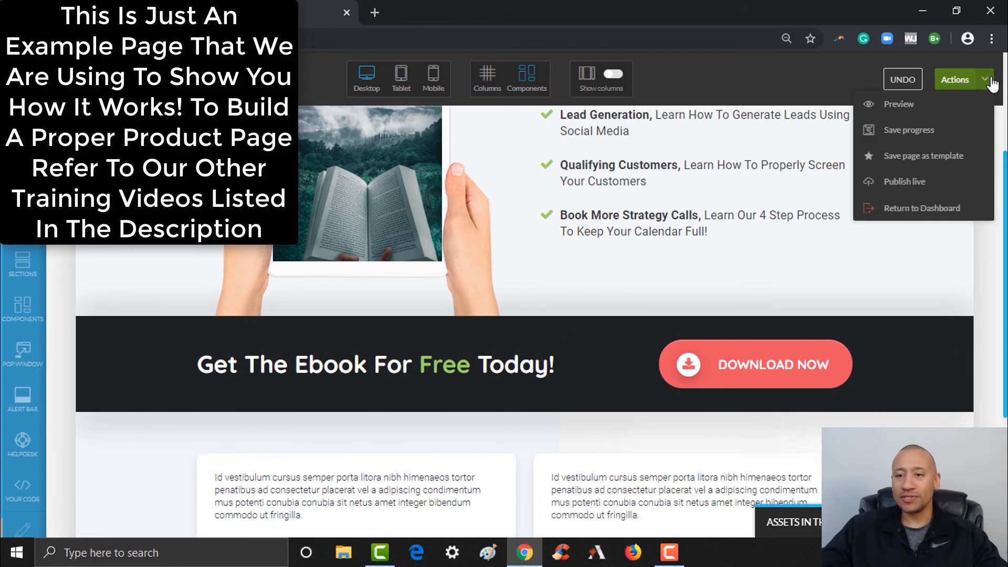
pyautogui.click(924, 131)
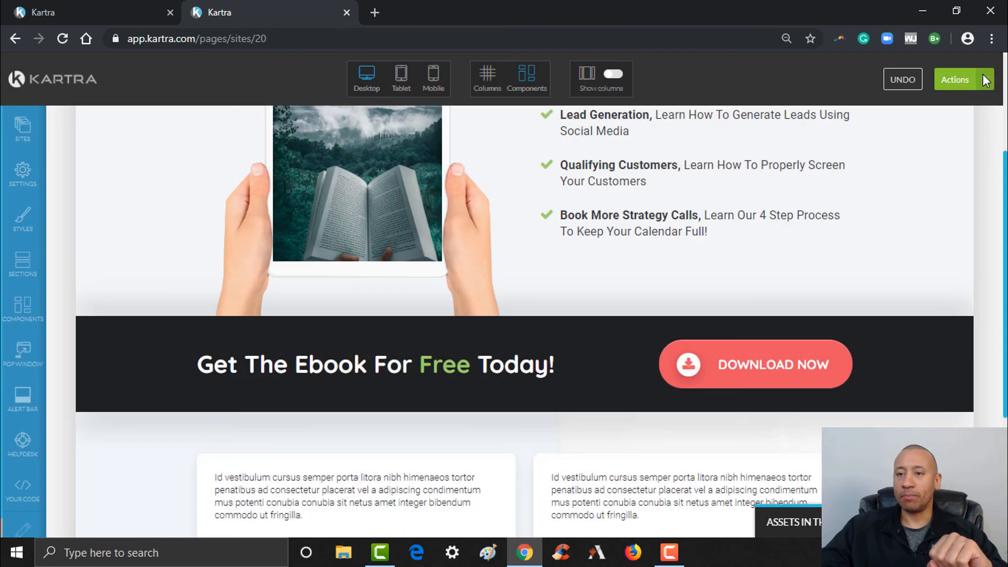
pyautogui.click(985, 79)
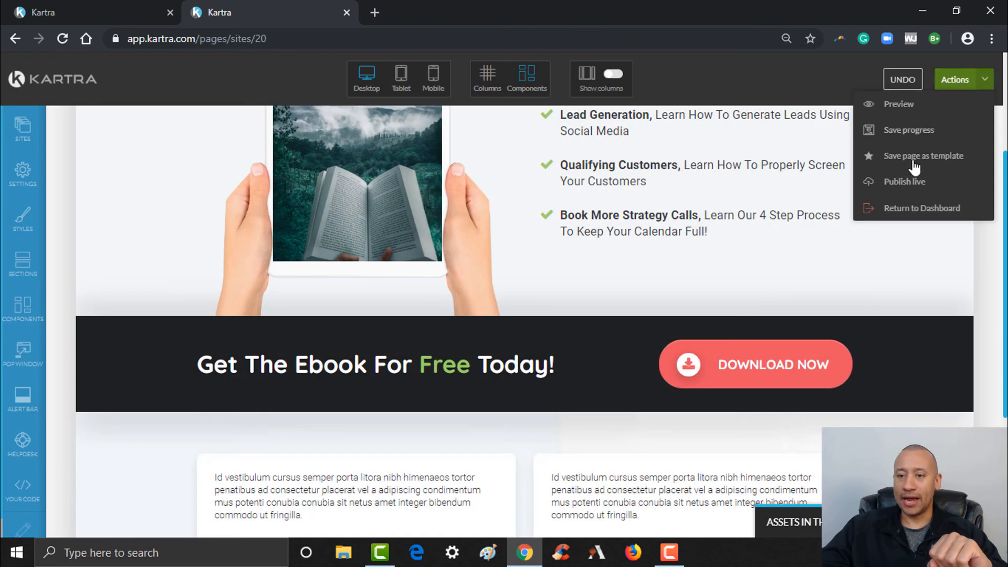
pyautogui.click(914, 188)
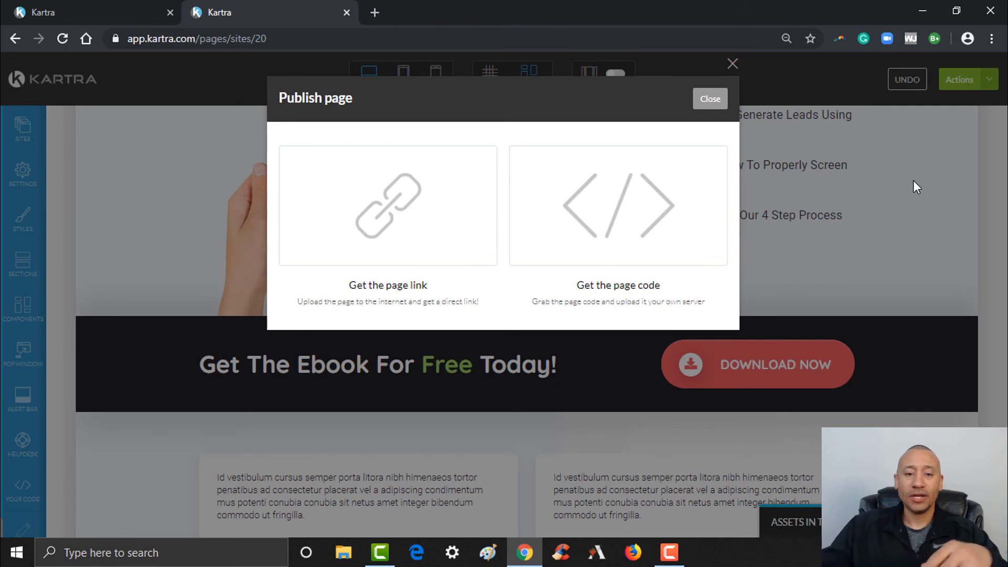
pyautogui.click(394, 253)
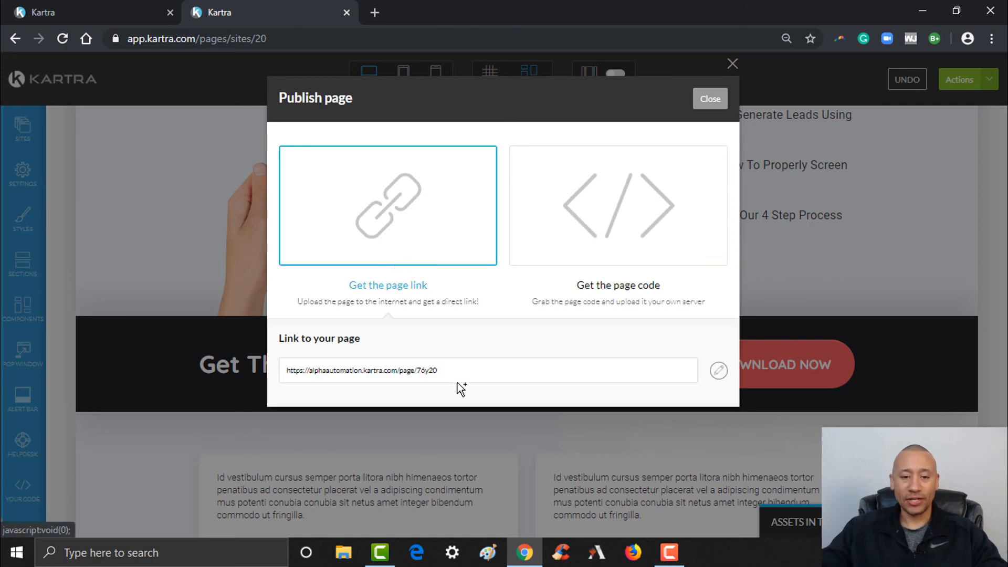
pyautogui.moveTo(439, 373); pyautogui.dragTo(293, 378)
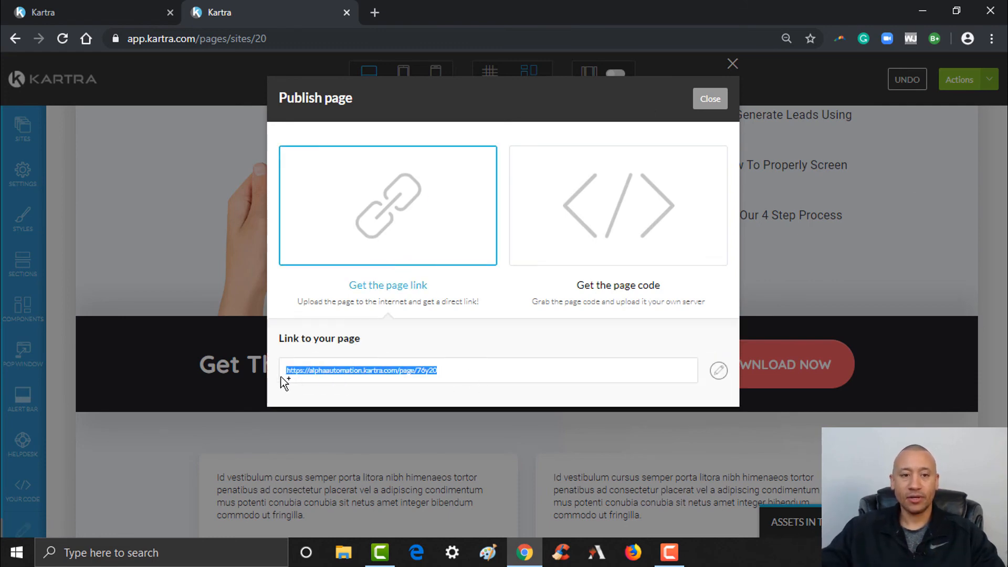
pyautogui.click(375, 13)
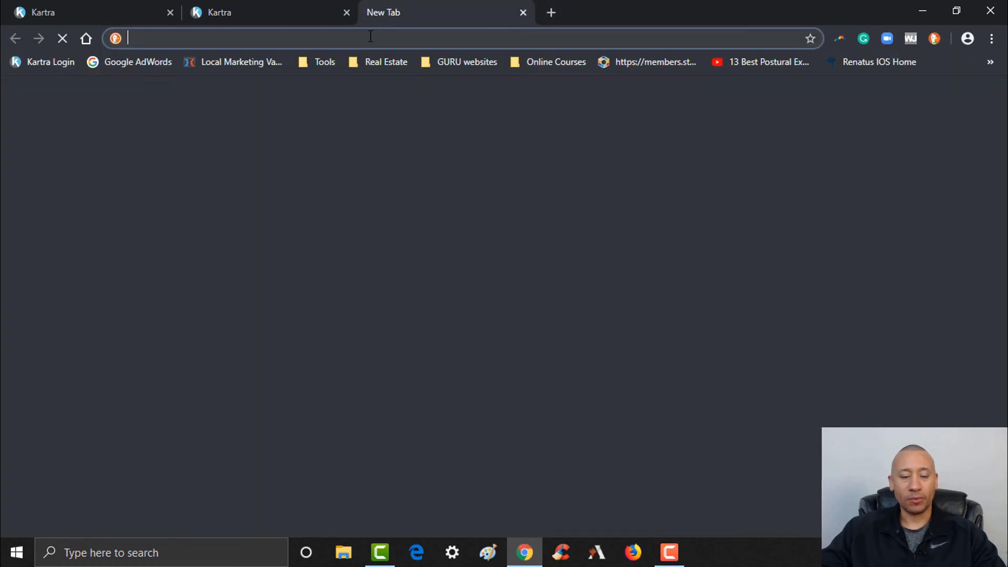
pyautogui.write('https://alphaautomation.kartra.com/page/76y20')
pyautogui.press('Return')
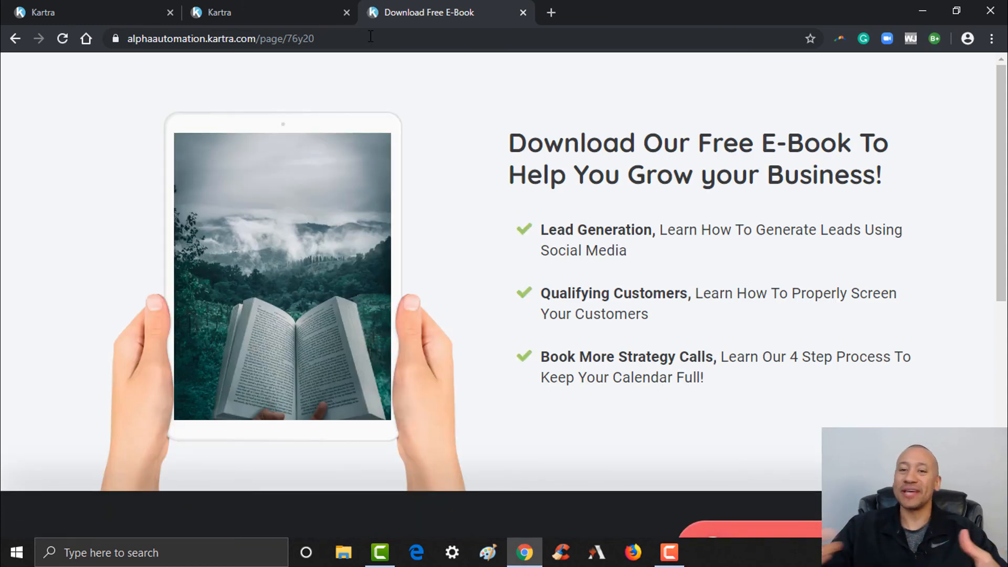
# Launch the checkout from the published page's Download Now button and continue through Cart and Billing to the Payment stage.
pyautogui.scroll(-3, 899, 342)
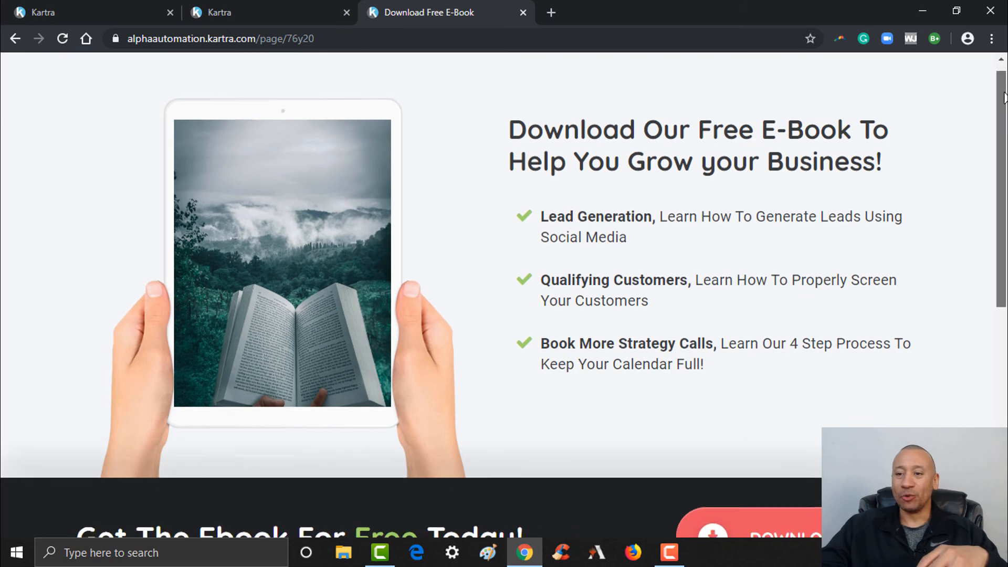
pyautogui.click(826, 401)
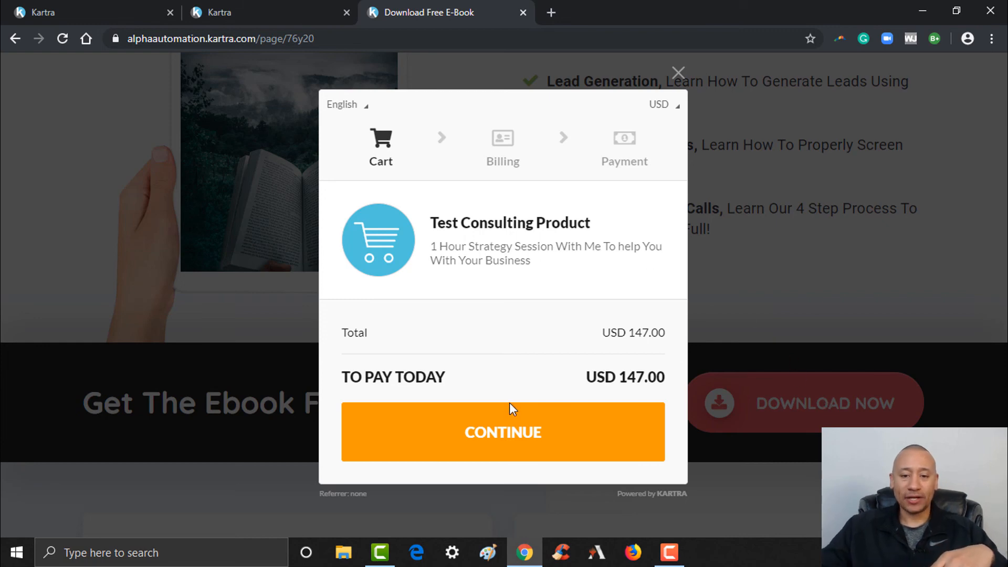
pyautogui.click(490, 429)
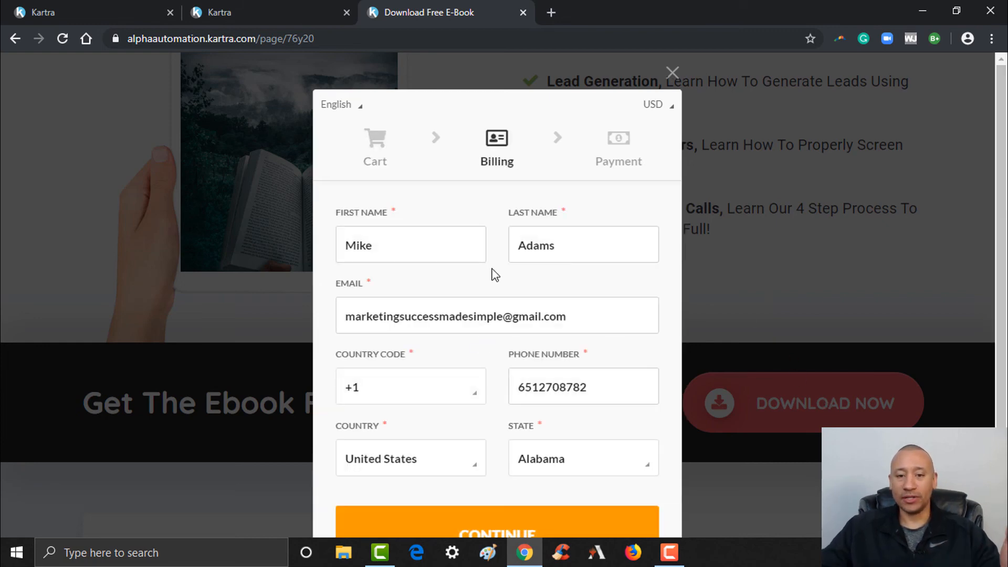
pyautogui.scroll(-2, 819, 227)
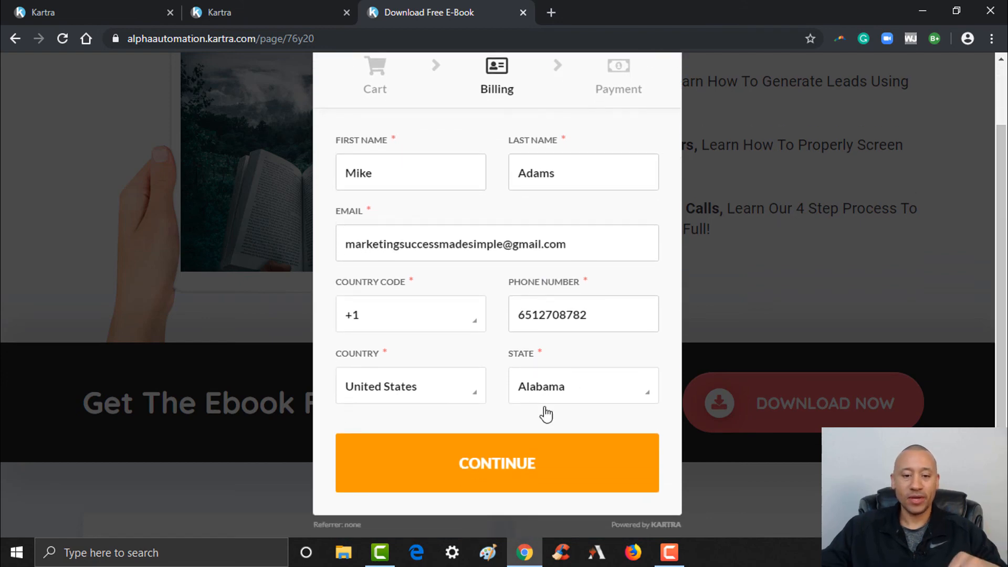
pyautogui.click(502, 463)
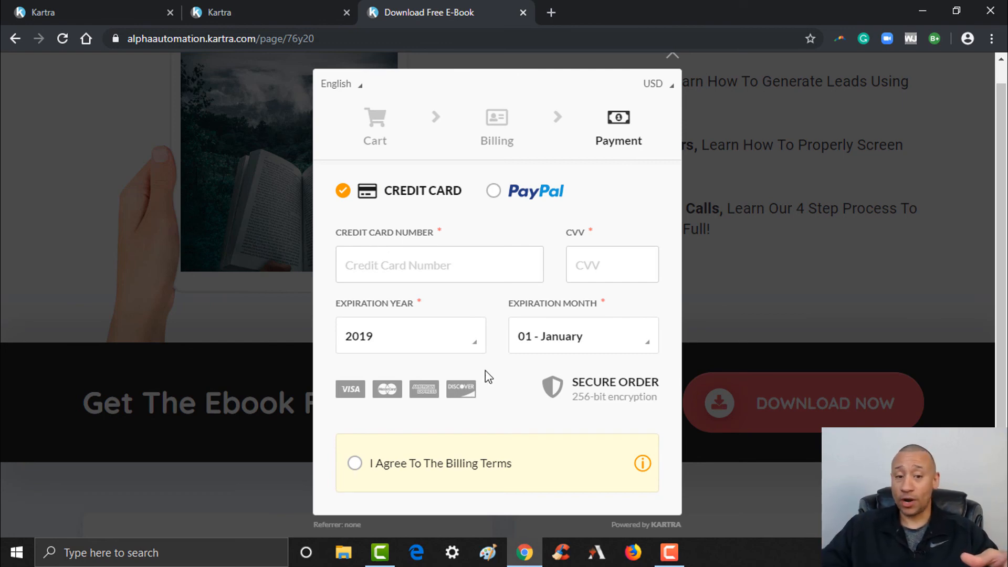
# Check the PayPal payment option, switch back to Credit Card, and agree to the billing terms after viewing their details.
pyautogui.click(493, 192)
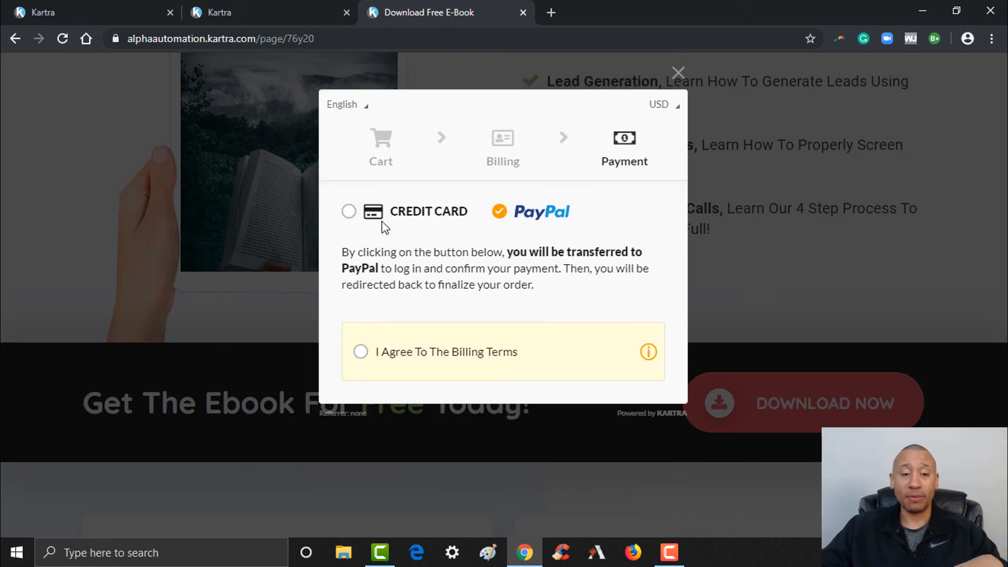
pyautogui.click(349, 211)
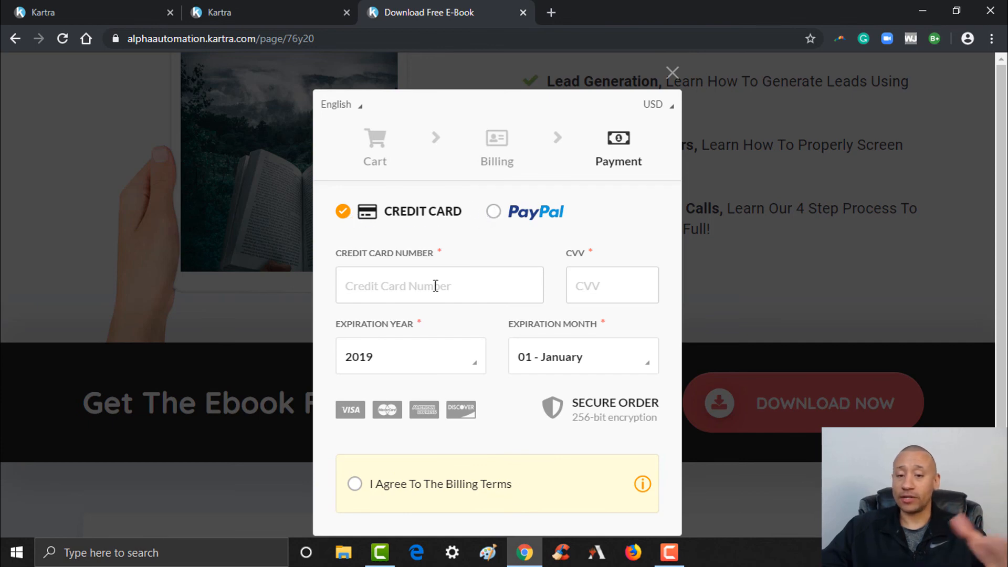
pyautogui.scroll(-1, 779, 348)
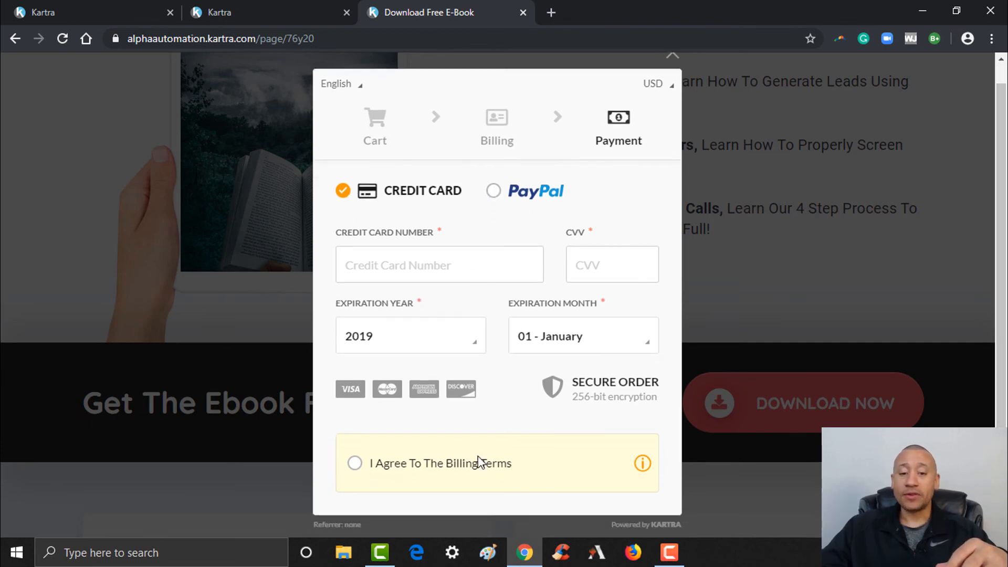
pyautogui.moveTo(478, 474)
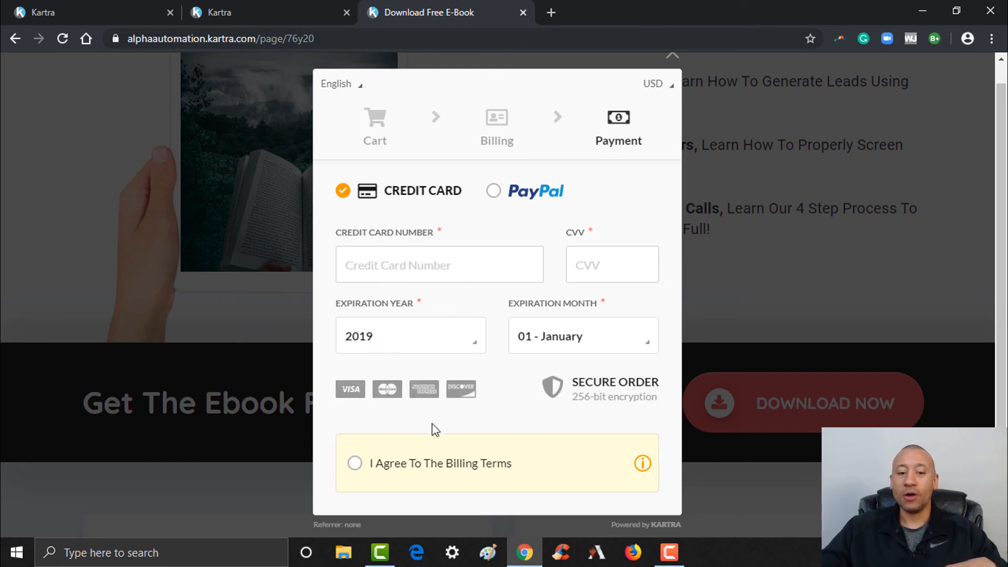
pyautogui.moveTo(460, 471)
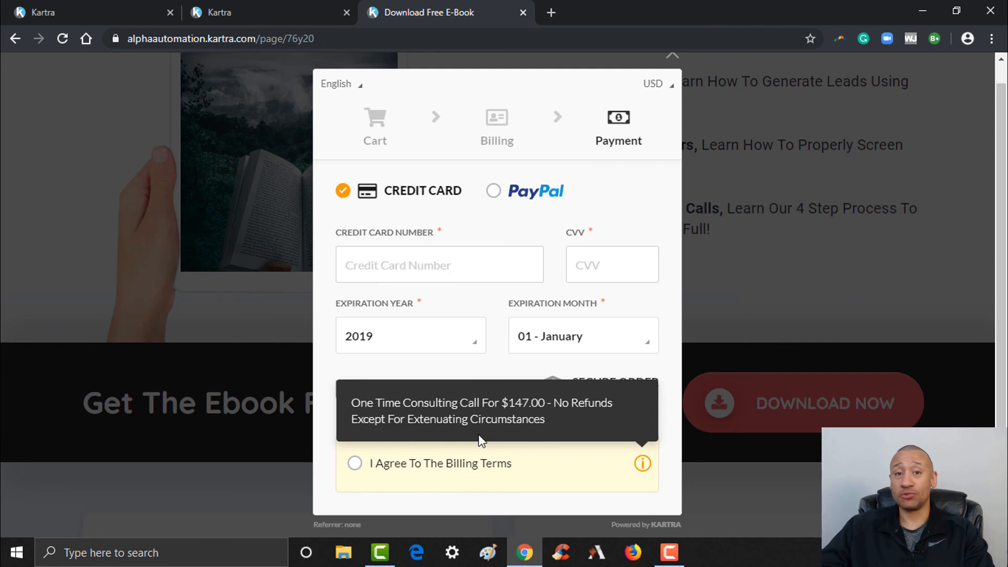
pyautogui.click(355, 463)
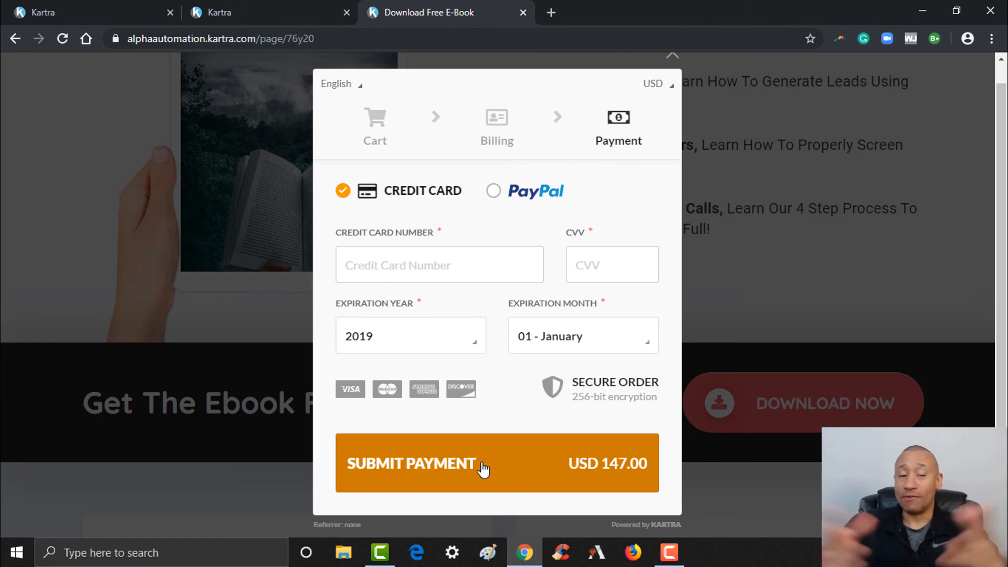
# Close the Publish page dialog in the page editor and return to the published page's checkout.
pyautogui.click(142, 3)
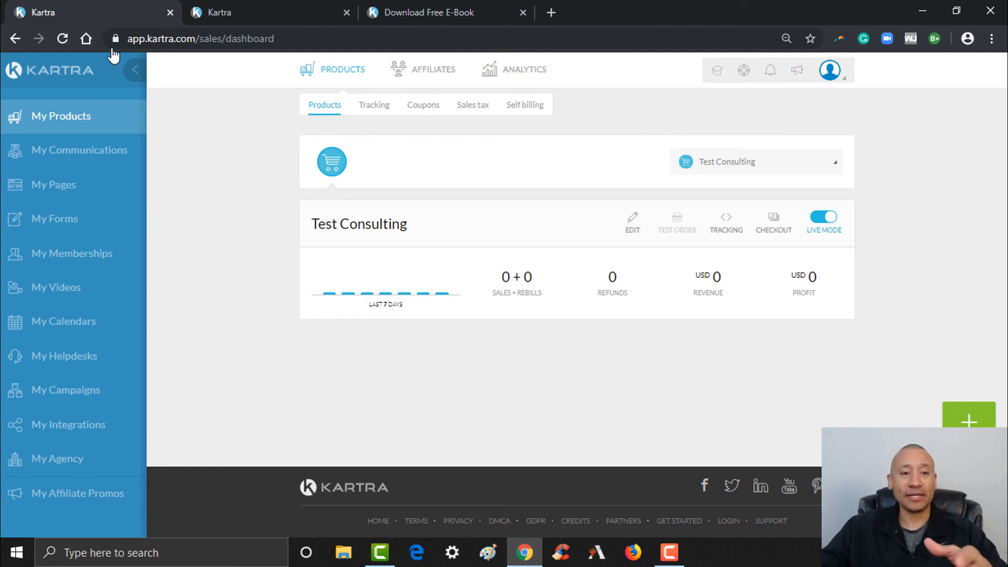
pyautogui.click(279, 8)
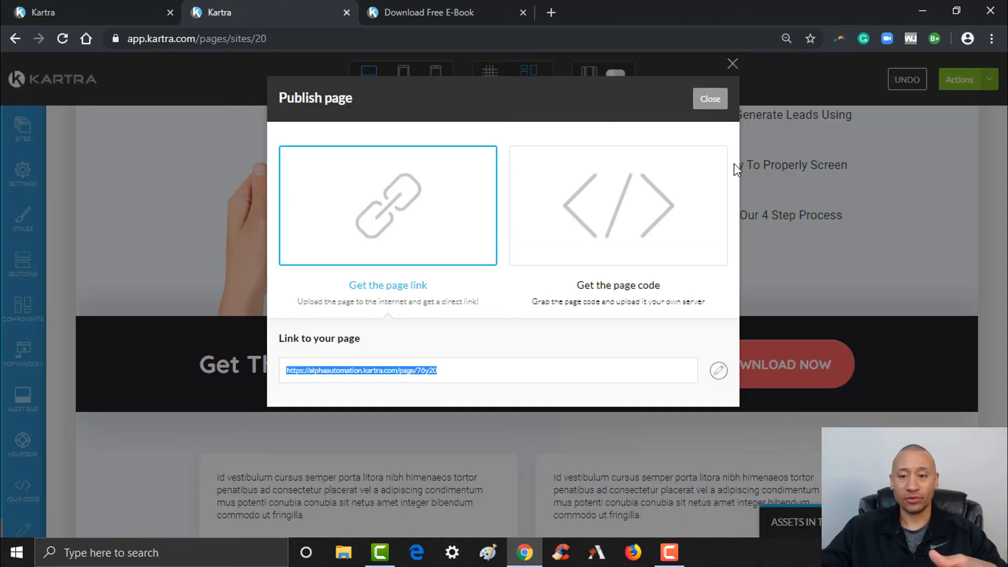
pyautogui.click(717, 100)
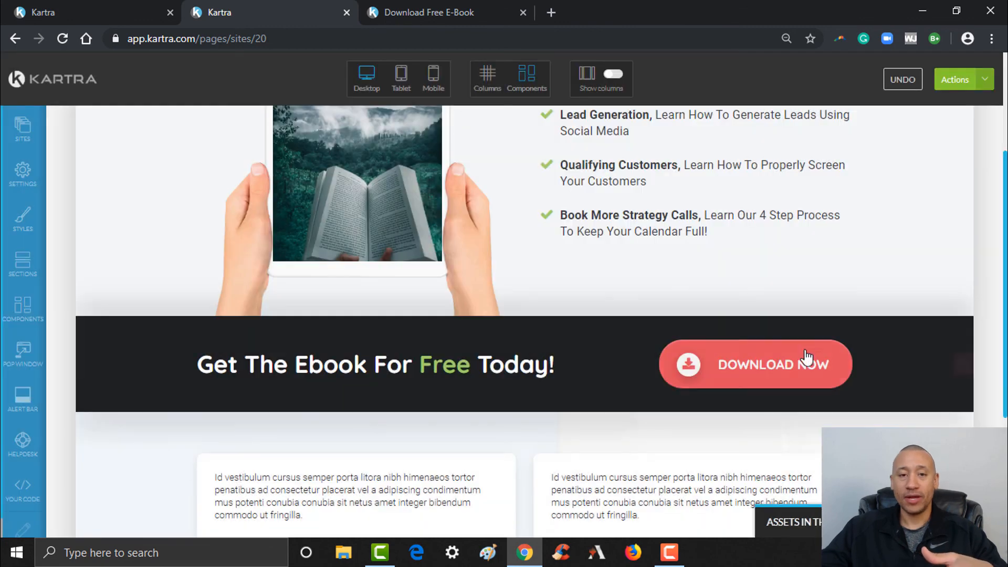
pyautogui.click(483, 8)
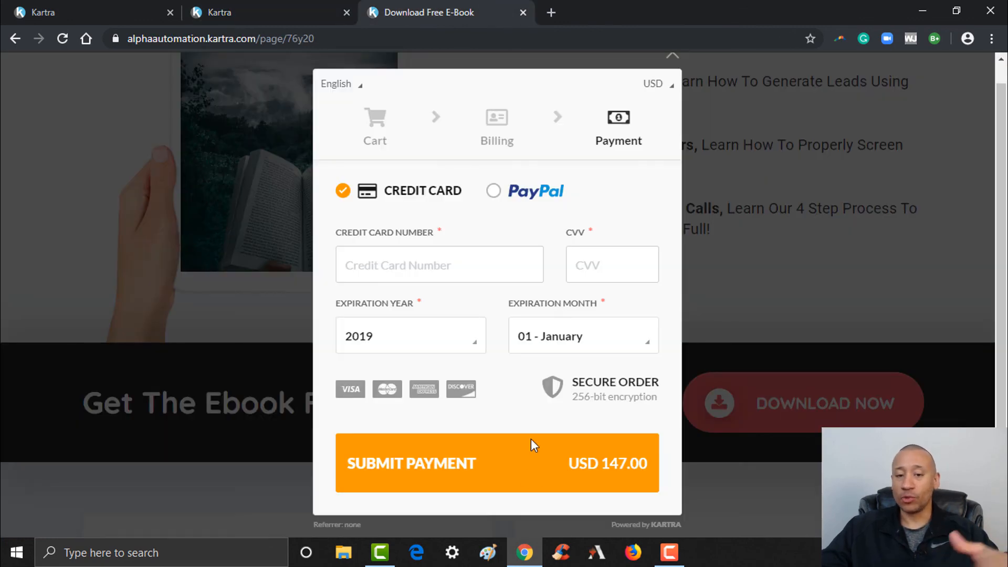